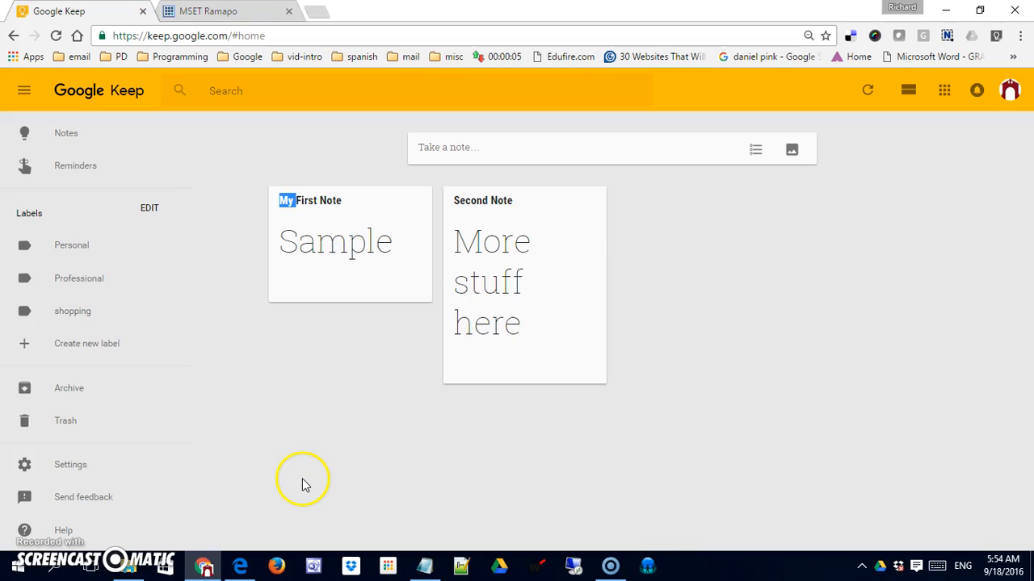
Step: Create a note titled "Shopping" listing Milk, Bread, Apples, Grapes and Cheese on separate lines, and save it
{"action": "left_click", "coordinate": [504, 152]}
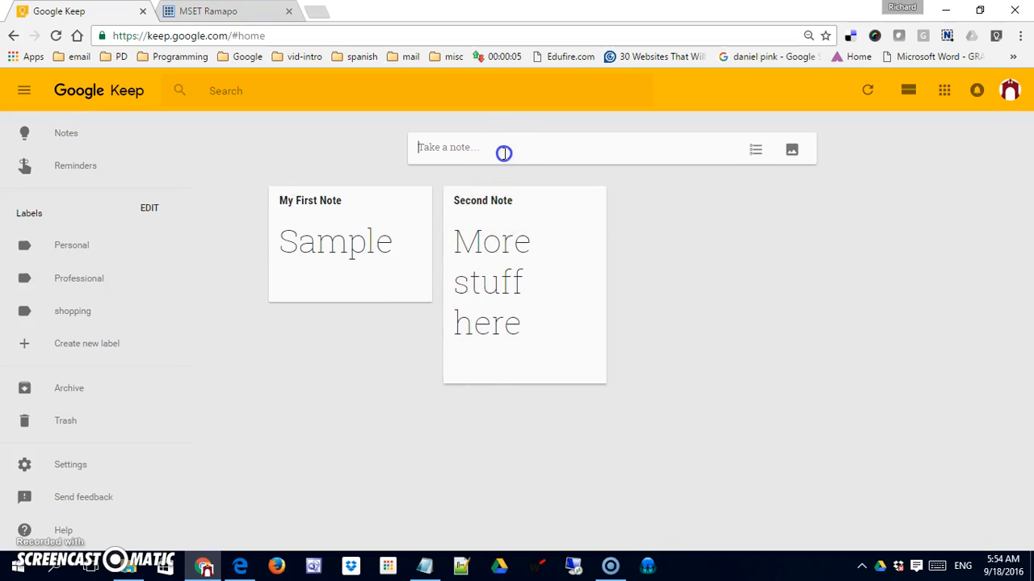
{"action": "left_click", "coordinate": [505, 153]}
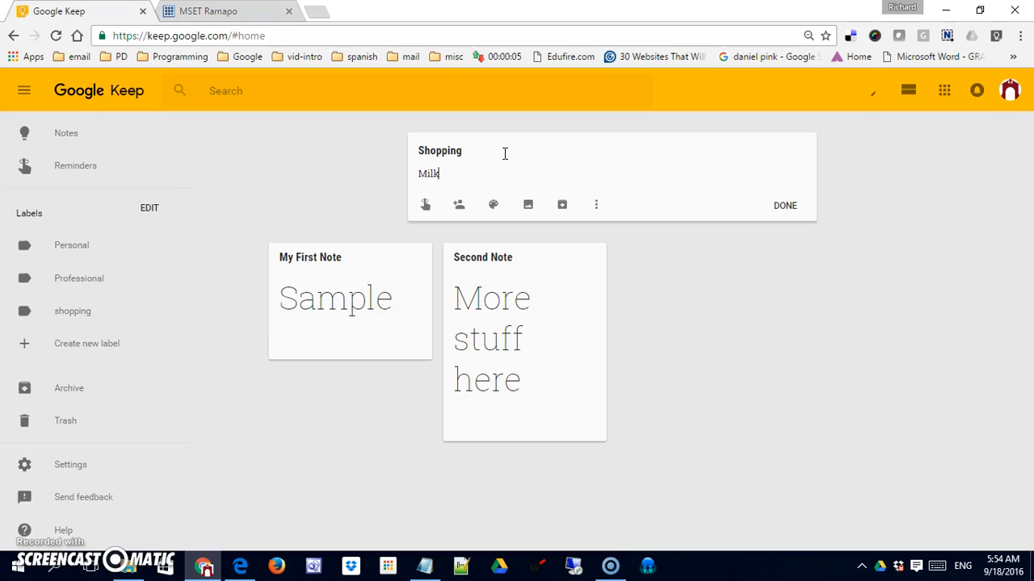
{"action": "key", "text": "Return"}
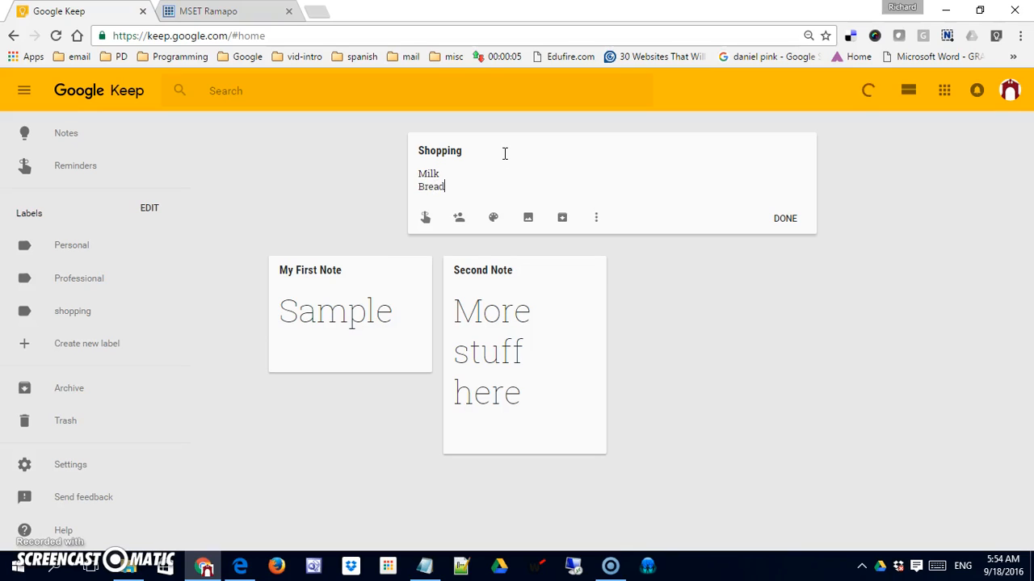
{"action": "type", "text": "Bread"}
{"action": "key", "text": "Return"}
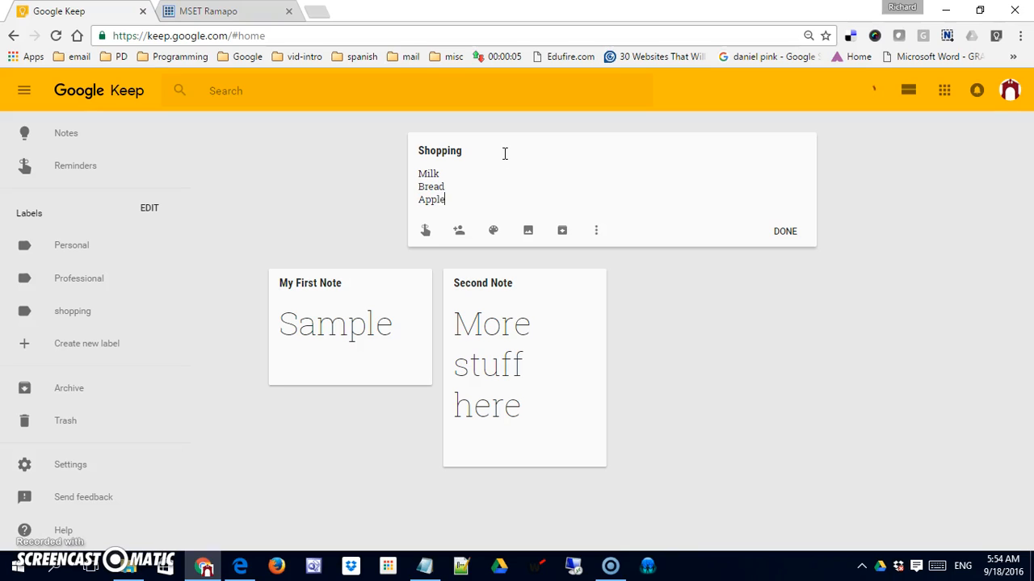
{"action": "type", "text": "Apples"}
{"action": "key", "text": "Return"}
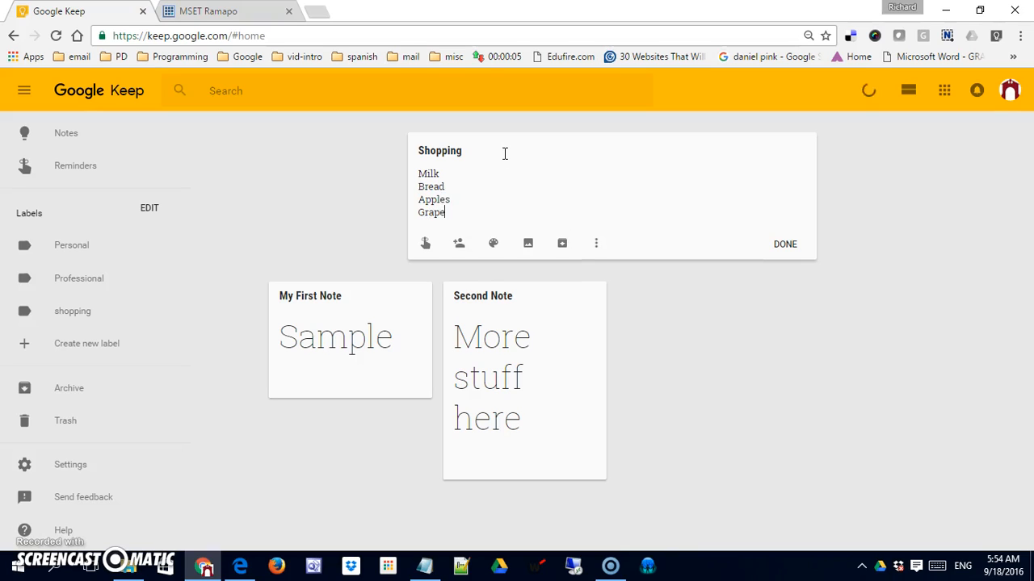
{"action": "type", "text": "Grapes"}
{"action": "key", "text": "Return"}
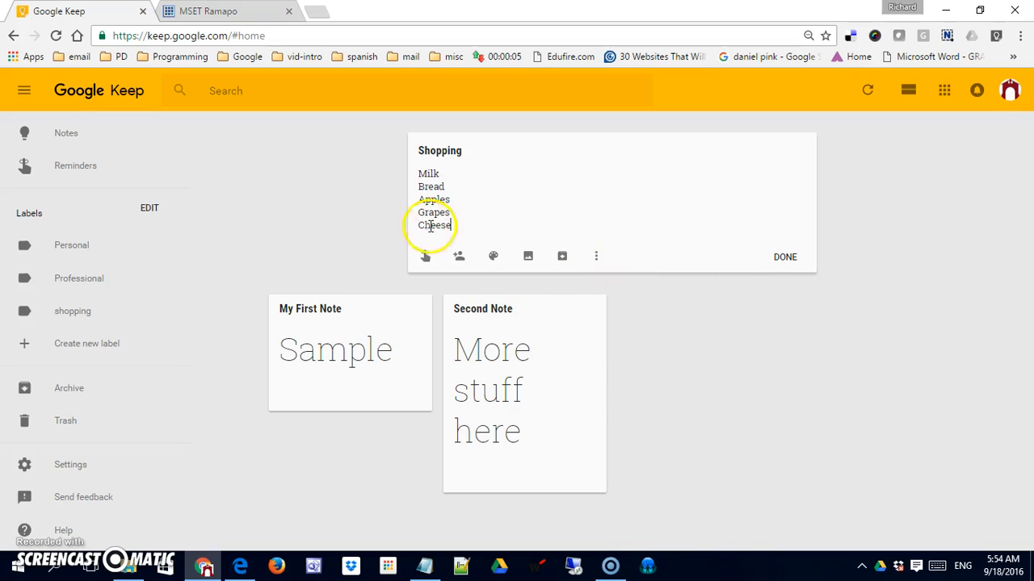
{"action": "left_click", "coordinate": [785, 258]}
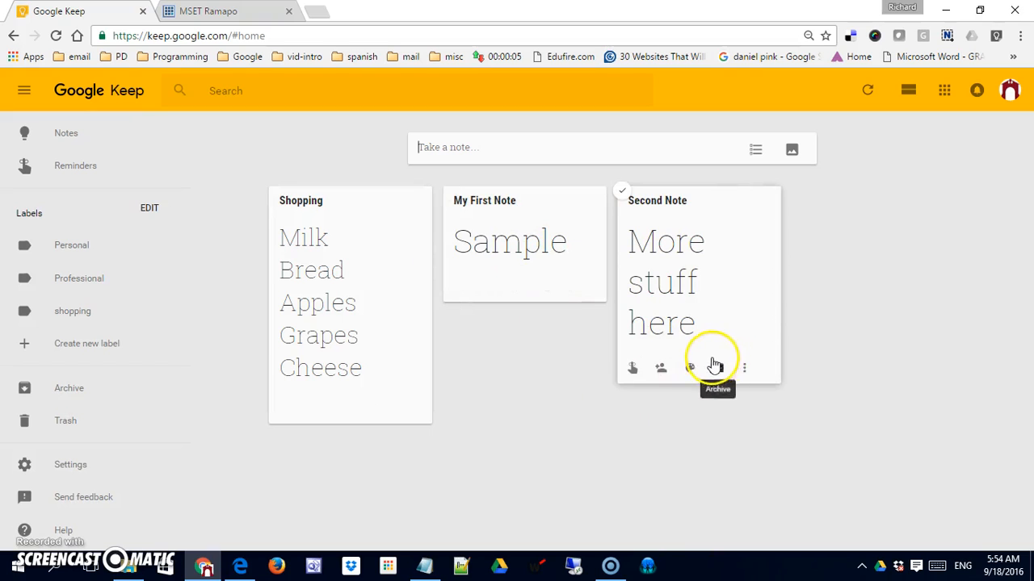
Step: Rearrange the notes into the order Second Note, My First Note, Shopping, and try to place Shopping below My First Note
{"action": "left_click_drag", "start_coordinate": [672, 273], "coordinate": [323, 279]}
{"action": "mouse_move", "coordinate": [690, 286]}
{"action": "left_click_drag", "start_coordinate": [693, 273], "coordinate": [506, 269]}
{"action": "left_click", "coordinate": [667, 272]}
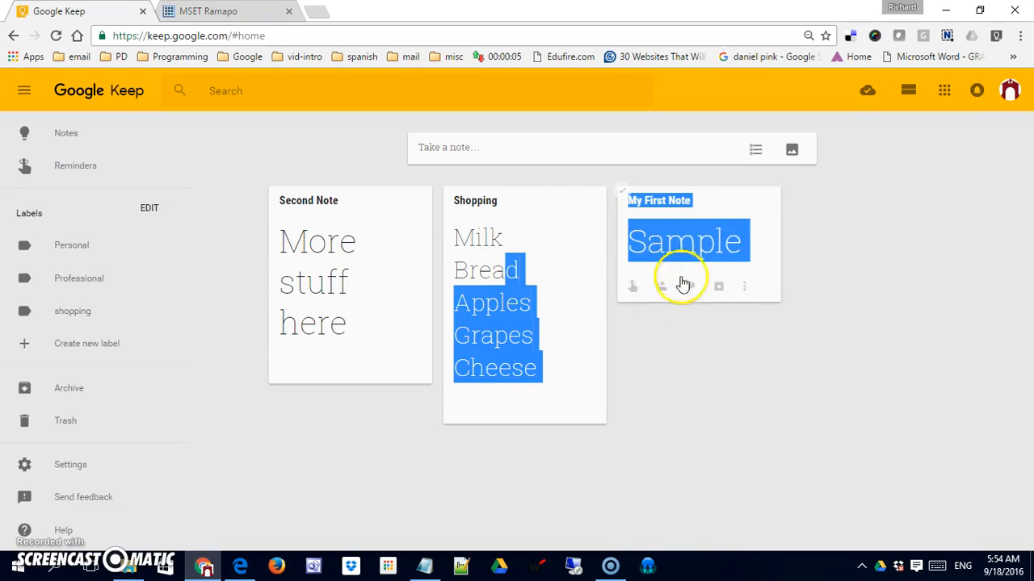
{"action": "left_click_drag", "start_coordinate": [702, 255], "coordinate": [495, 308]}
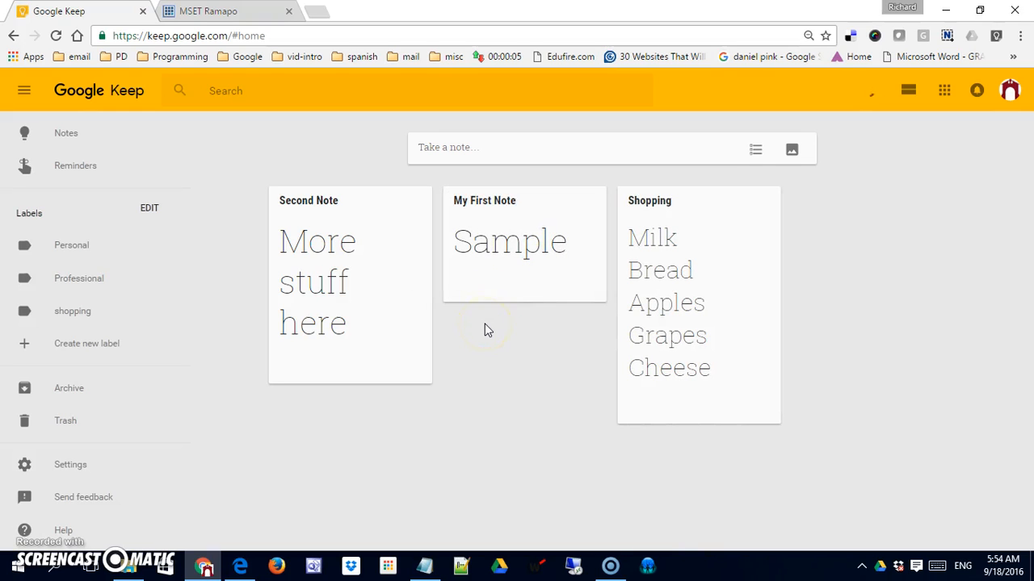
{"action": "left_click_drag", "start_coordinate": [733, 272], "coordinate": [577, 394]}
{"action": "left_click_drag", "start_coordinate": [713, 331], "coordinate": [566, 434]}
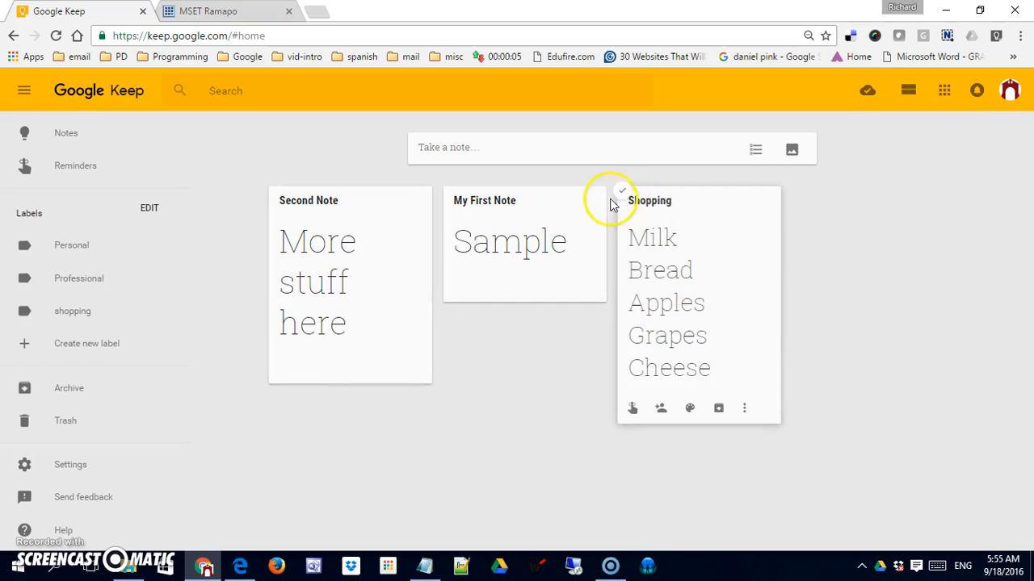
Step: Create a note titled "Fourth Note" with the text "sdfdasfdsafsa" and save it
{"action": "left_click", "coordinate": [602, 152]}
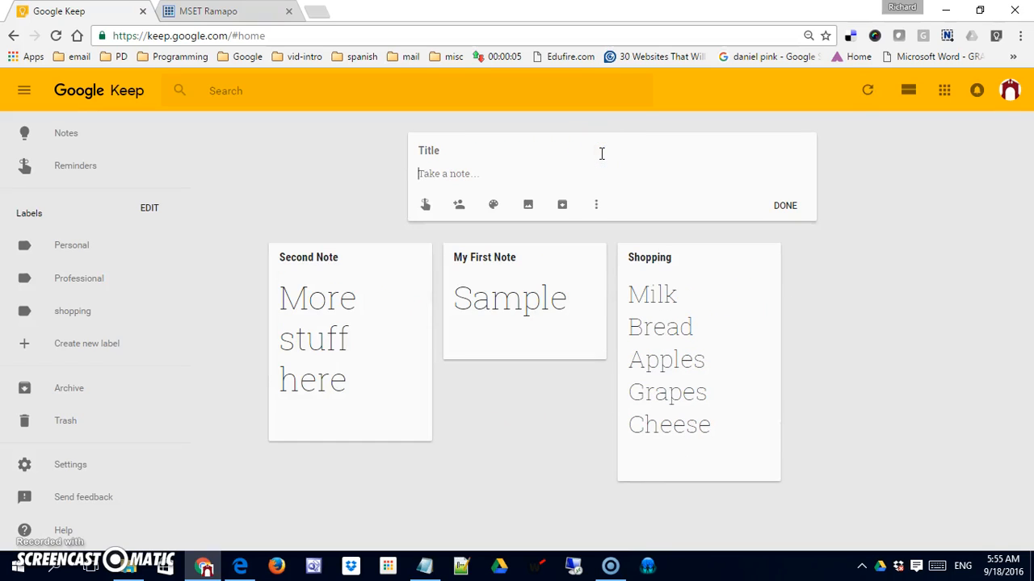
{"action": "left_click", "coordinate": [632, 157]}
{"action": "type", "text": "For"}
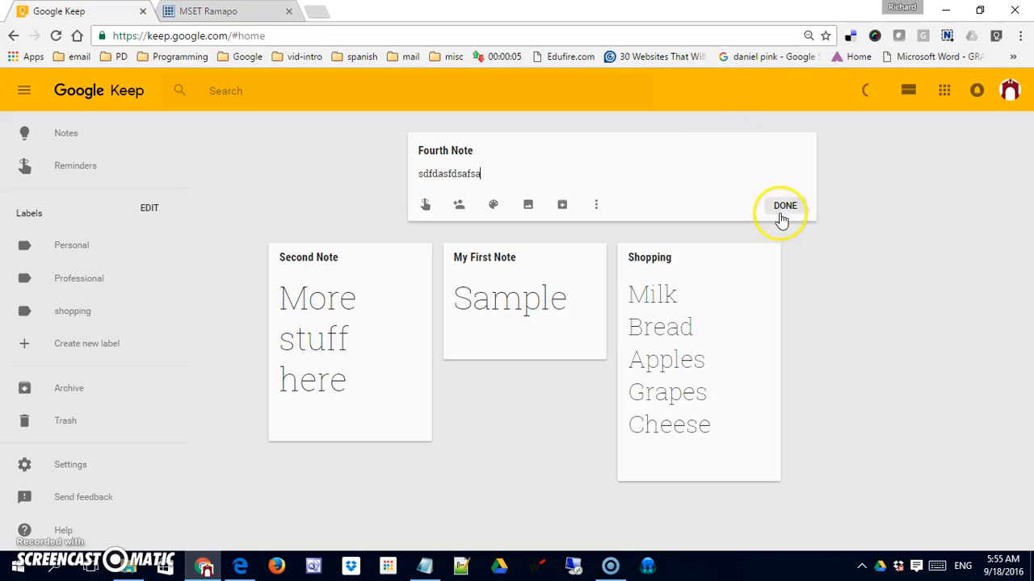
{"action": "left_click", "coordinate": [780, 209]}
Step: Create a note titled "Note 5" with the text "afadfsf" and save it
{"action": "left_click", "coordinate": [629, 147]}
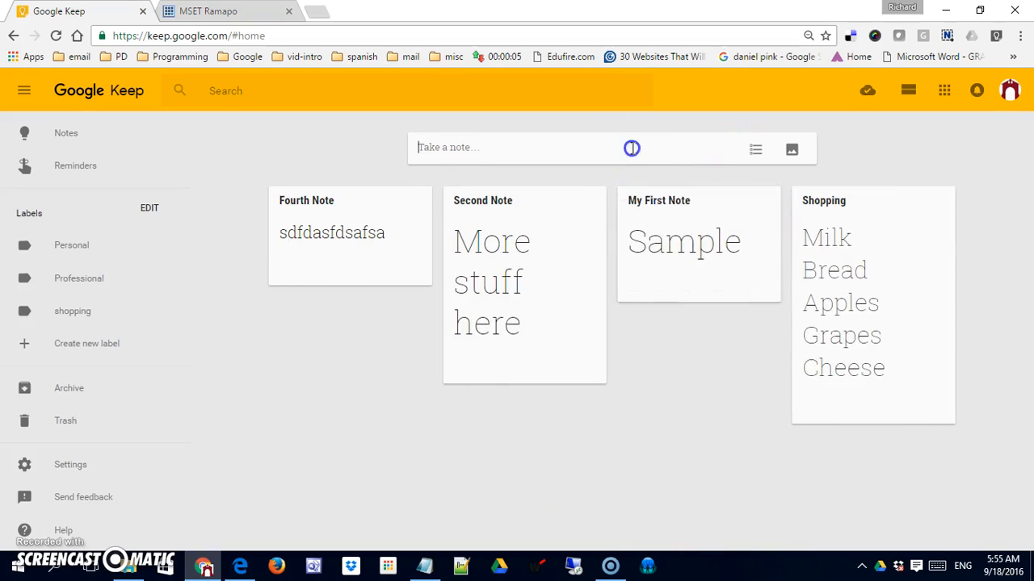
{"action": "type", "text": "afadfsf"}
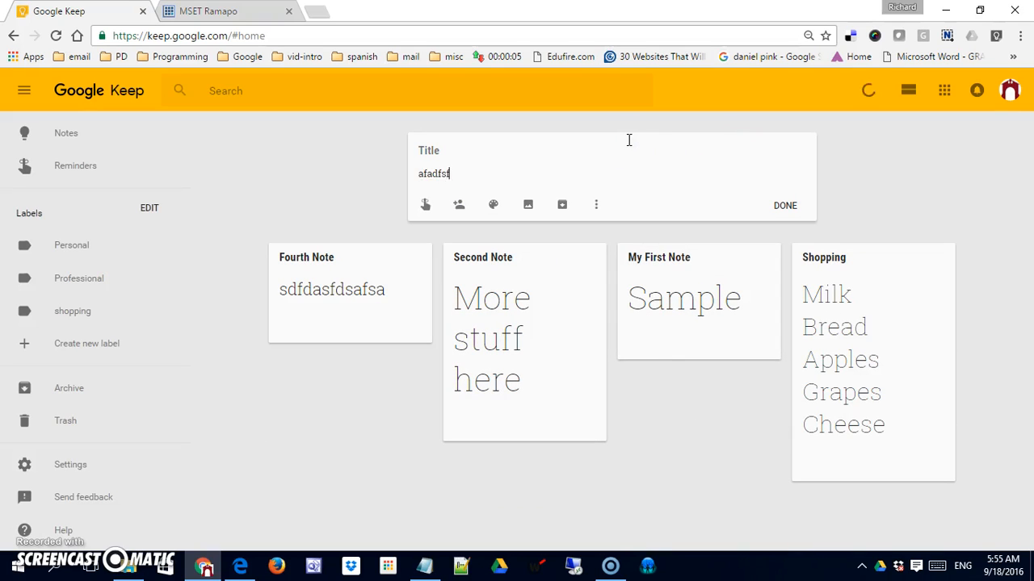
{"action": "left_click", "coordinate": [583, 142]}
{"action": "type", "text": "Note 5"}
{"action": "left_click", "coordinate": [590, 142]}
{"action": "left_click", "coordinate": [768, 205]}
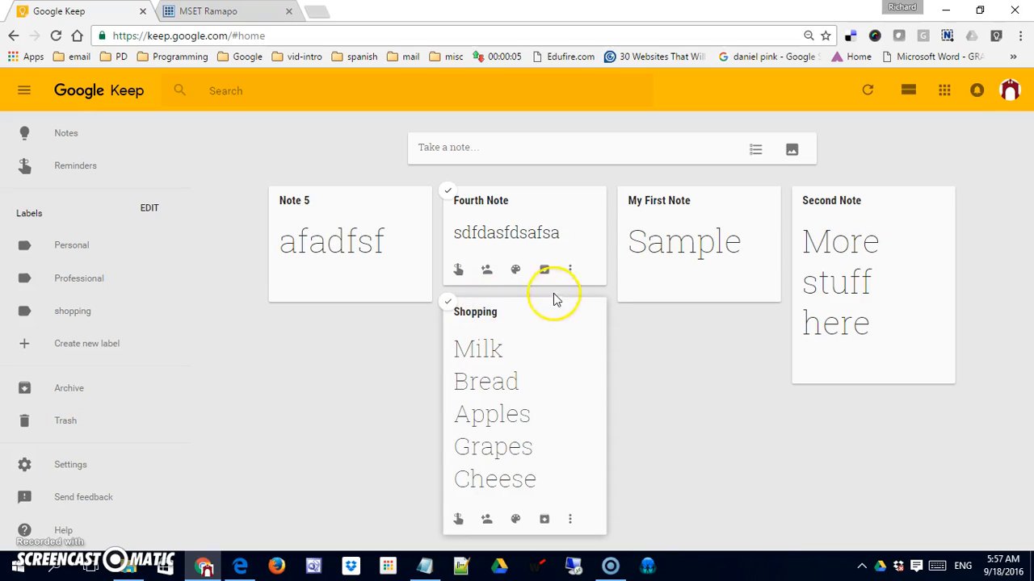
Step: Try to move the Shopping note into the empty space beneath Note 5
{"action": "left_click_drag", "start_coordinate": [549, 343], "coordinate": [373, 388]}
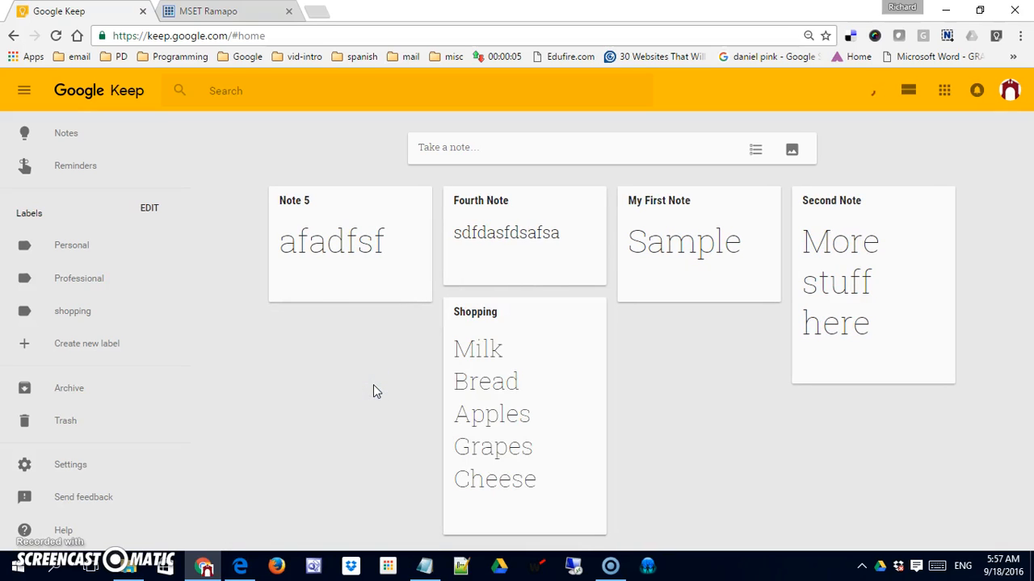
{"action": "left_click", "coordinate": [668, 388]}
Step: Color Note 5 red and My First Note blue
{"action": "mouse_move", "coordinate": [415, 291]}
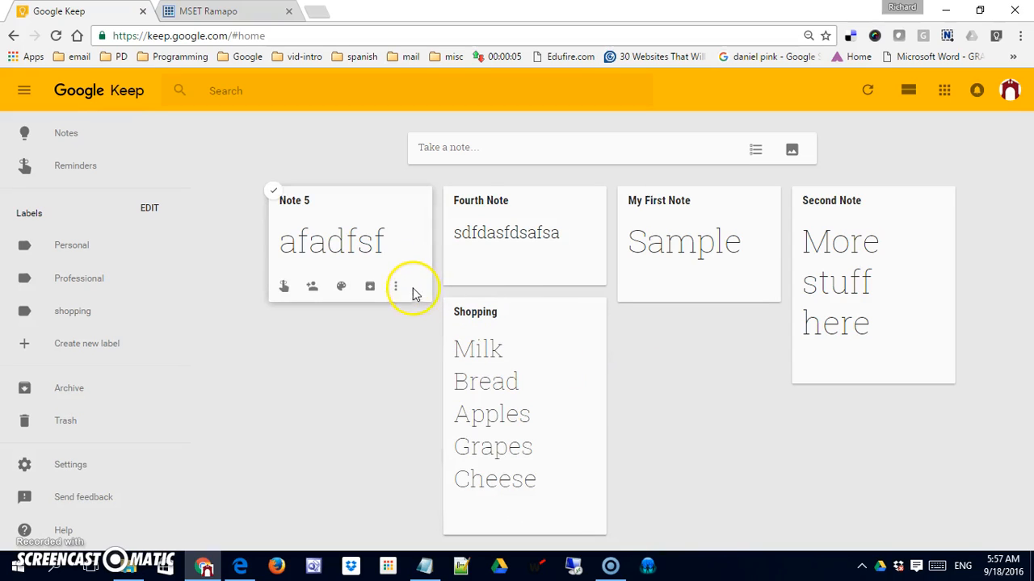
{"action": "mouse_move", "coordinate": [342, 284]}
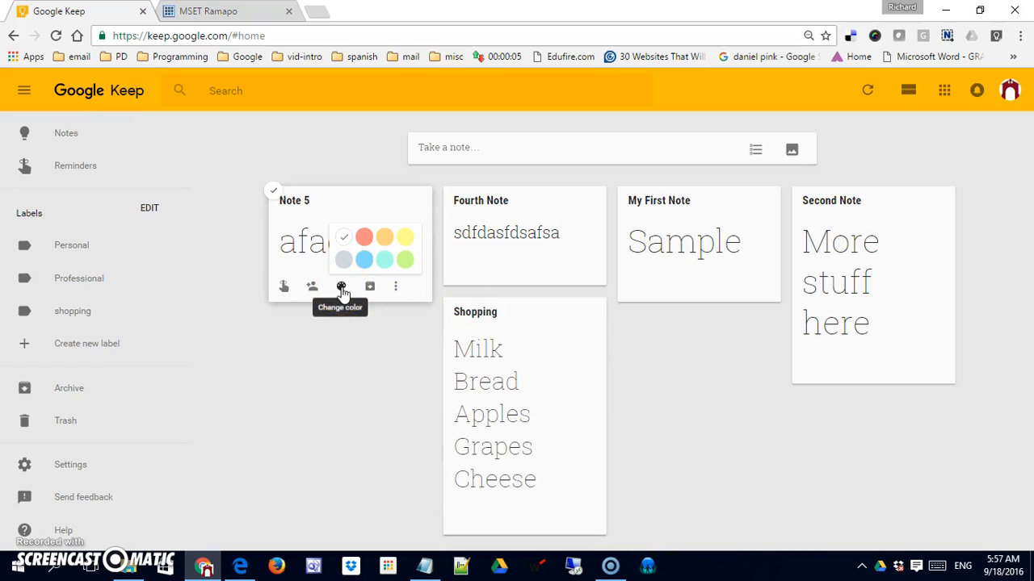
{"action": "left_click", "coordinate": [363, 239]}
{"action": "mouse_move", "coordinate": [687, 291]}
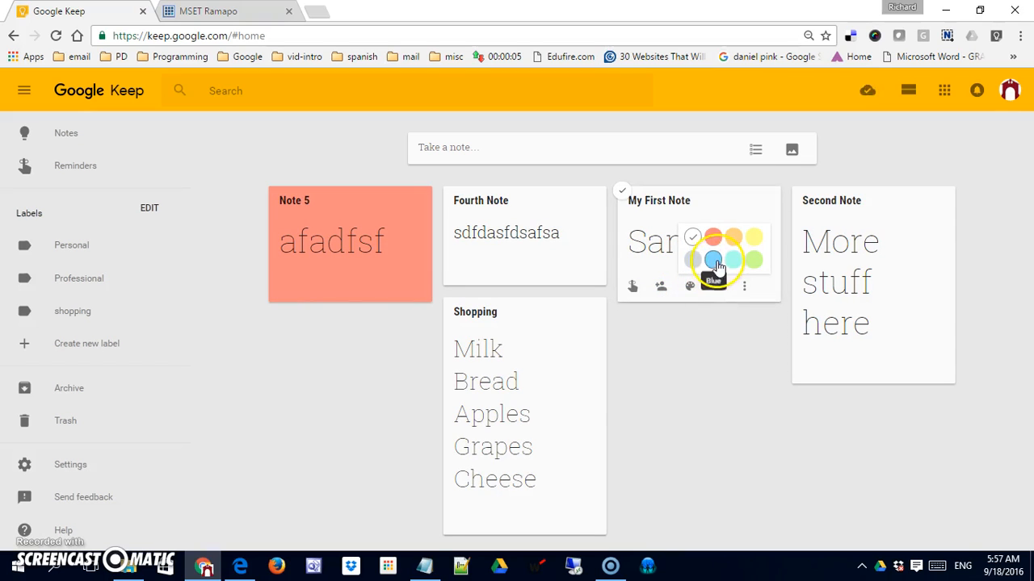
{"action": "left_click", "coordinate": [713, 259]}
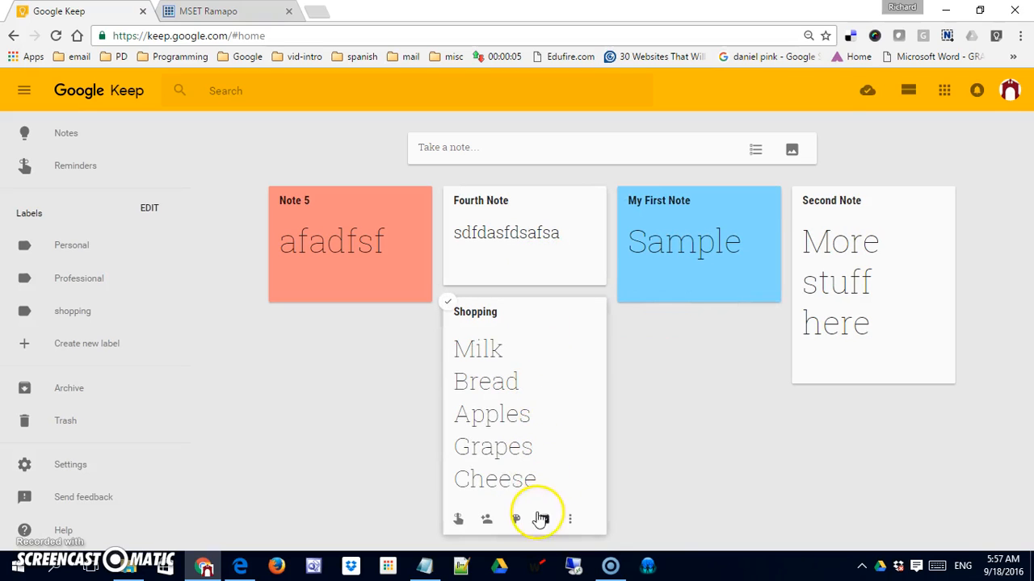
Step: Color the Shopping note red, and make both Fourth Note and Second Note green
{"action": "mouse_move", "coordinate": [518, 521]}
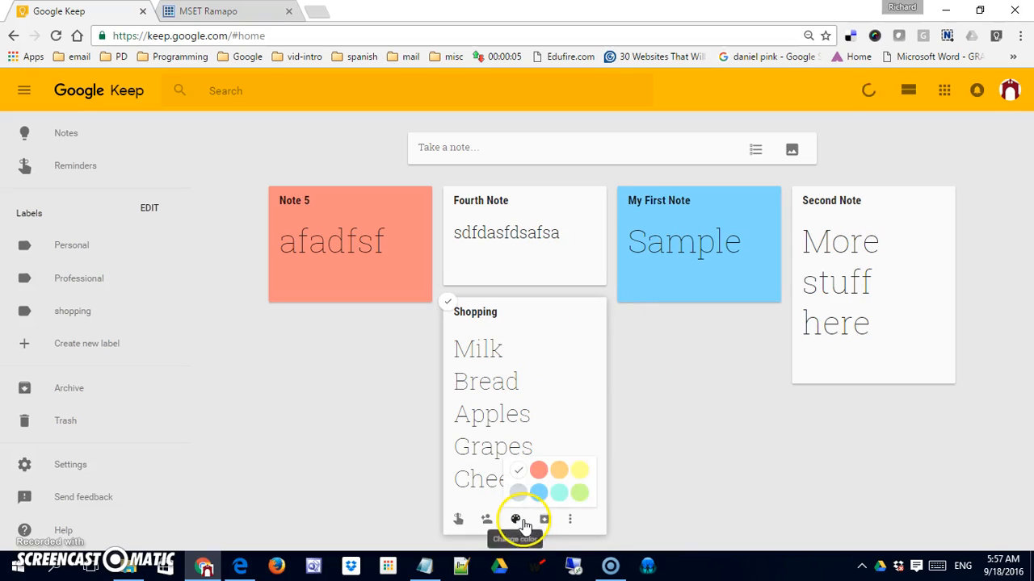
{"action": "left_click", "coordinate": [539, 470]}
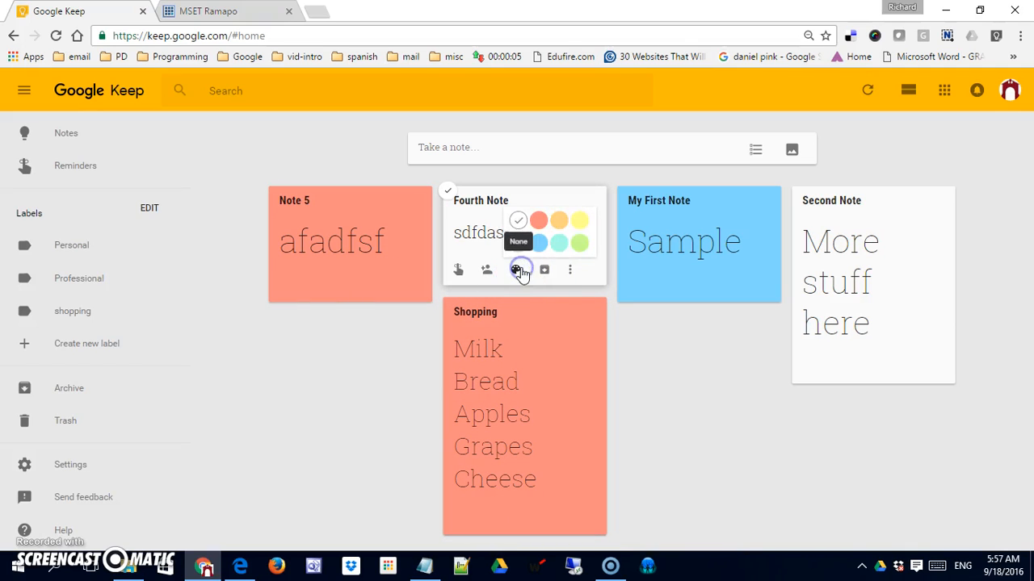
{"action": "mouse_move", "coordinate": [517, 269]}
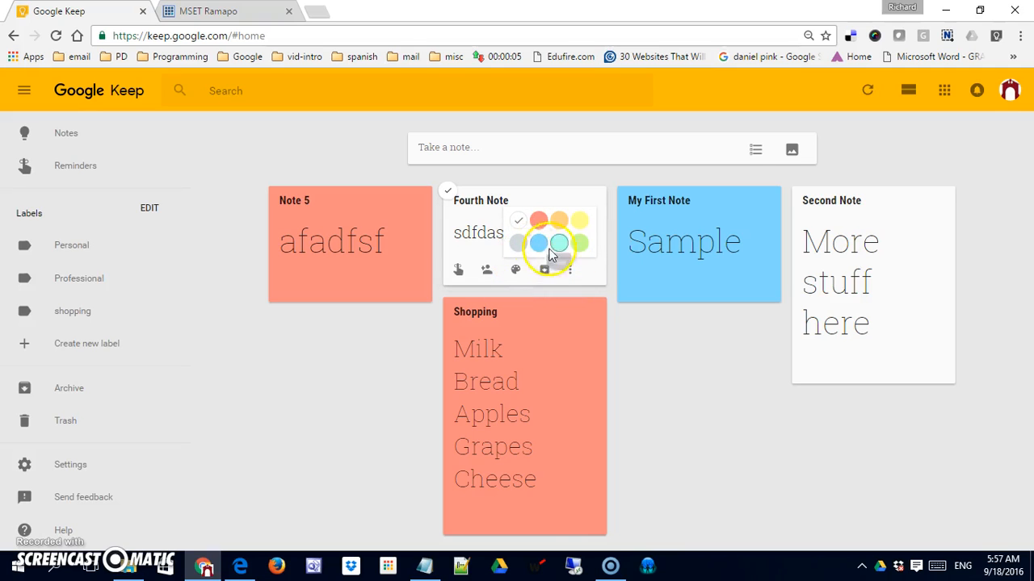
{"action": "left_click", "coordinate": [585, 249]}
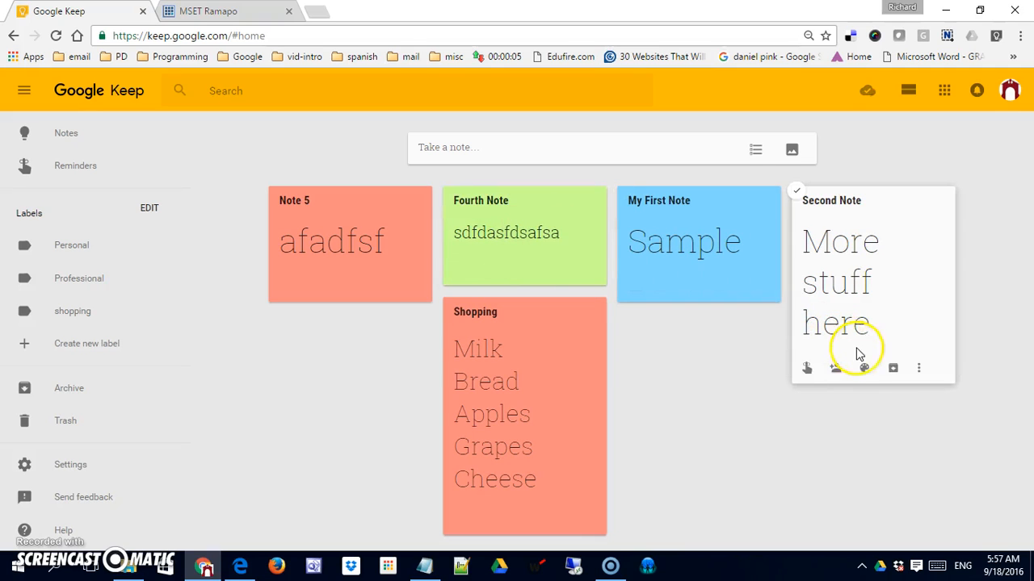
{"action": "mouse_move", "coordinate": [868, 370]}
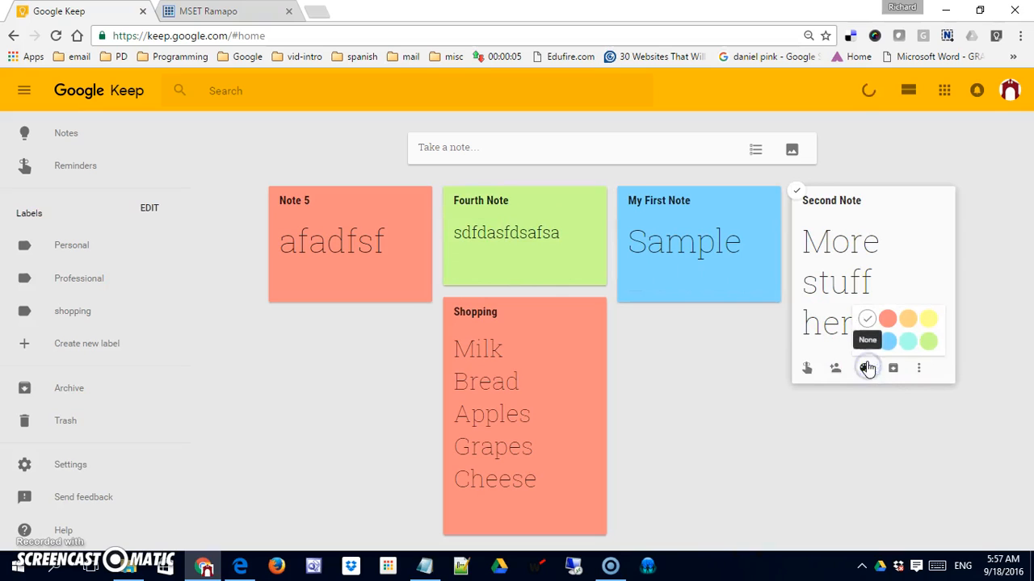
{"action": "left_click", "coordinate": [928, 346]}
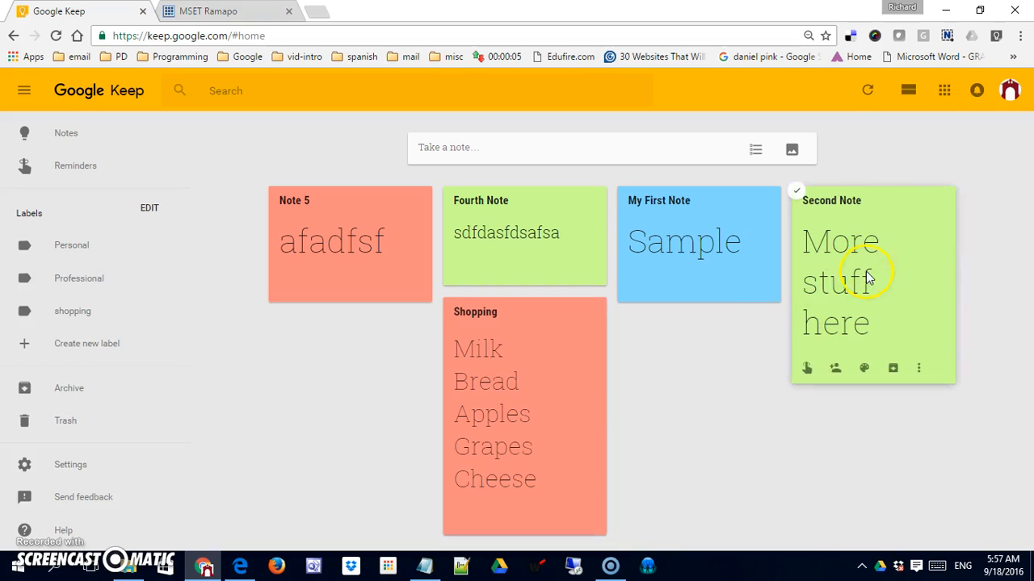
Step: Switch the notes to list view and look through the whole list
{"action": "left_click", "coordinate": [907, 92]}
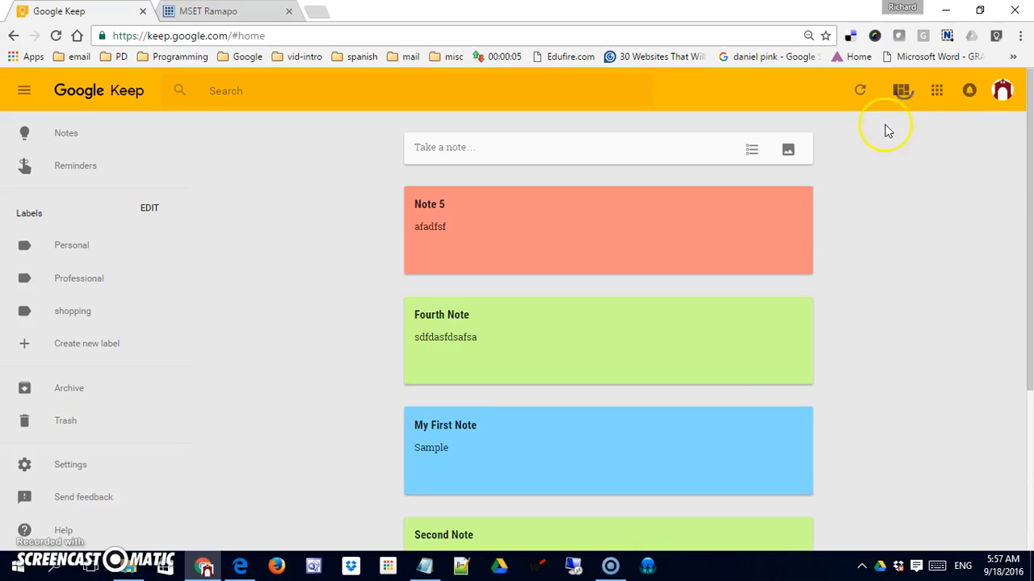
{"action": "scroll", "coordinate": [863, 300], "scroll_direction": "down", "scroll_amount": 3}
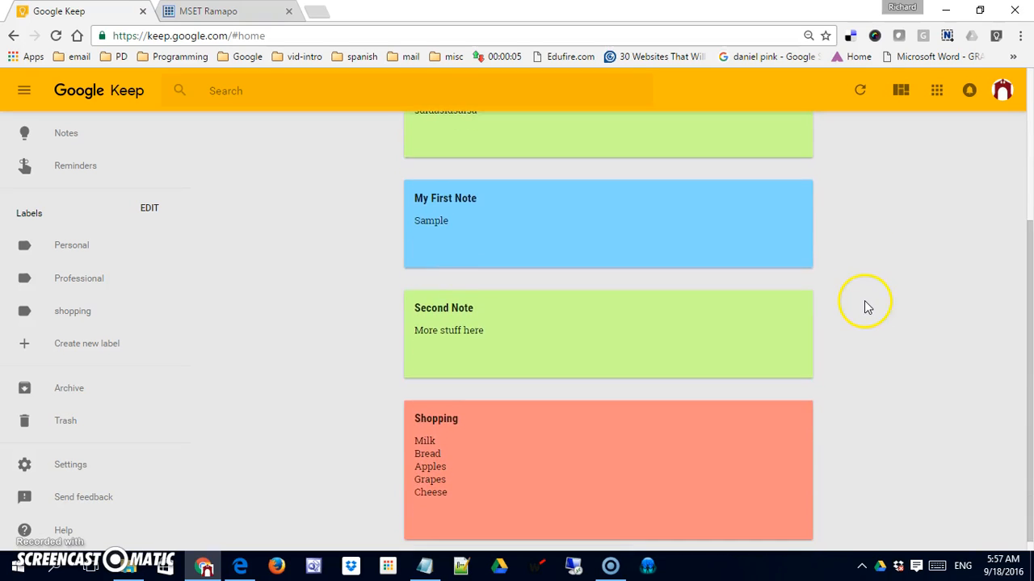
{"action": "scroll", "coordinate": [865, 307], "scroll_direction": "up", "scroll_amount": 4}
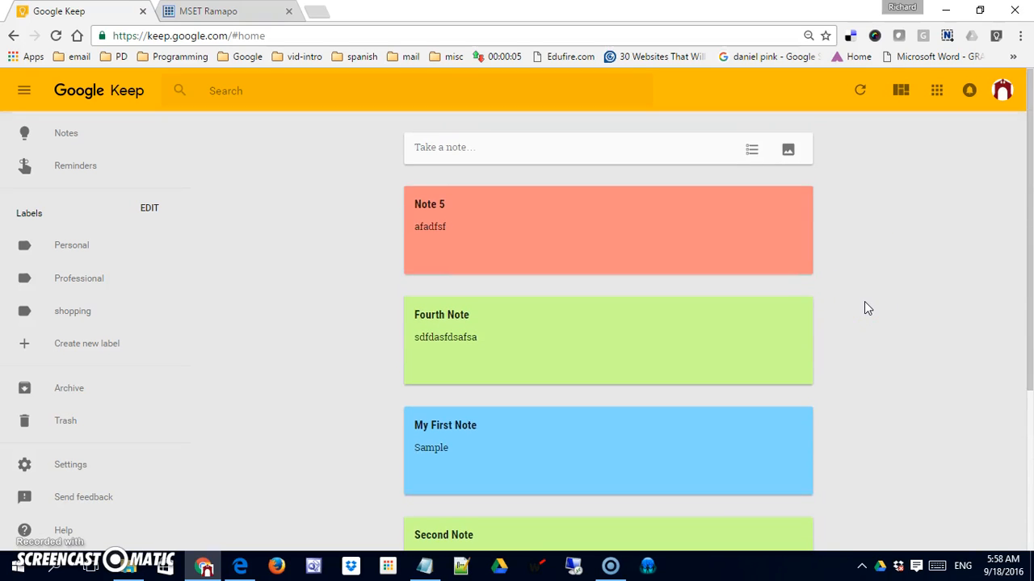
Step: Move Fourth Note and My First Note above Note 5 in the list, and return to grid view
{"action": "left_click_drag", "start_coordinate": [606, 335], "coordinate": [622, 228]}
{"action": "left_click_drag", "start_coordinate": [606, 422], "coordinate": [594, 322]}
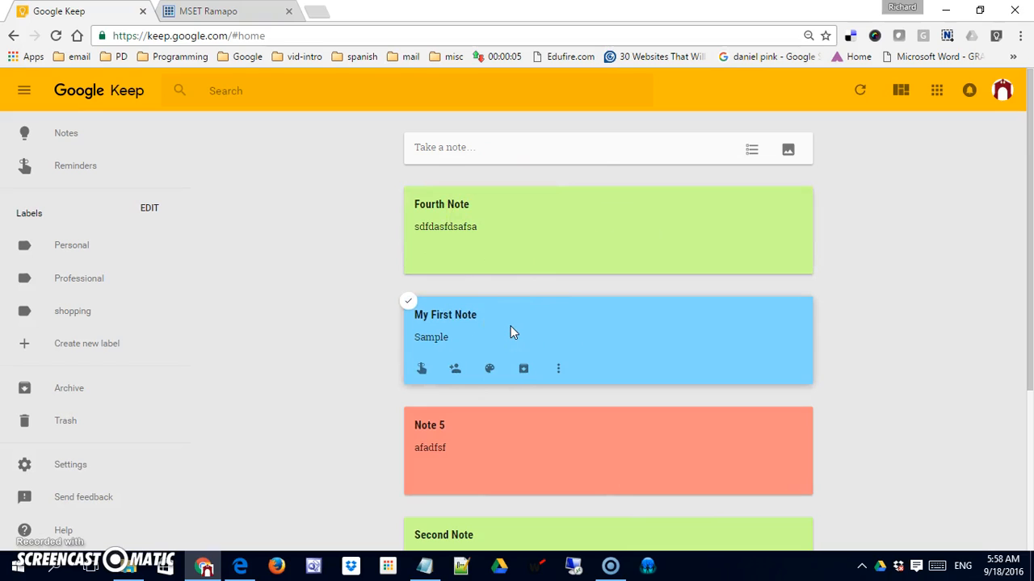
{"action": "left_click", "coordinate": [900, 91]}
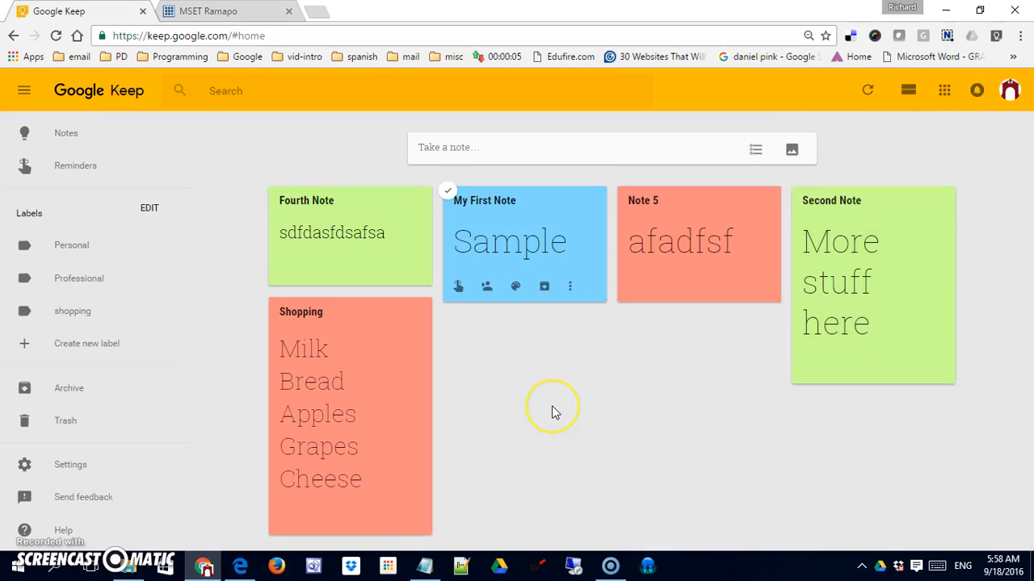
Step: Add the lines "This is a test" and "This will be deleted later" to My First Note and close it
{"action": "left_click", "coordinate": [537, 244]}
{"action": "left_click", "coordinate": [512, 227]}
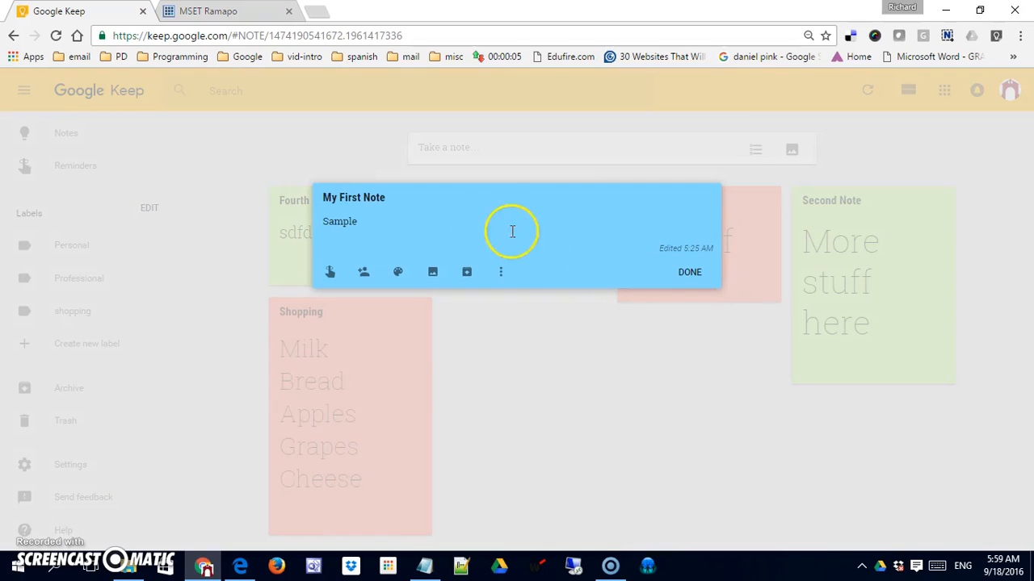
{"action": "key", "text": "Return"}
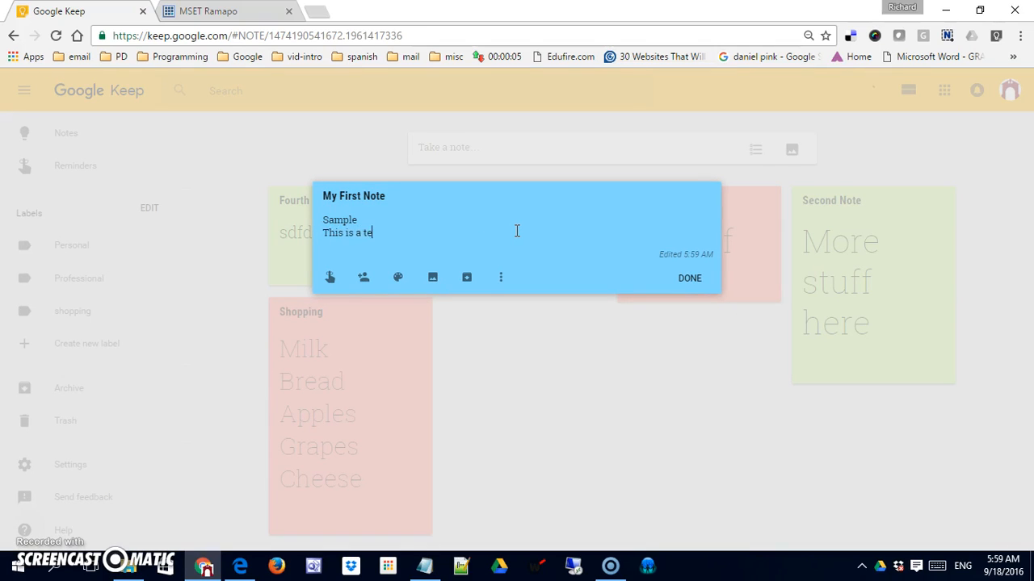
{"action": "key", "text": "Return"}
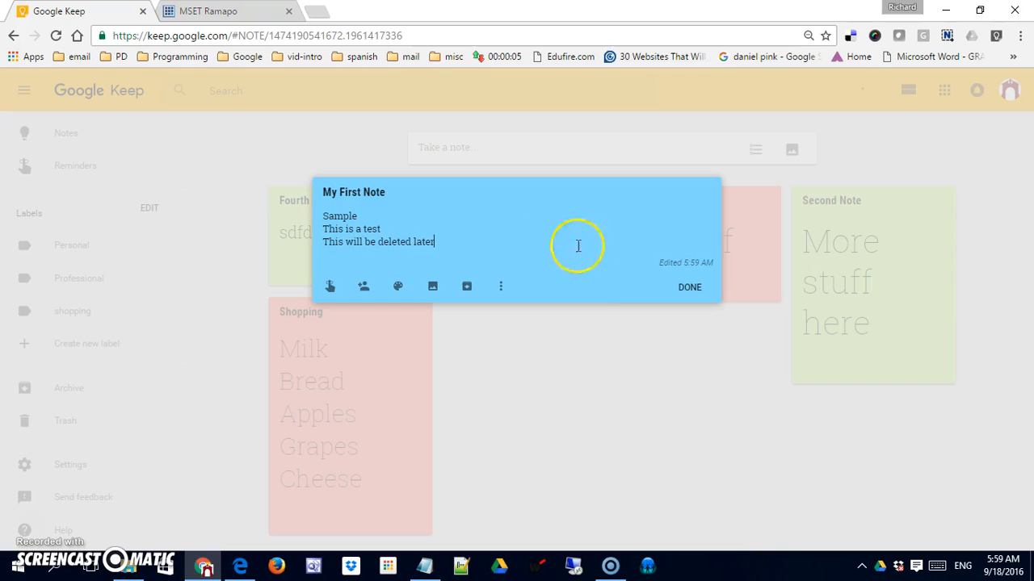
{"action": "left_click", "coordinate": [694, 292]}
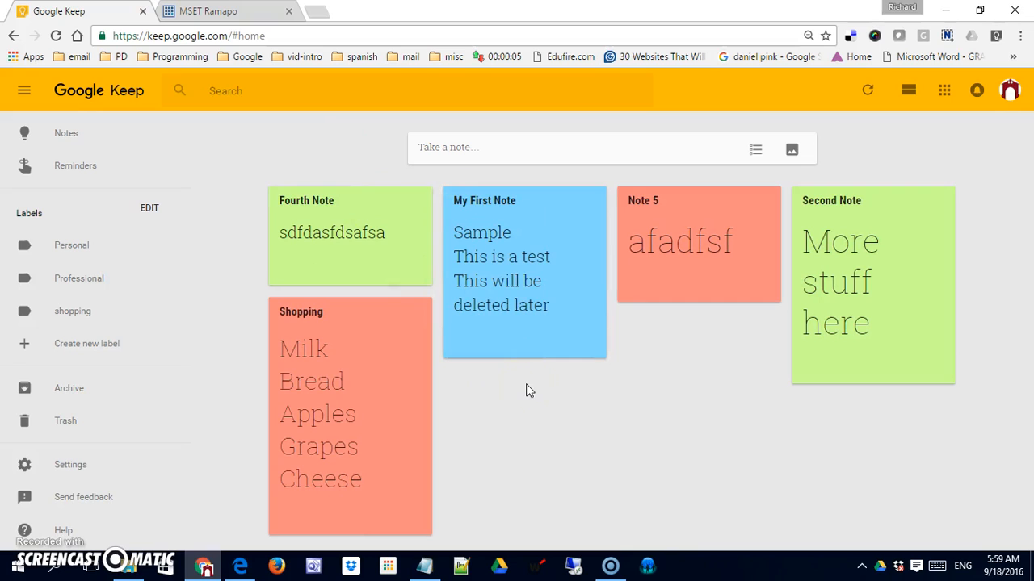
Step: Start a date-and-time reminder on My First Note for Sep 20, 2016 at a custom time of 7:30am
{"action": "mouse_move", "coordinate": [528, 353]}
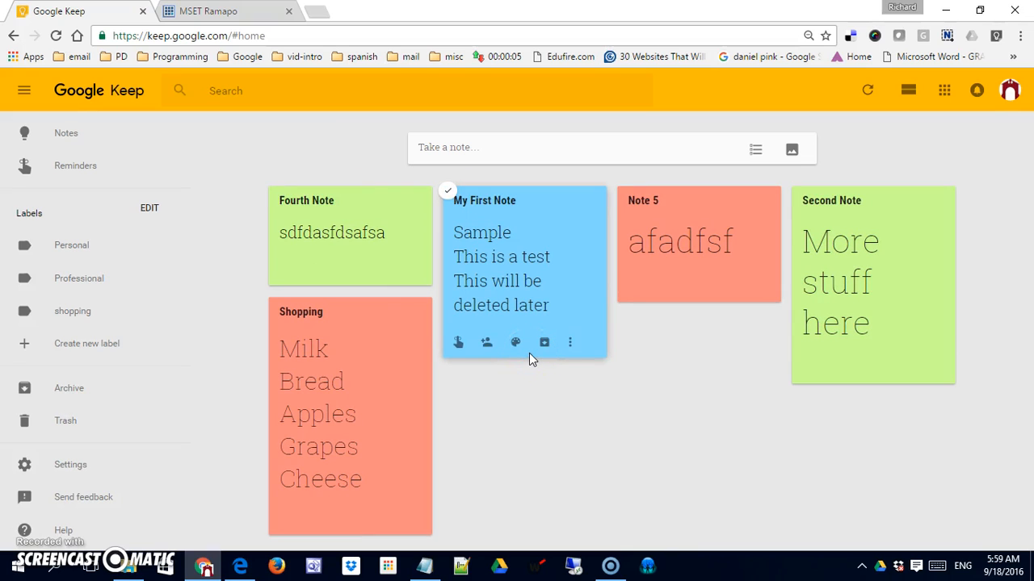
{"action": "left_click", "coordinate": [460, 344]}
{"action": "left_click", "coordinate": [460, 343]}
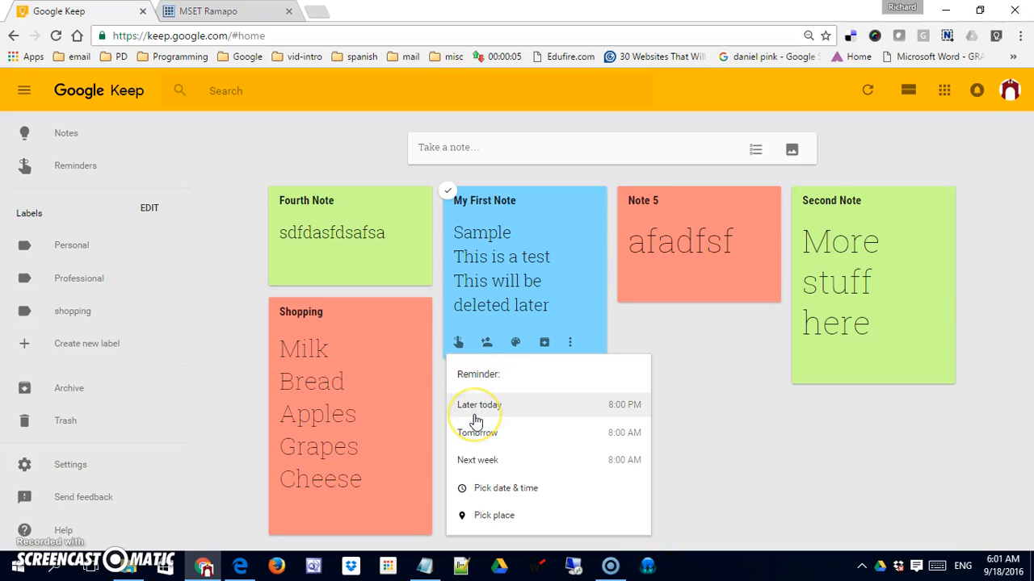
{"action": "left_click", "coordinate": [595, 406]}
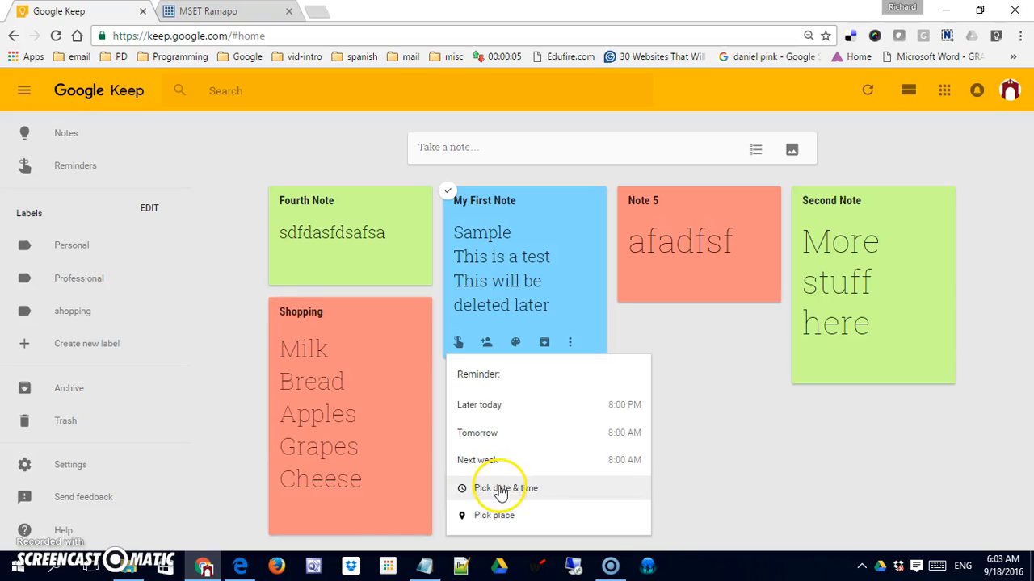
{"action": "left_click", "coordinate": [501, 490]}
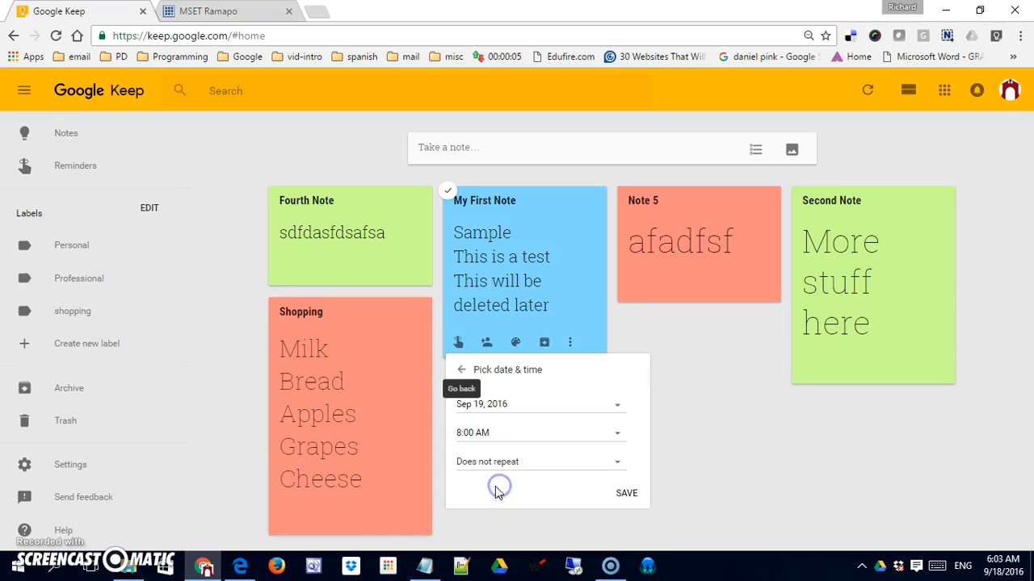
{"action": "left_click", "coordinate": [537, 413]}
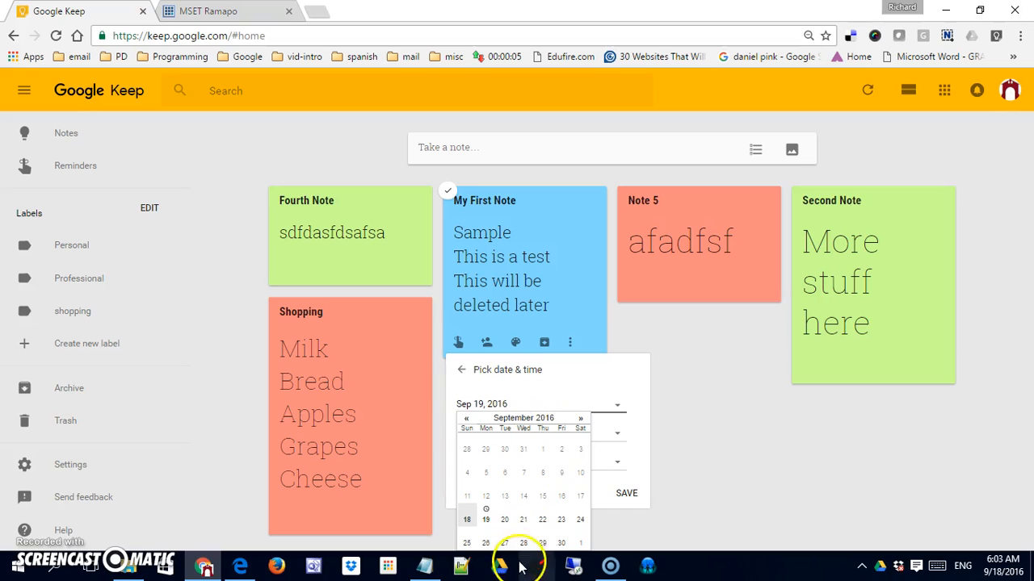
{"action": "left_click", "coordinate": [504, 520]}
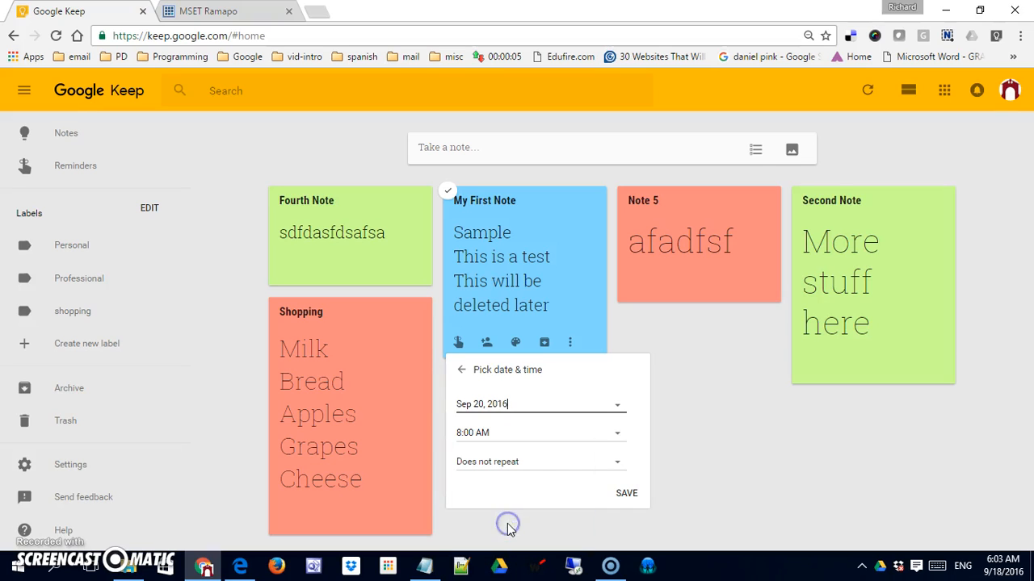
{"action": "left_click", "coordinate": [617, 442]}
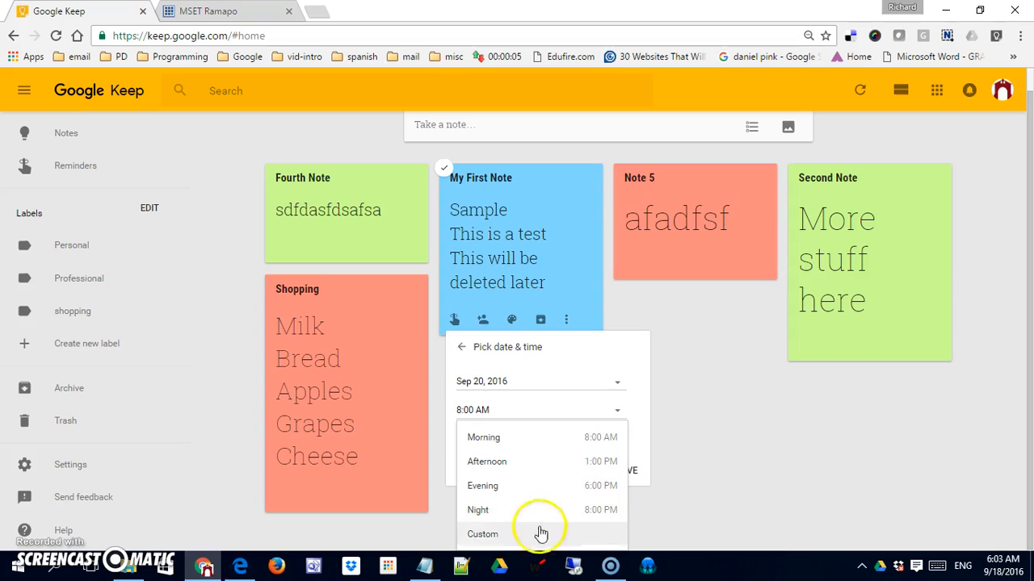
{"action": "left_click", "coordinate": [484, 538]}
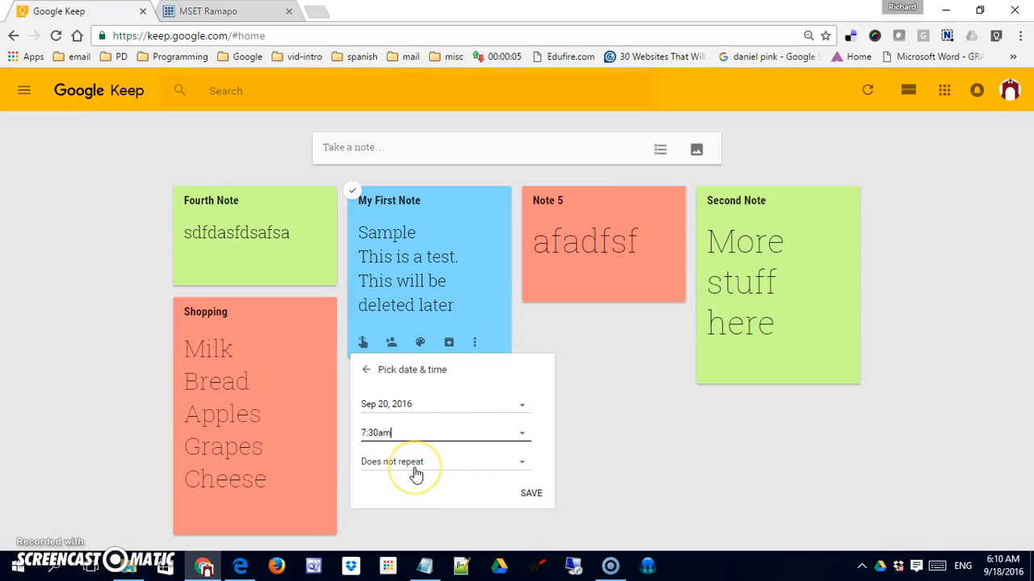
Step: Give the reminder a custom repeat of every 2 days
{"action": "left_click", "coordinate": [525, 464]}
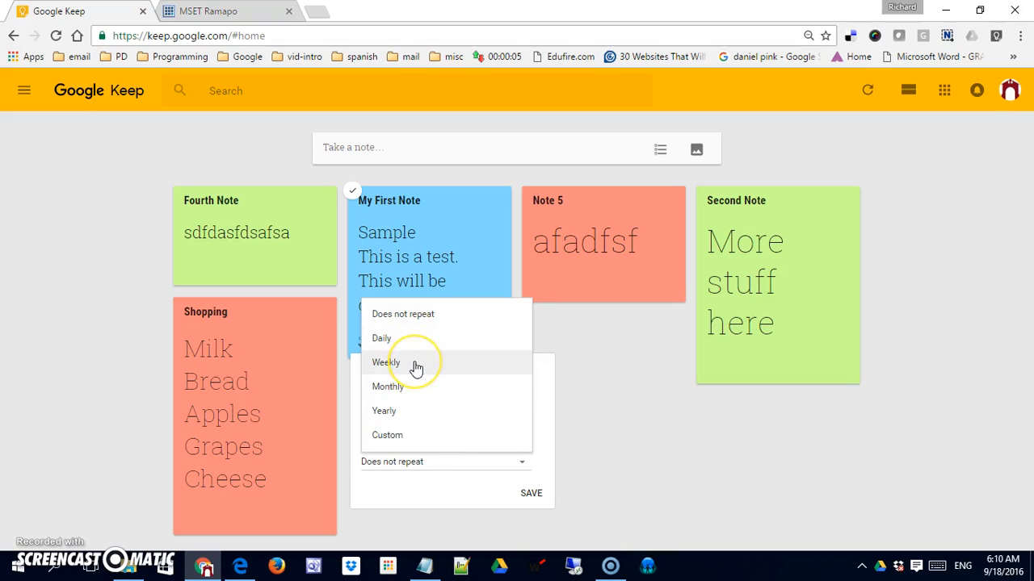
{"action": "left_click", "coordinate": [406, 434]}
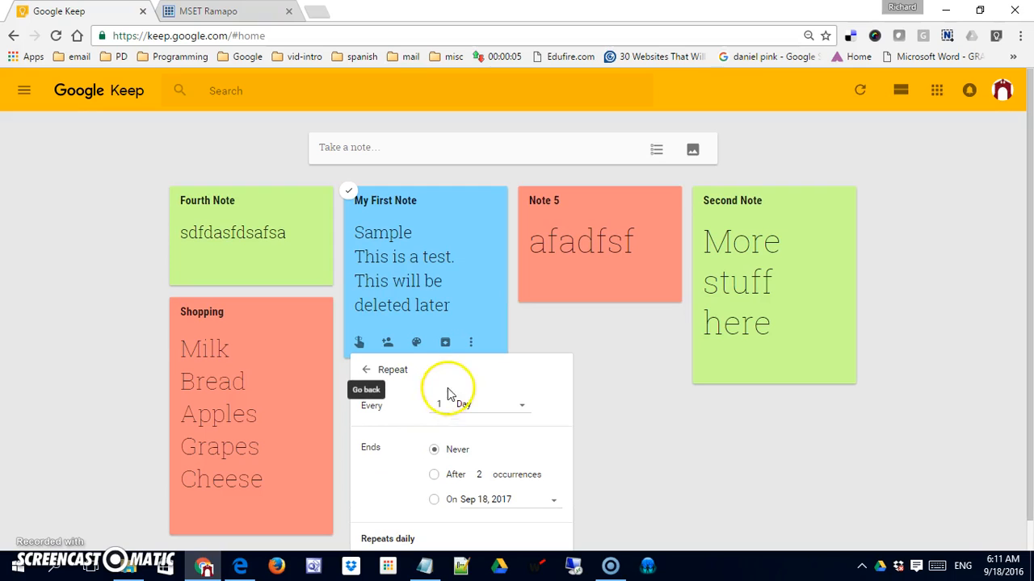
{"action": "left_click_drag", "start_coordinate": [474, 356], "coordinate": [480, 341]}
{"action": "left_click", "coordinate": [479, 369]}
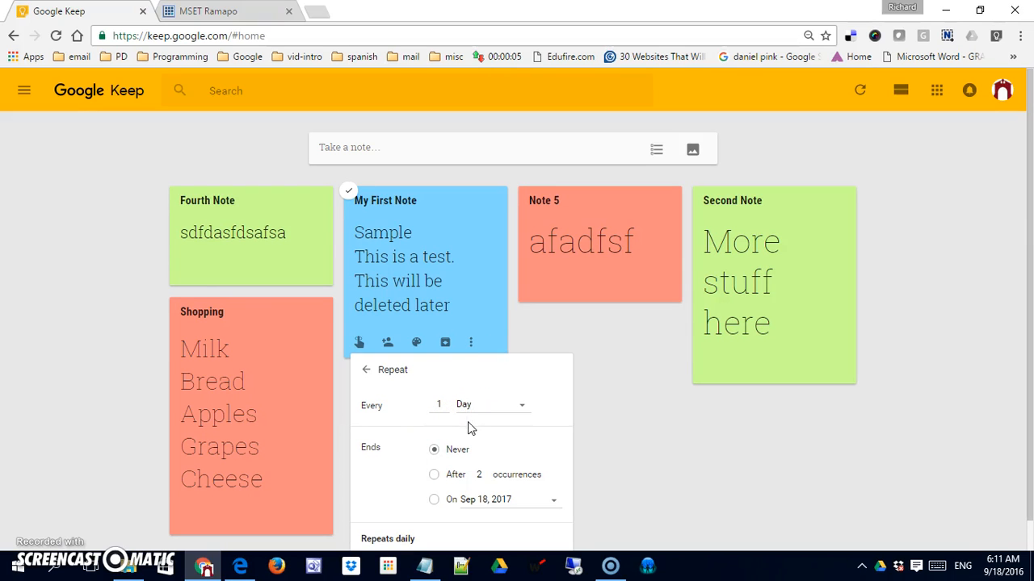
{"action": "left_click", "coordinate": [523, 410]}
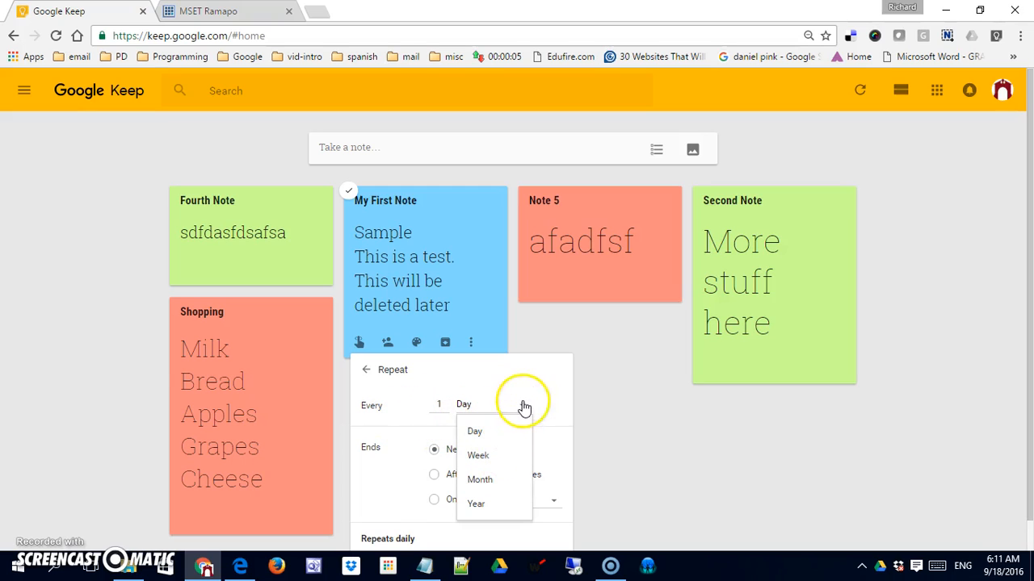
{"action": "left_click", "coordinate": [435, 403]}
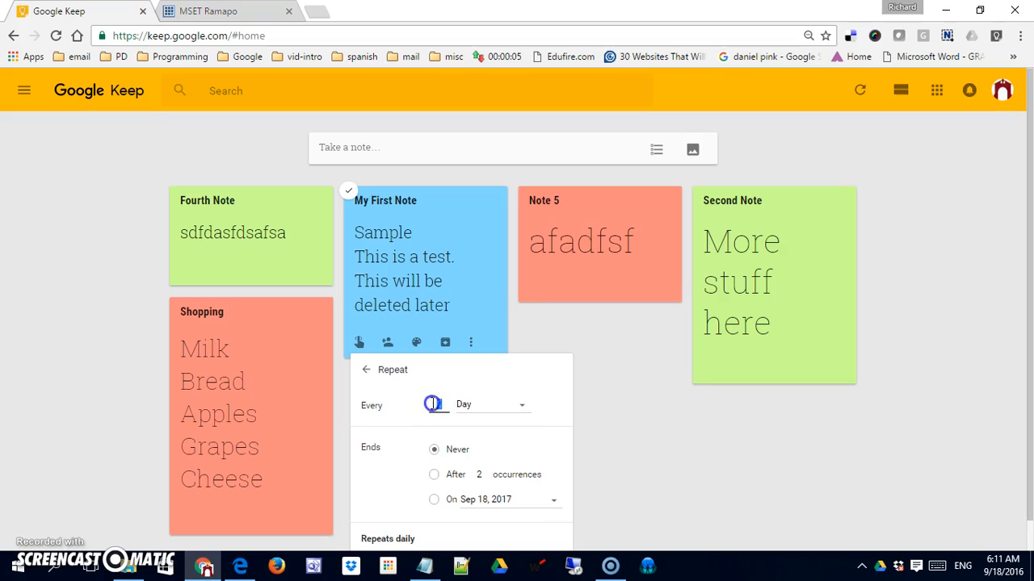
{"action": "type", "text": "2"}
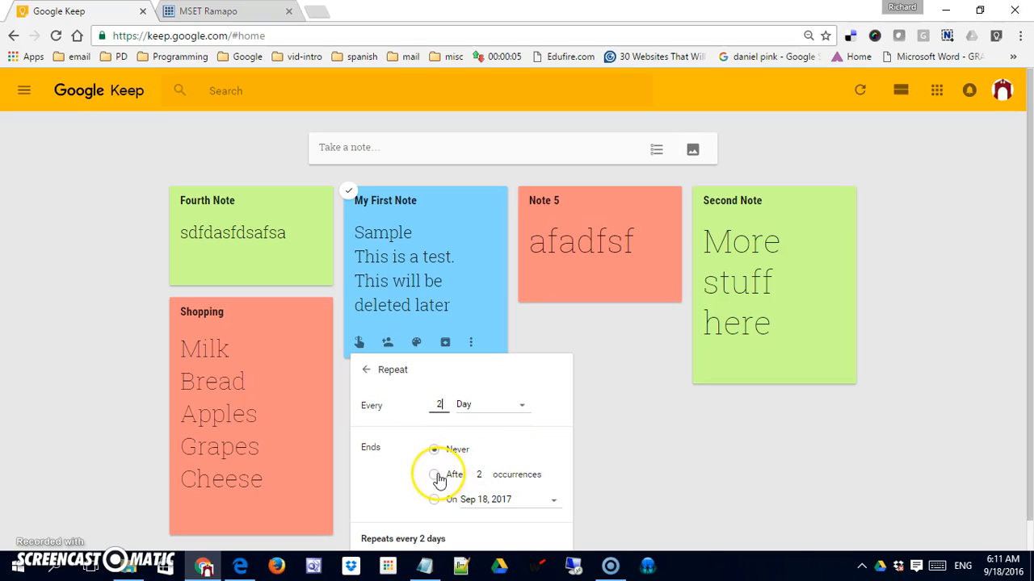
Step: End the repetition on Nov 1, 2016, save the reminder and close My First Note
{"action": "left_click", "coordinate": [436, 500]}
{"action": "left_click", "coordinate": [549, 502]}
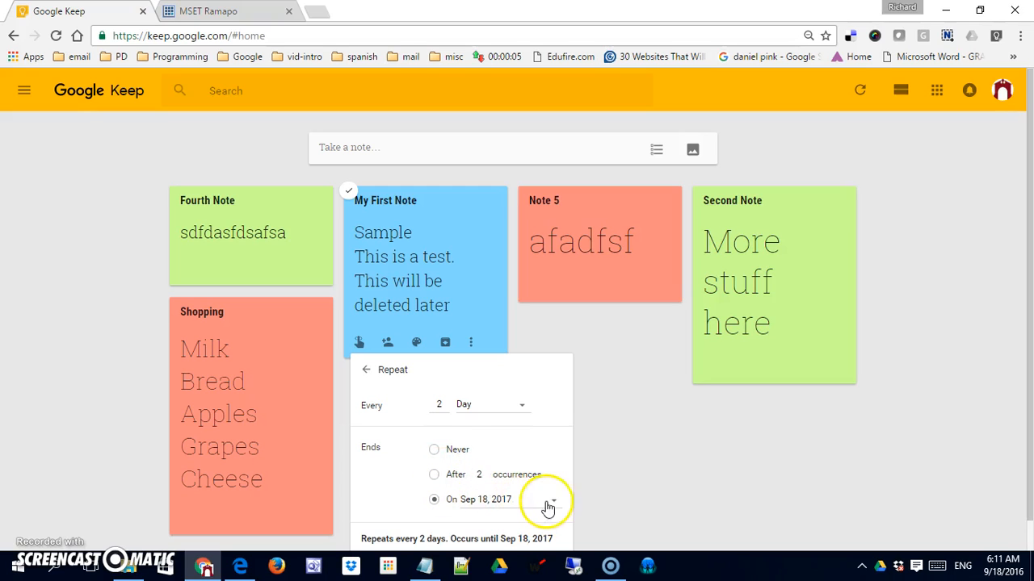
{"action": "left_click", "coordinate": [585, 419]}
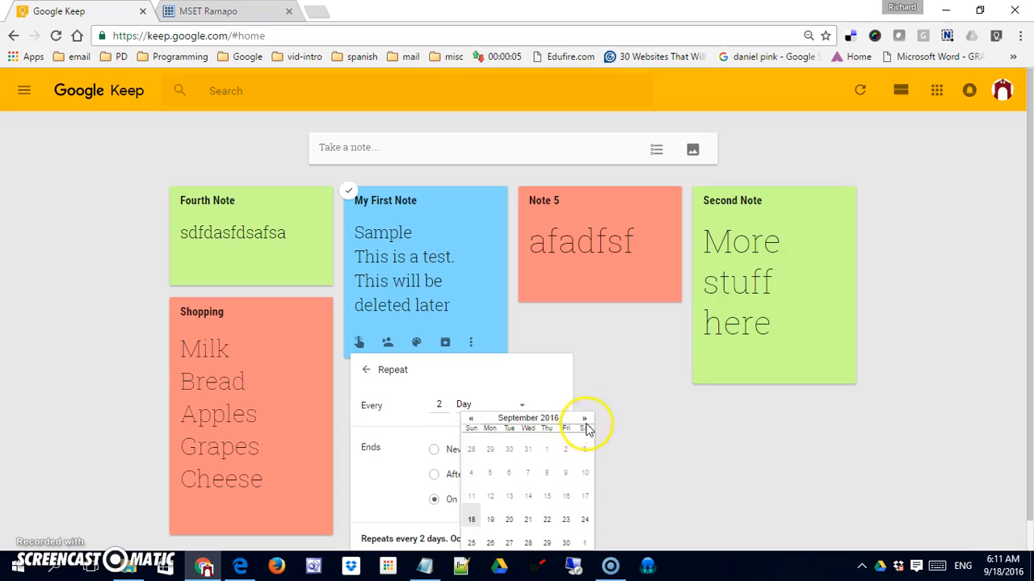
{"action": "left_click", "coordinate": [584, 419]}
{"action": "left_click", "coordinate": [512, 453]}
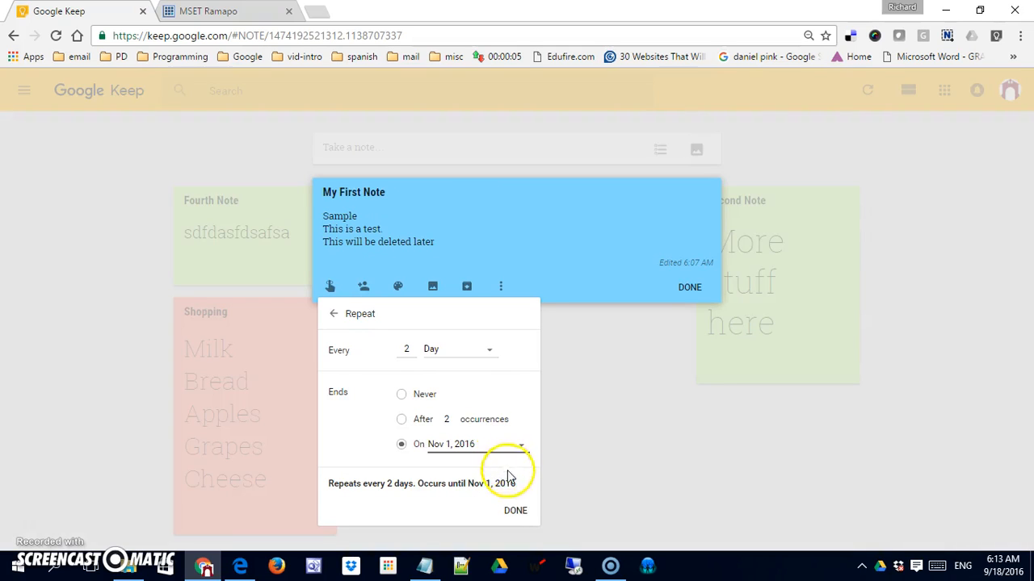
{"action": "left_click", "coordinate": [517, 513]}
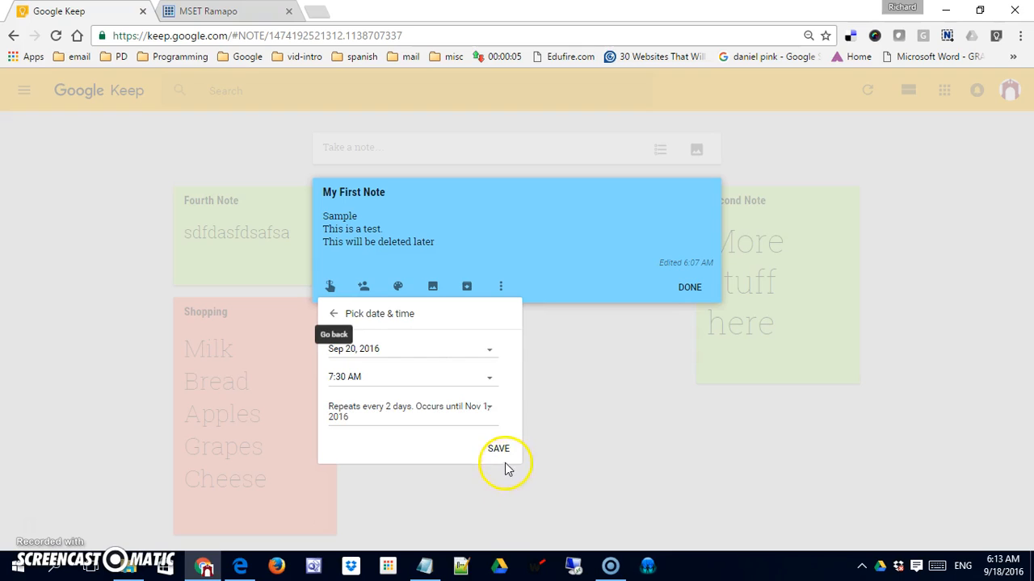
{"action": "left_click", "coordinate": [502, 451]}
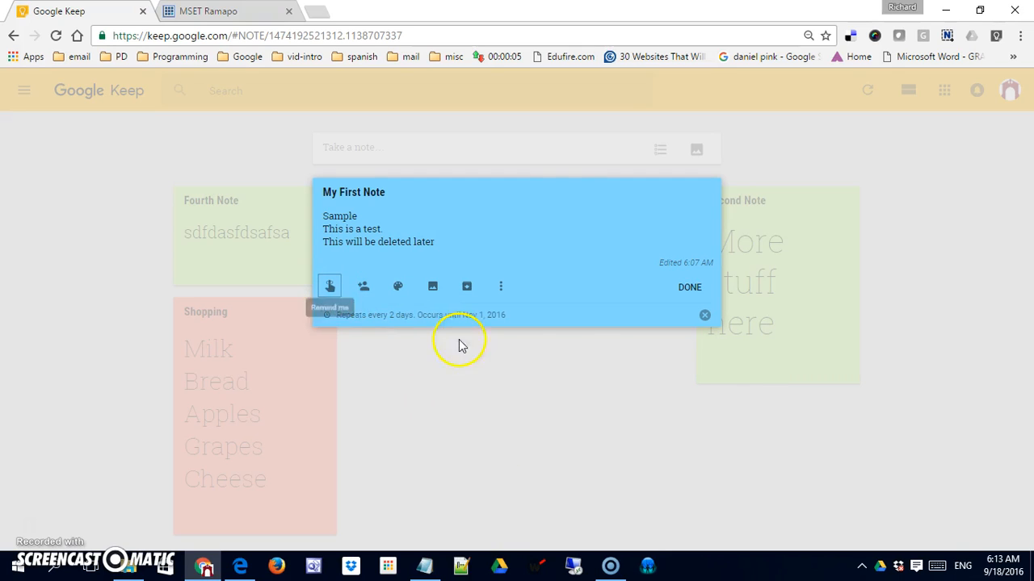
{"action": "left_click", "coordinate": [697, 295]}
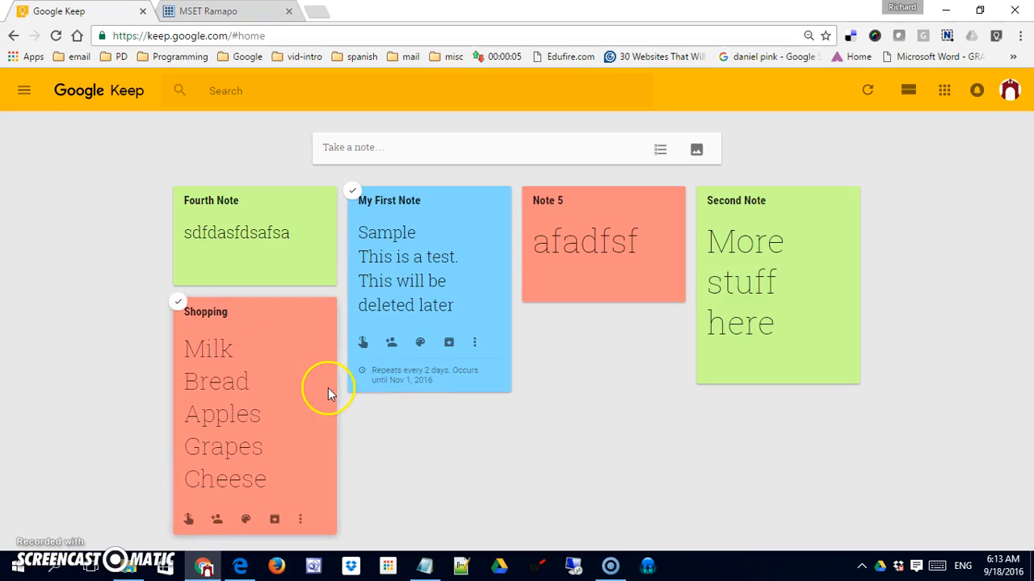
Step: View the notes that have reminders and return to the full notes overview
{"action": "left_click", "coordinate": [25, 95]}
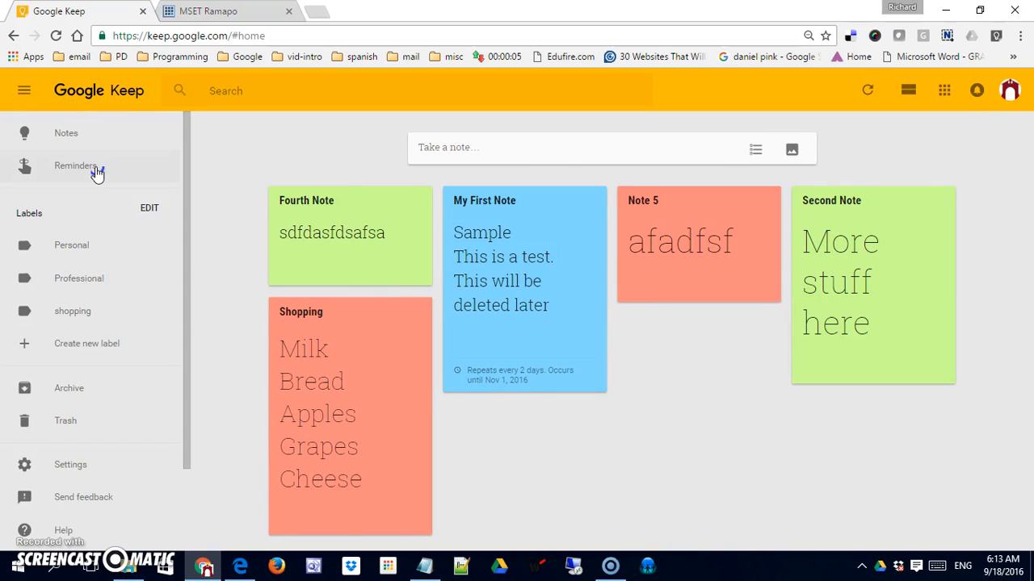
{"action": "left_click", "coordinate": [95, 170]}
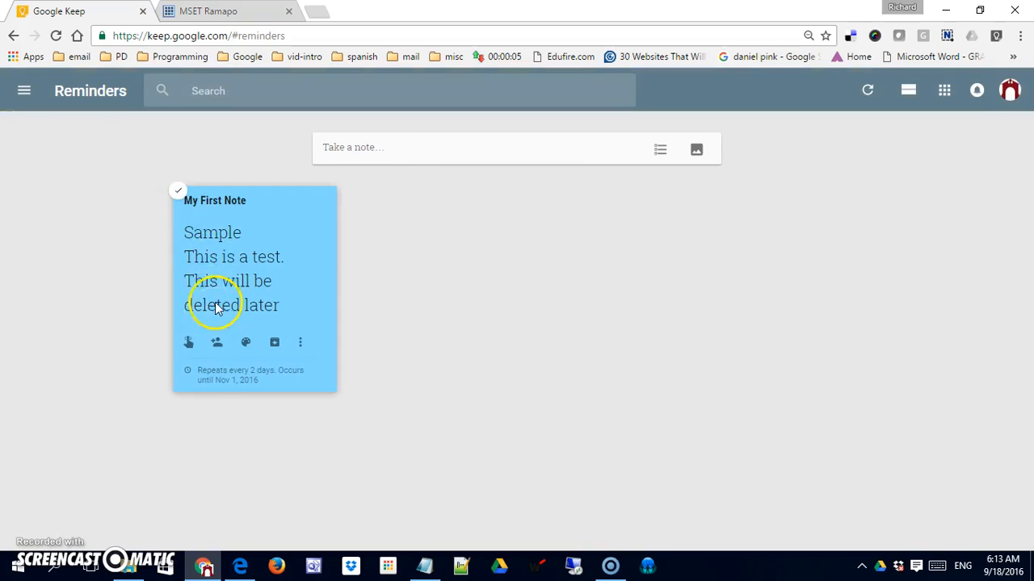
{"action": "left_click", "coordinate": [22, 93]}
{"action": "left_click", "coordinate": [69, 142]}
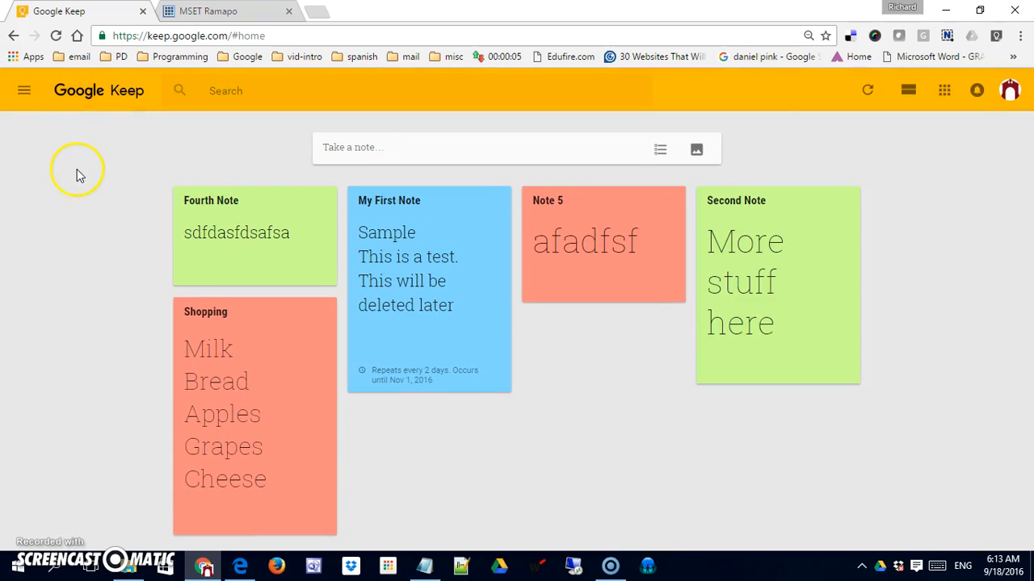
{"action": "left_click", "coordinate": [23, 90]}
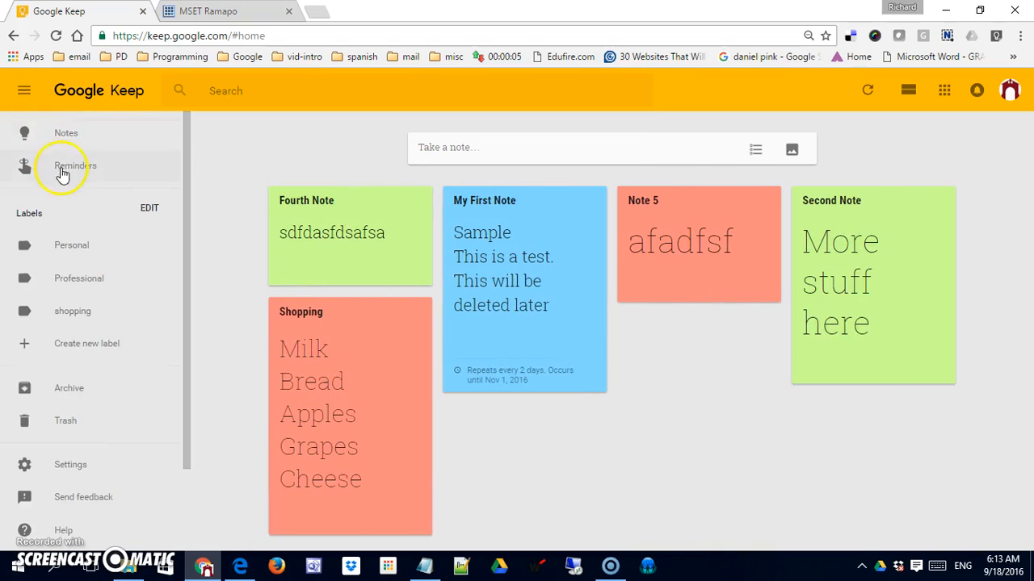
Step: Share My First Note with the suggested contact's e-mail address, save the sharing and close the note
{"action": "mouse_move", "coordinate": [532, 377]}
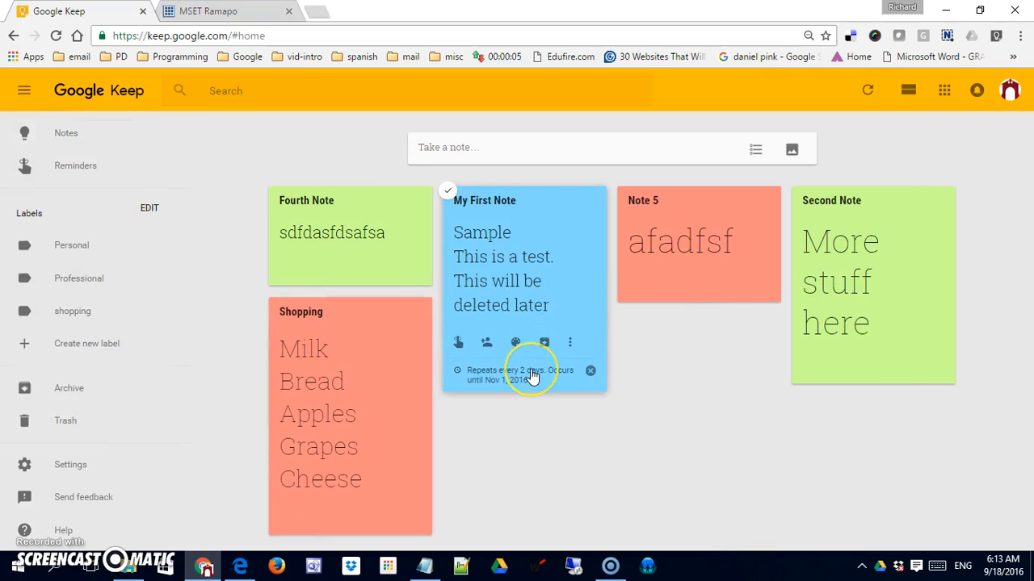
{"action": "left_click", "coordinate": [487, 349]}
{"action": "left_click", "coordinate": [385, 290]}
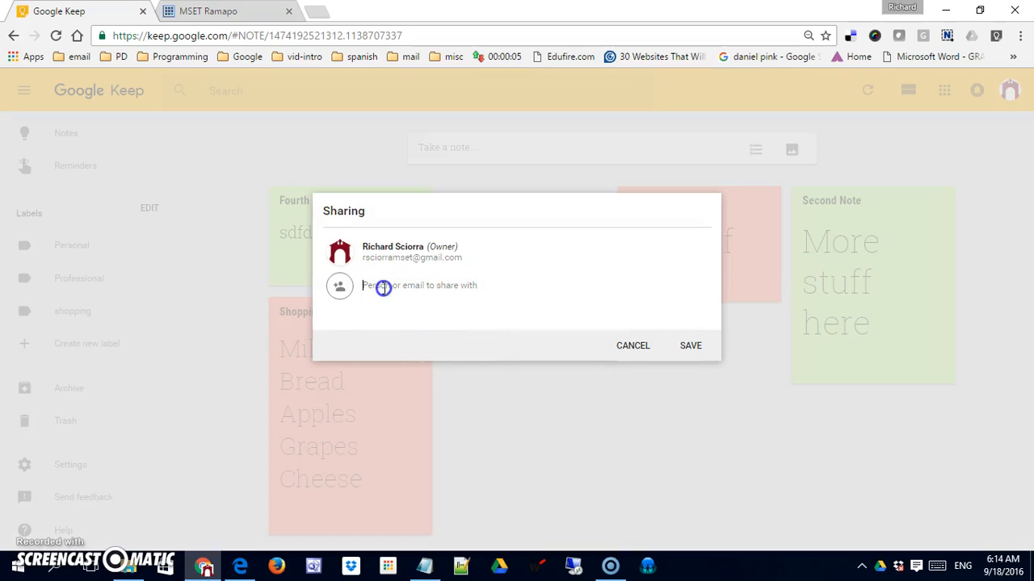
{"action": "type", "text": "richard."}
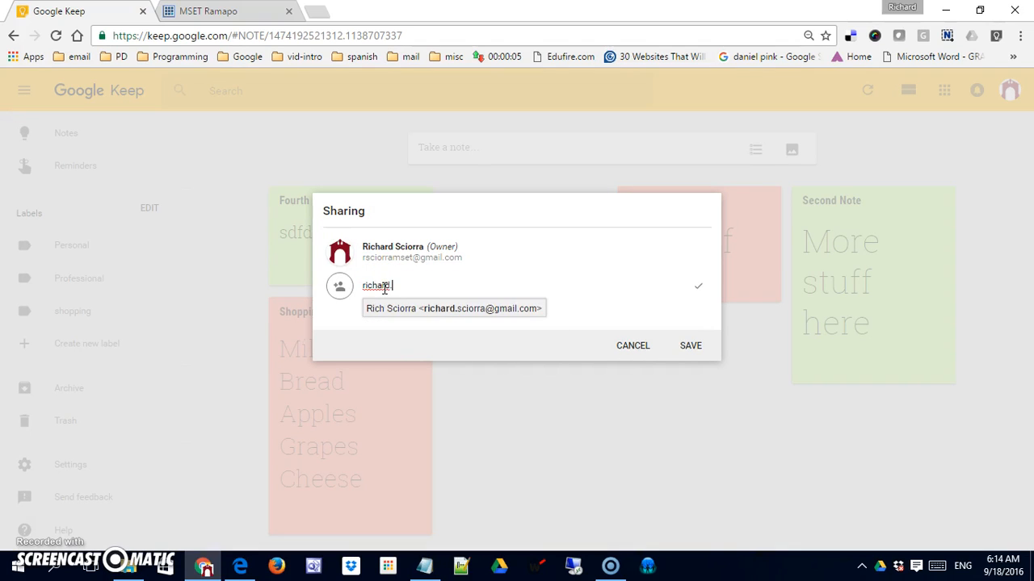
{"action": "left_click", "coordinate": [396, 308]}
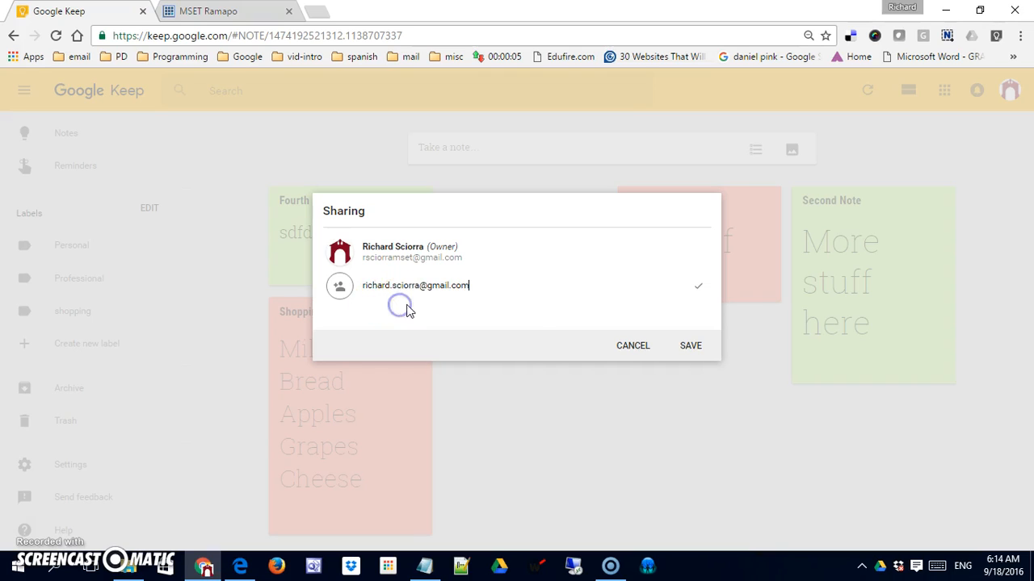
{"action": "left_click", "coordinate": [685, 349]}
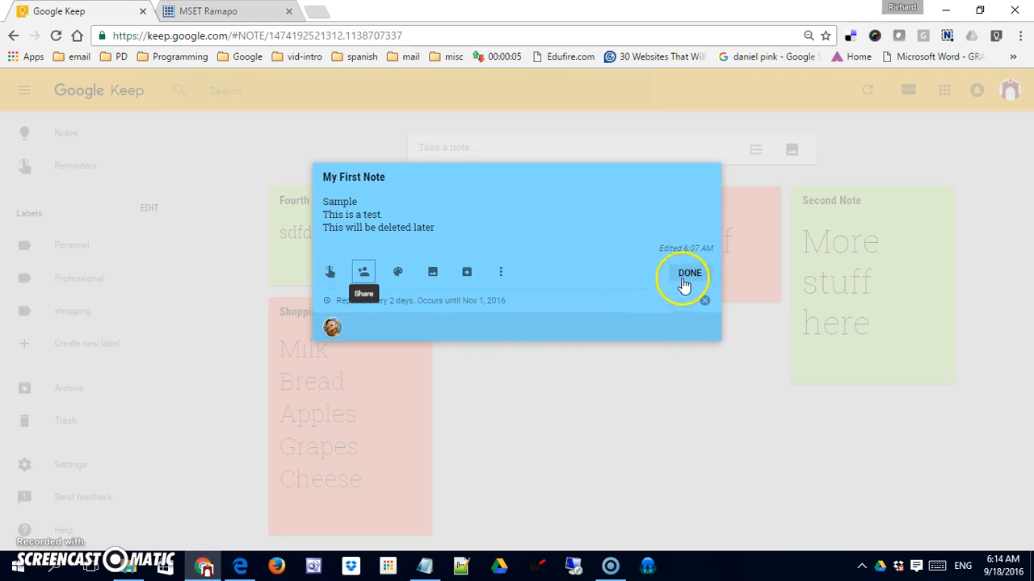
{"action": "left_click", "coordinate": [683, 276]}
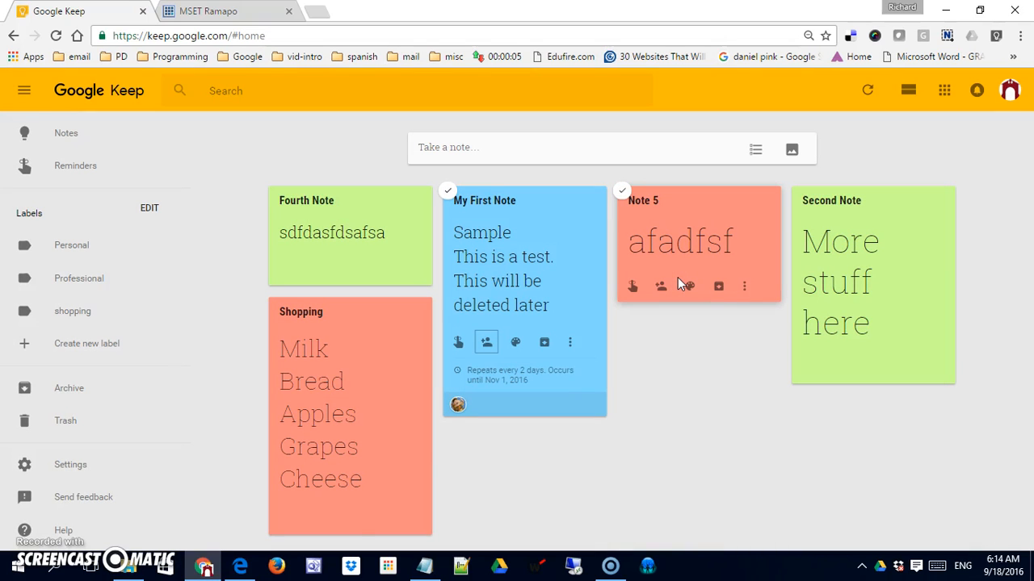
Step: Switch to Microsoft Edge and view the shared My First Note in the recipient's Google Keep
{"action": "left_click", "coordinate": [241, 566]}
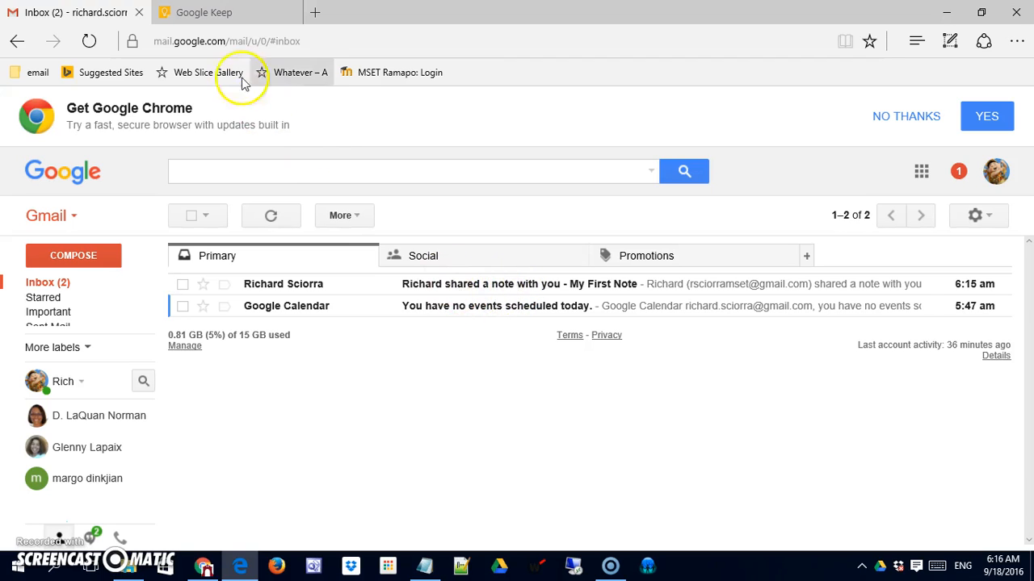
{"action": "left_click", "coordinate": [229, 15]}
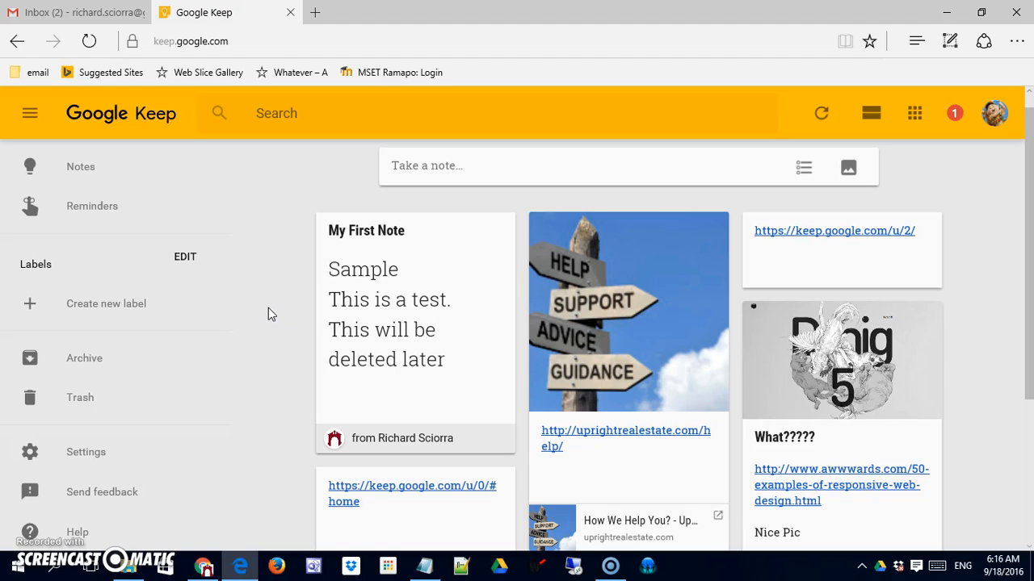
Step: Create a label reading "From_" plus the sender's short first name and assign it to the shared My First Note
{"action": "mouse_move", "coordinate": [439, 347]}
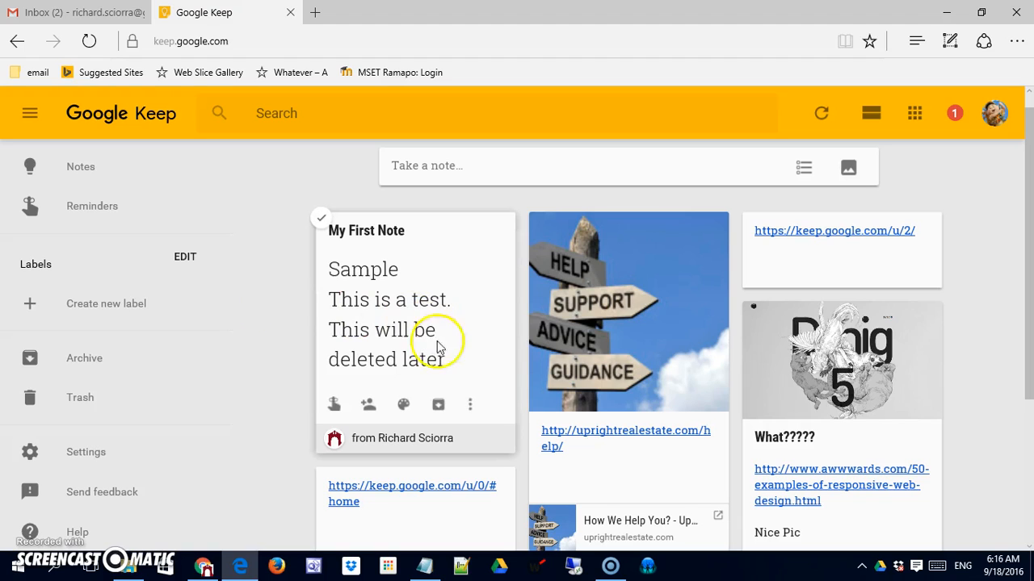
{"action": "left_click", "coordinate": [471, 405]}
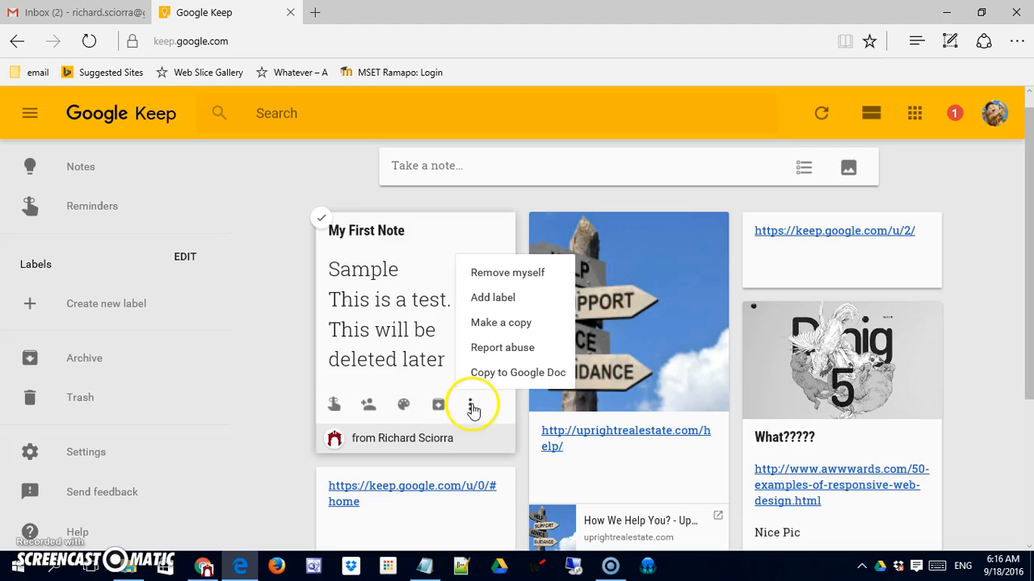
{"action": "left_click", "coordinate": [497, 298]}
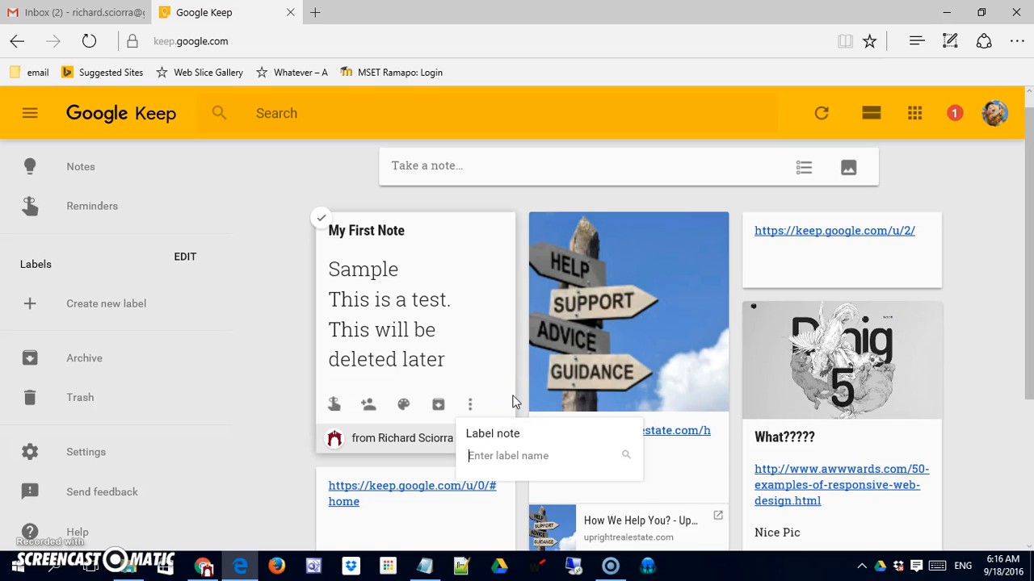
{"action": "type", "text": "Fr"}
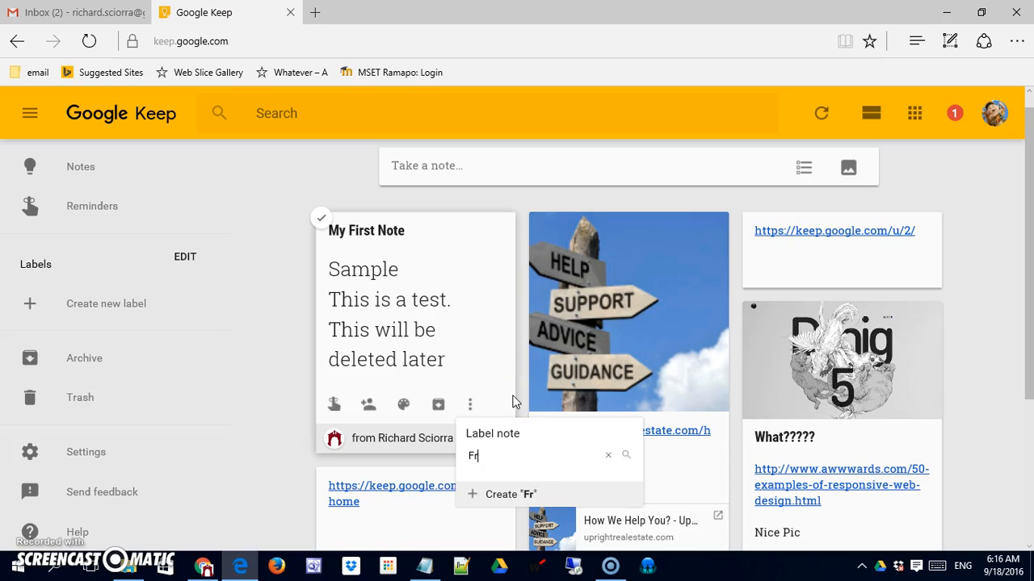
{"action": "key", "text": "BackSpace"}
{"action": "key", "text": "BackSpace"}
{"action": "type", "text": "F"}
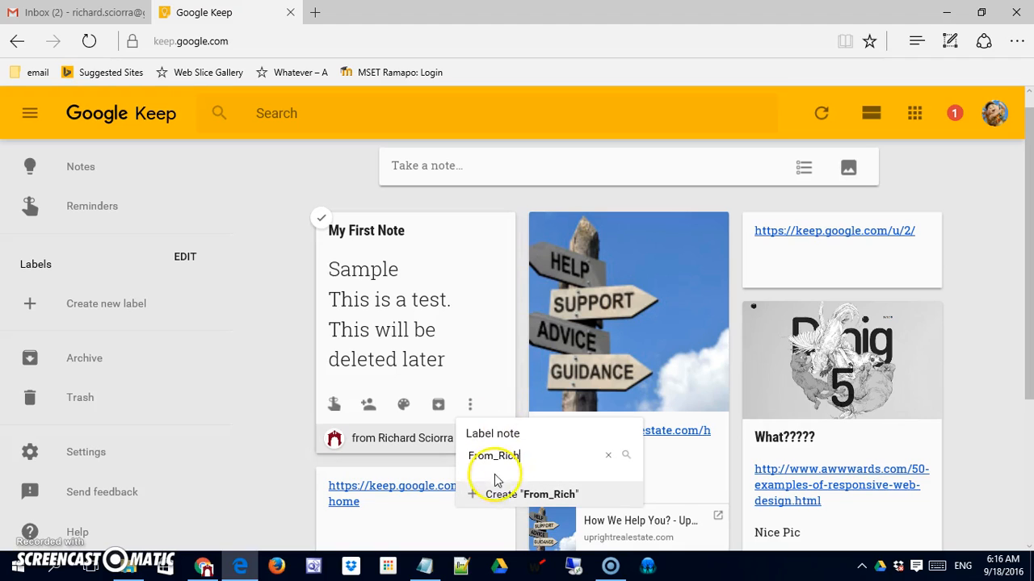
{"action": "left_click", "coordinate": [521, 494]}
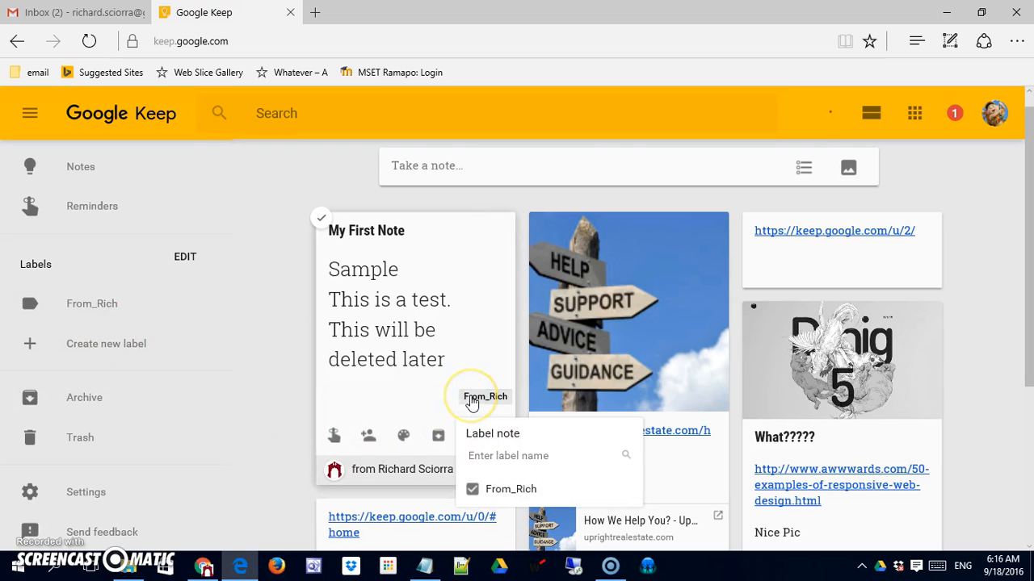
Step: Switch back to the owner's Google Keep in Chrome, make a copy of My First Note and move the original beside the copy
{"action": "left_click", "coordinate": [945, 13]}
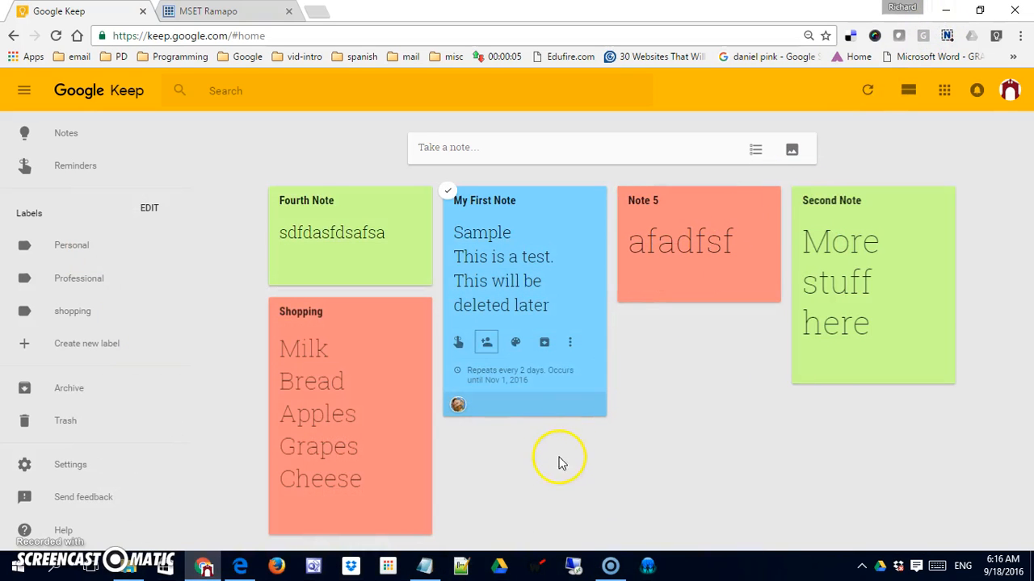
{"action": "left_click", "coordinate": [655, 418]}
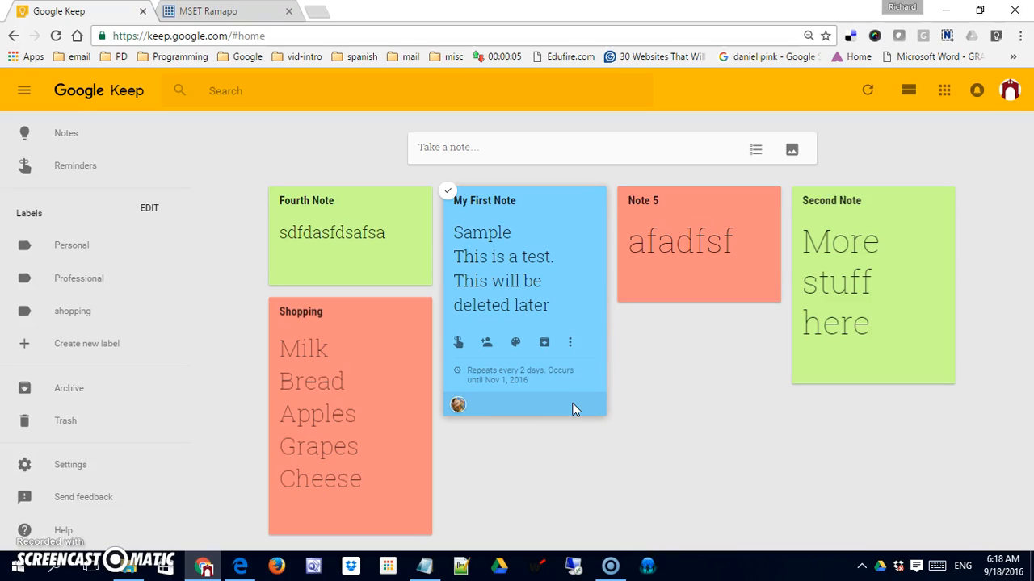
{"action": "left_click", "coordinate": [570, 342]}
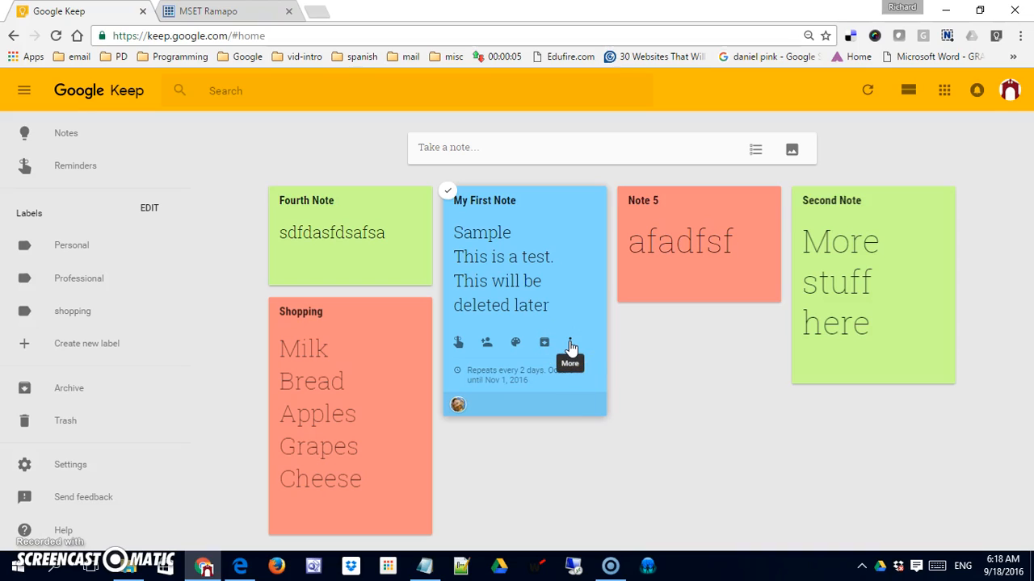
{"action": "left_click", "coordinate": [570, 346]}
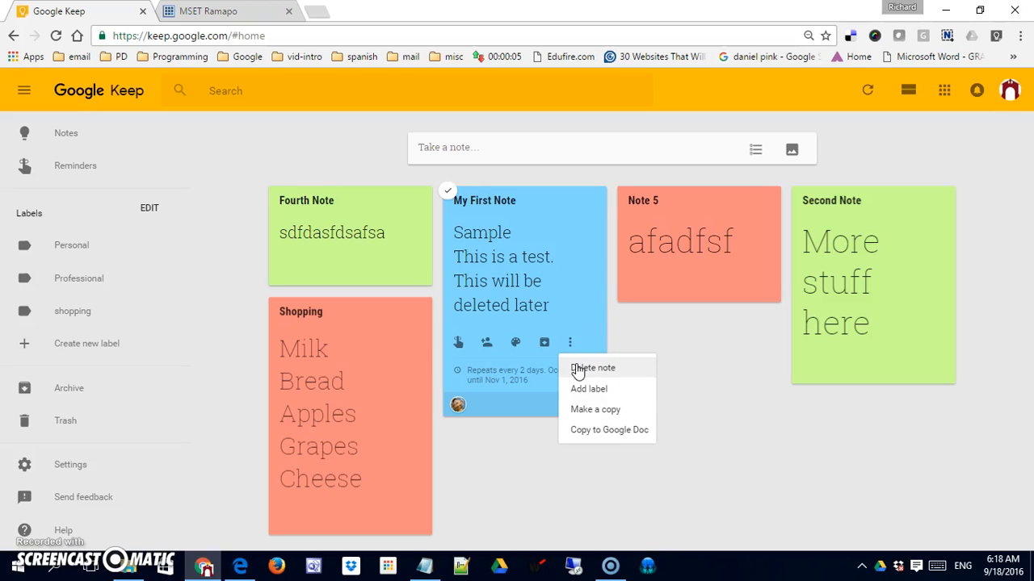
{"action": "left_click", "coordinate": [579, 396]}
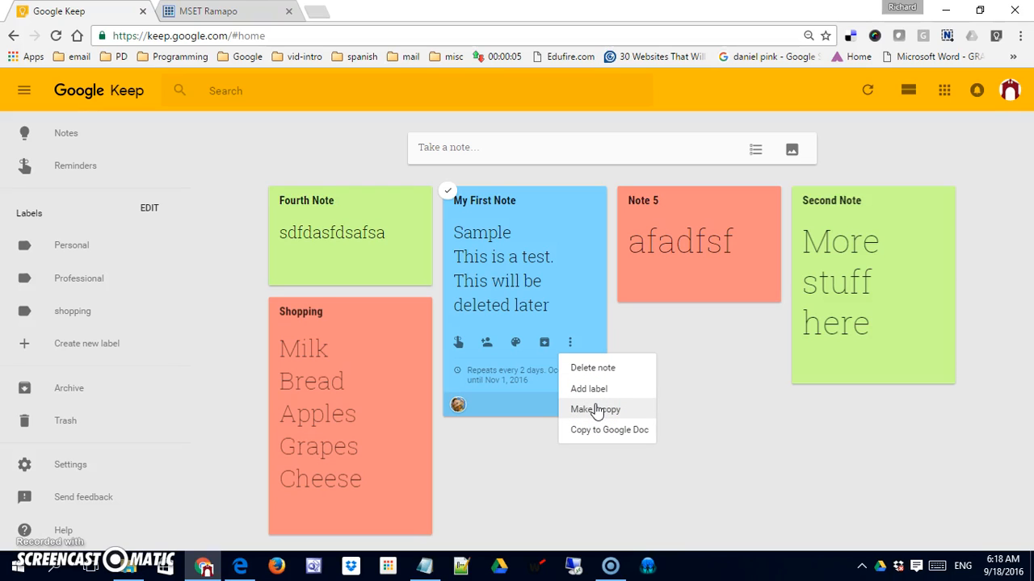
{"action": "left_click", "coordinate": [595, 410]}
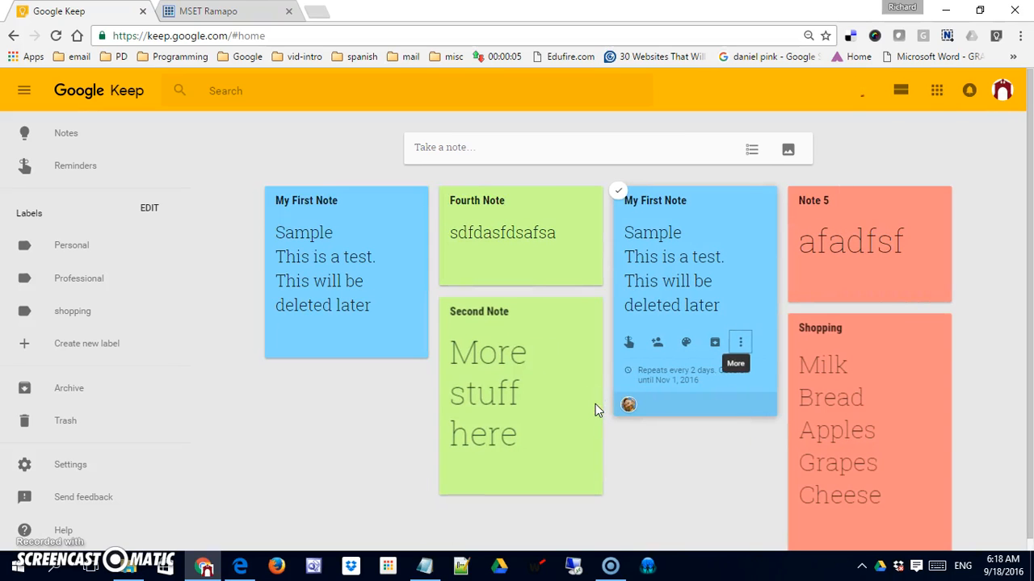
{"action": "left_click_drag", "start_coordinate": [618, 343], "coordinate": [552, 256]}
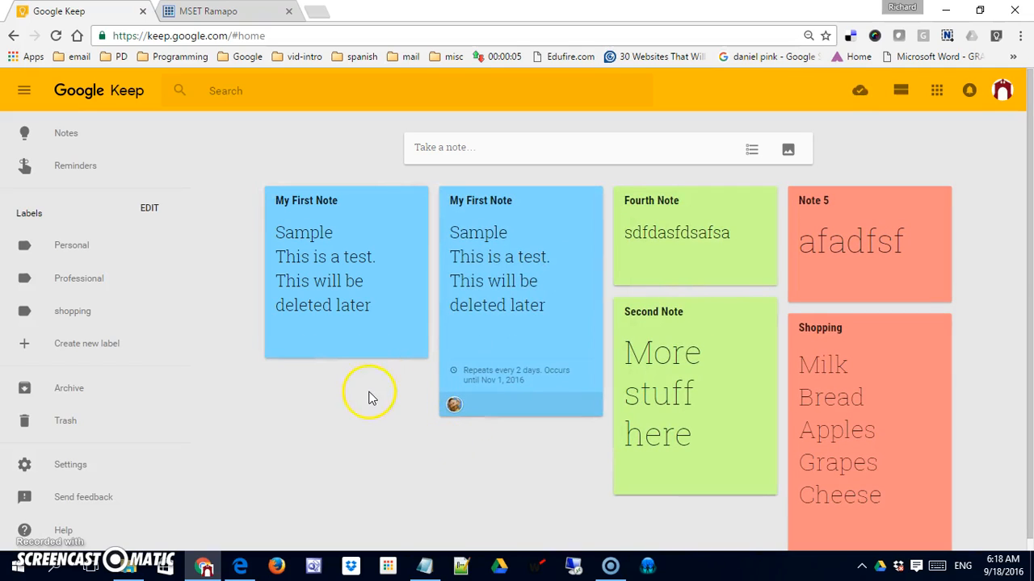
Step: Assign the Personal label to the original My First Note that carries the repeating reminder
{"action": "mouse_move", "coordinate": [533, 369]}
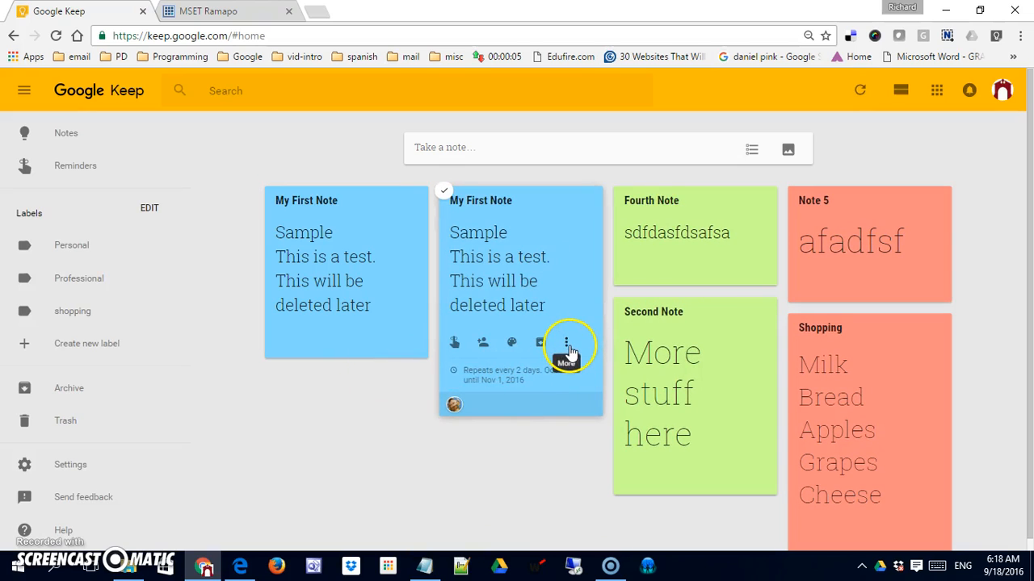
{"action": "left_click", "coordinate": [566, 346]}
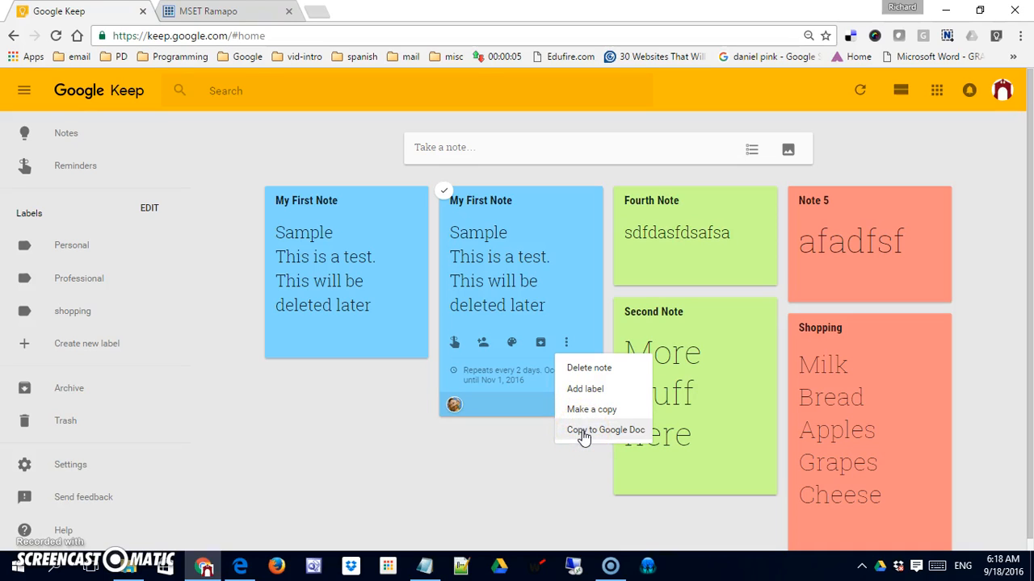
{"action": "left_click", "coordinate": [586, 390]}
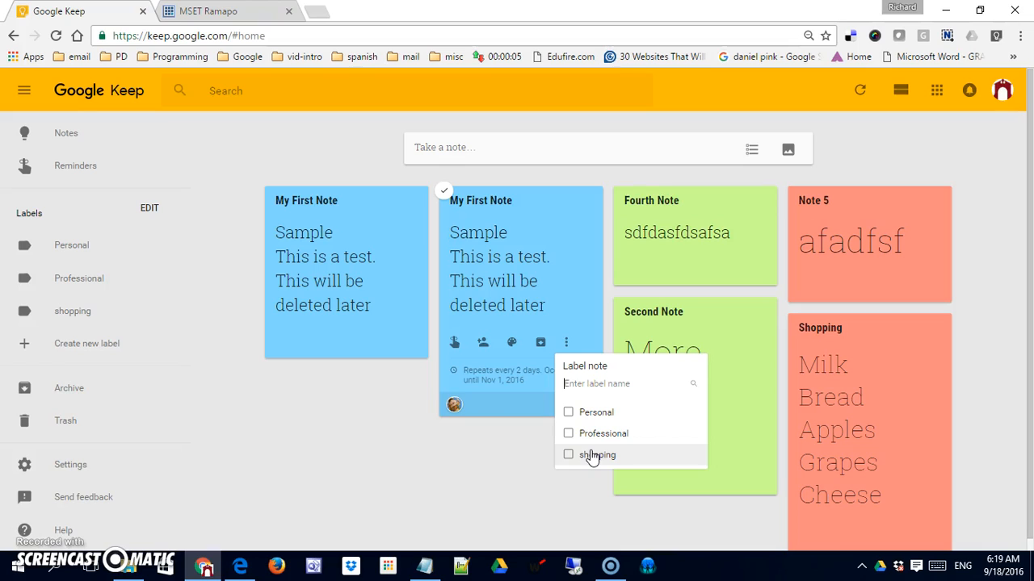
{"action": "left_click", "coordinate": [572, 414]}
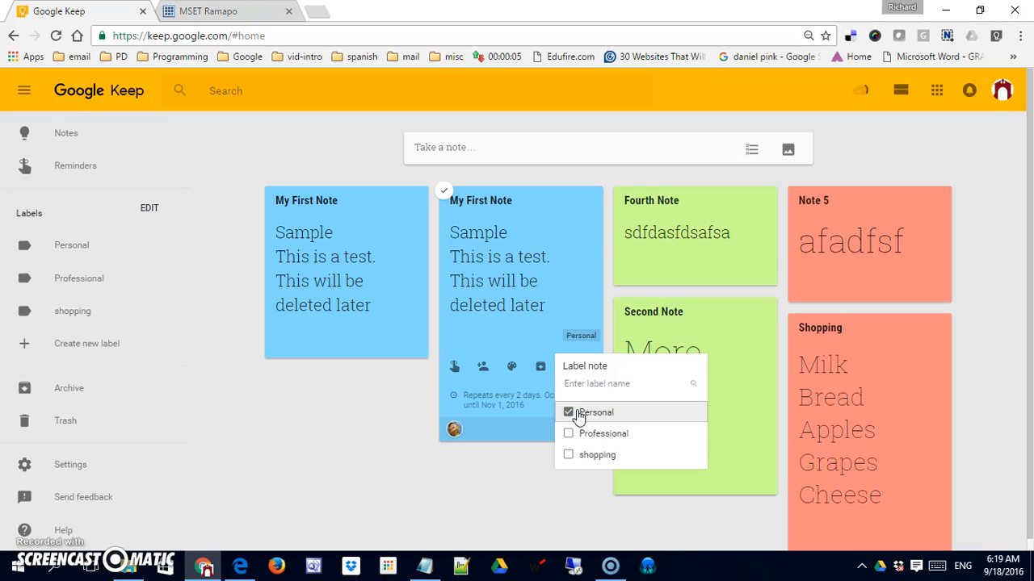
{"action": "left_click", "coordinate": [581, 457]}
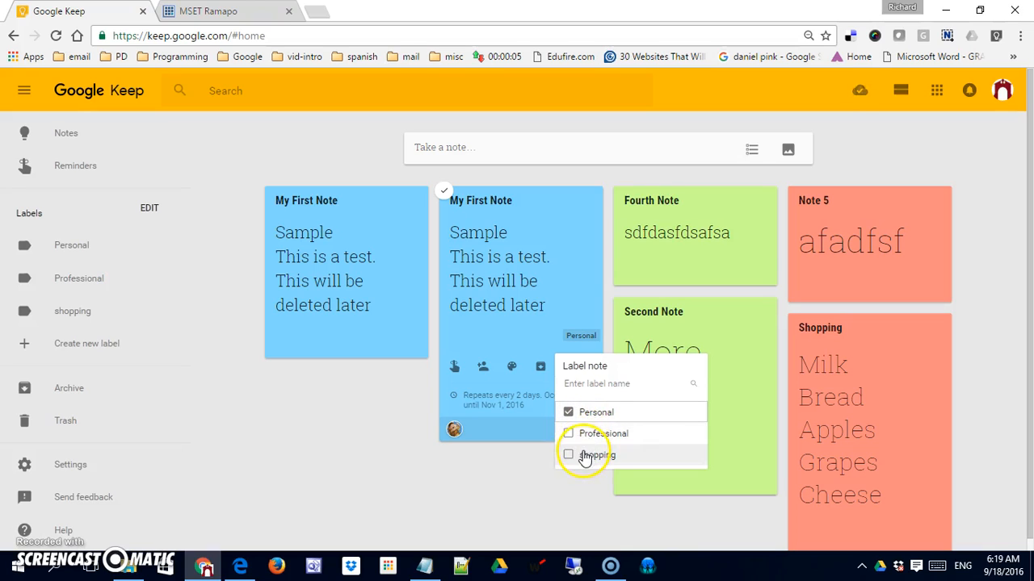
{"action": "left_click", "coordinate": [514, 496]}
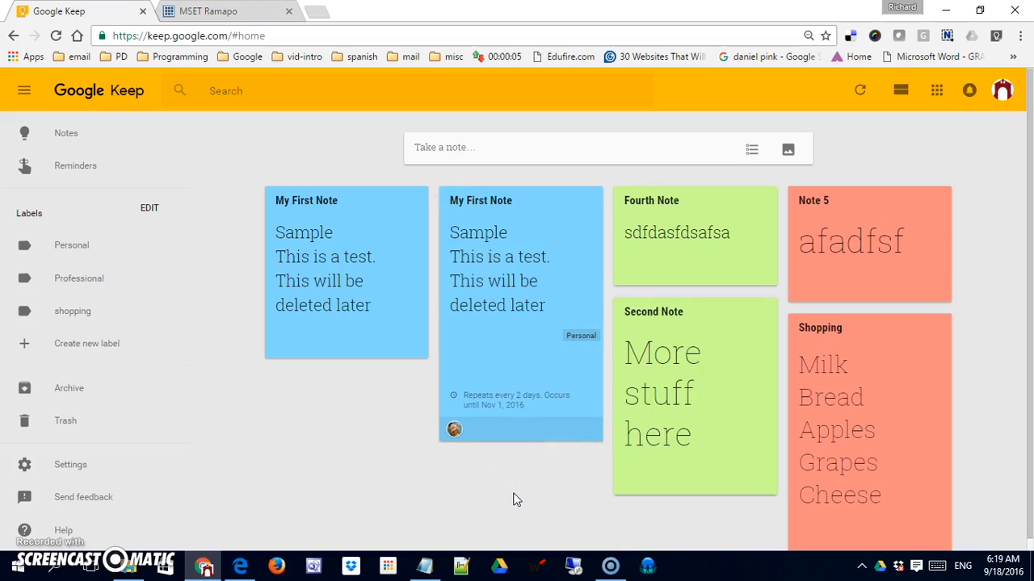
Step: Remove the repeating reminder from the original My First Note
{"action": "mouse_move", "coordinate": [579, 403]}
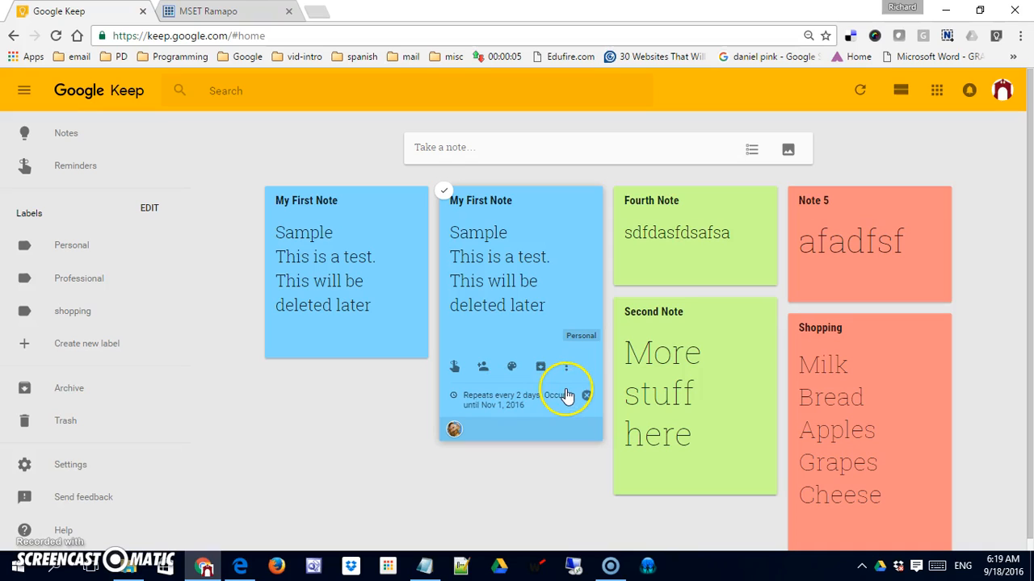
{"action": "left_click", "coordinate": [587, 398]}
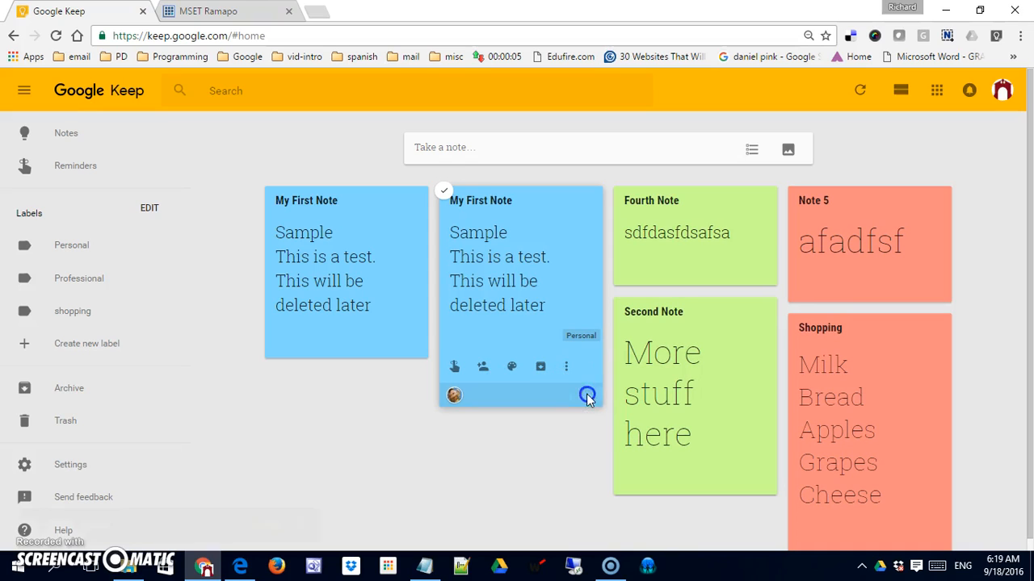
{"action": "left_click", "coordinate": [590, 399]}
{"action": "left_click", "coordinate": [522, 437]}
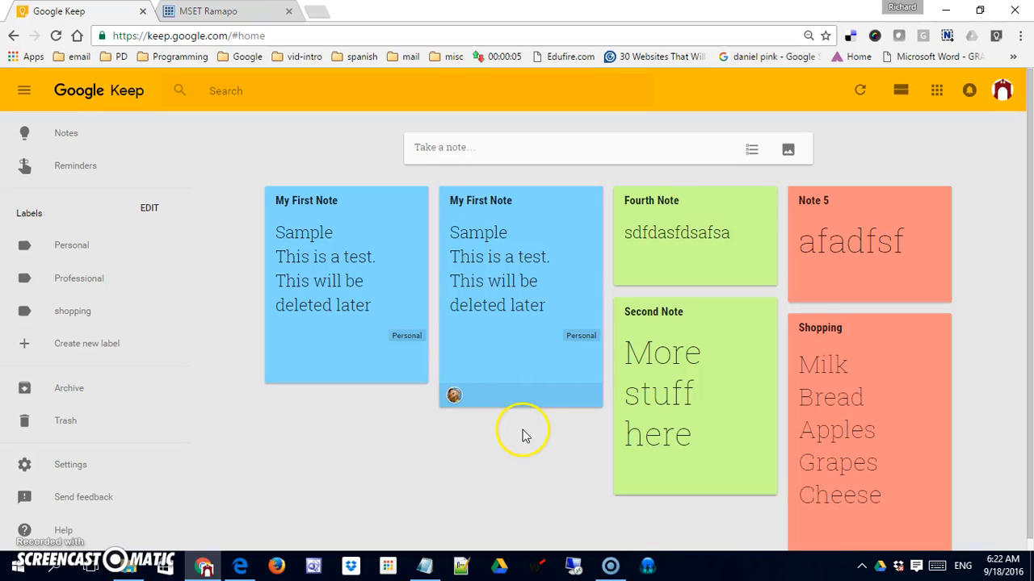
Step: Delete the unshared copy of My First Note and dismiss the notification
{"action": "mouse_move", "coordinate": [371, 294]}
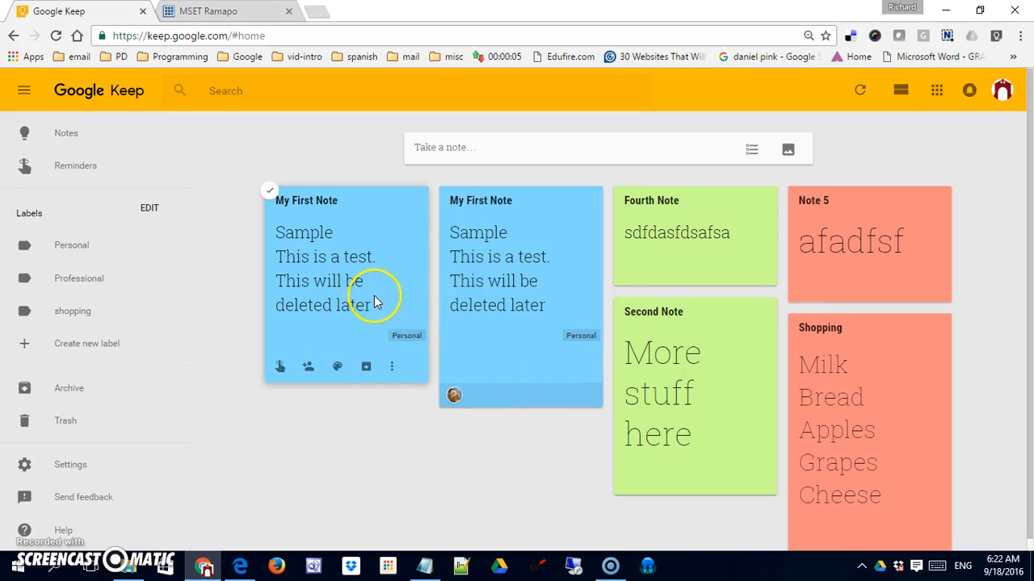
{"action": "left_click", "coordinate": [393, 370]}
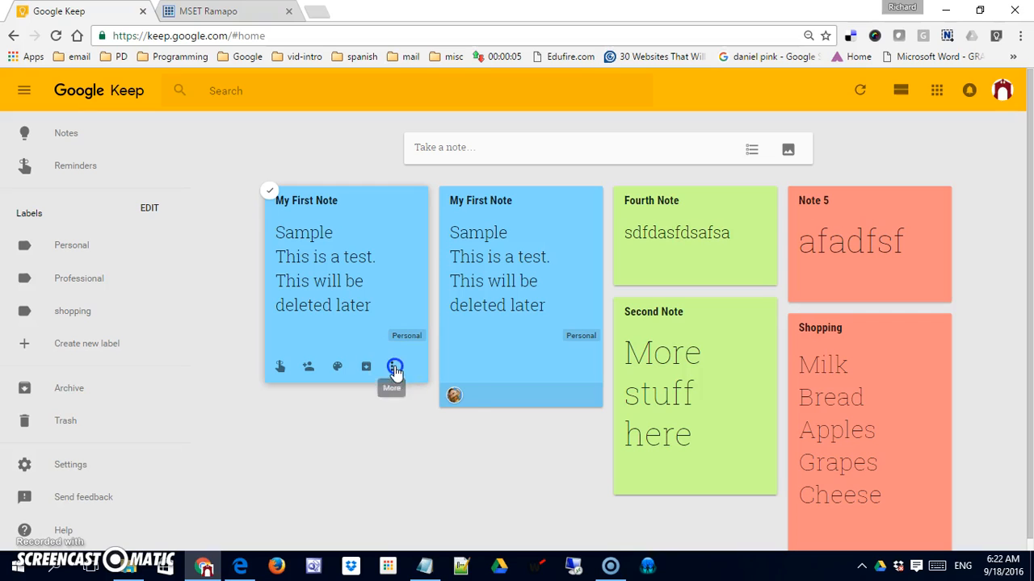
{"action": "left_click", "coordinate": [401, 392]}
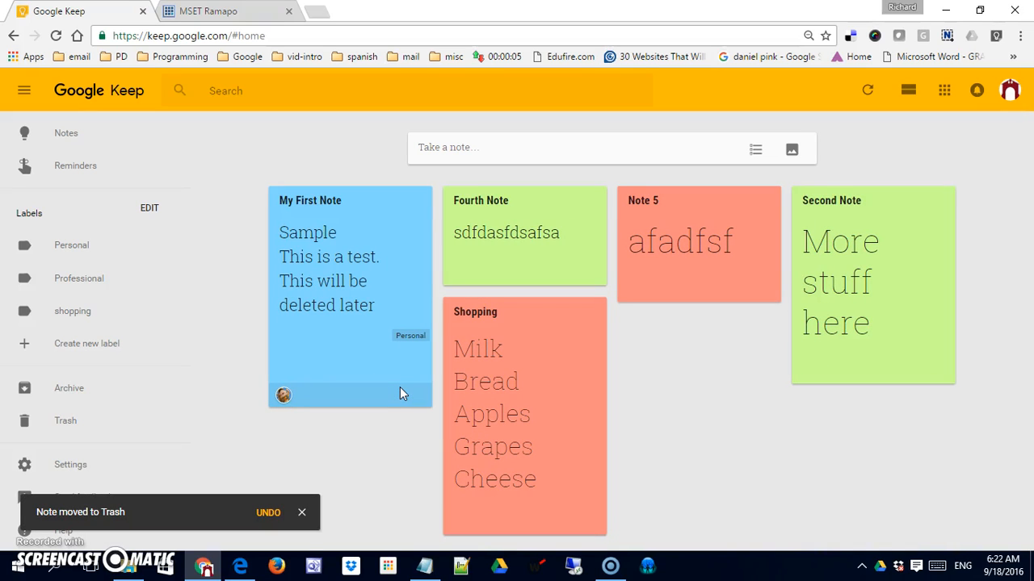
{"action": "left_click", "coordinate": [301, 512]}
{"action": "left_click", "coordinate": [301, 513]}
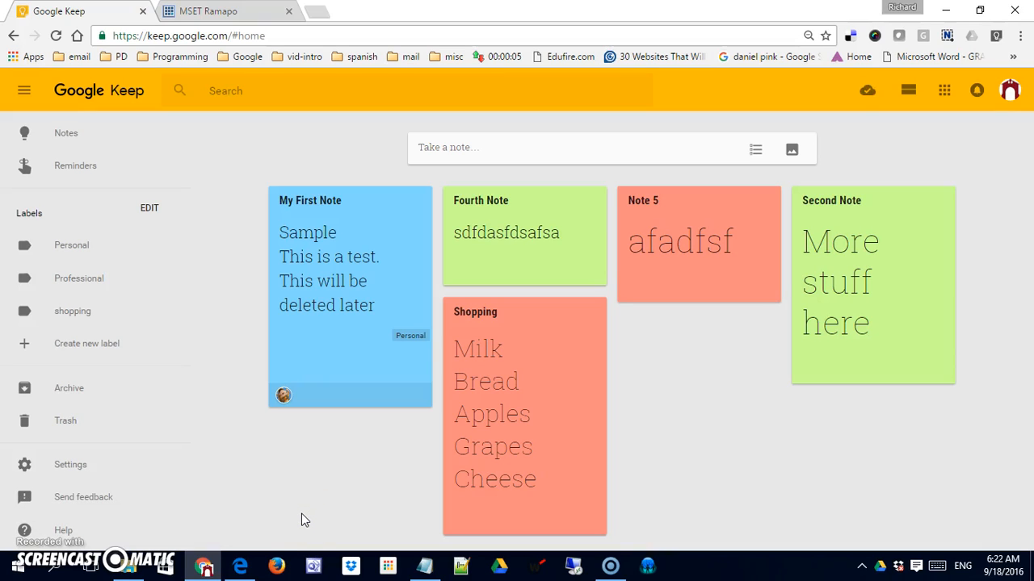
Step: Add the image stamper.jpg from the Downloads folder to My First Note and close the note
{"action": "mouse_move", "coordinate": [404, 389]}
{"action": "mouse_move", "coordinate": [358, 330]}
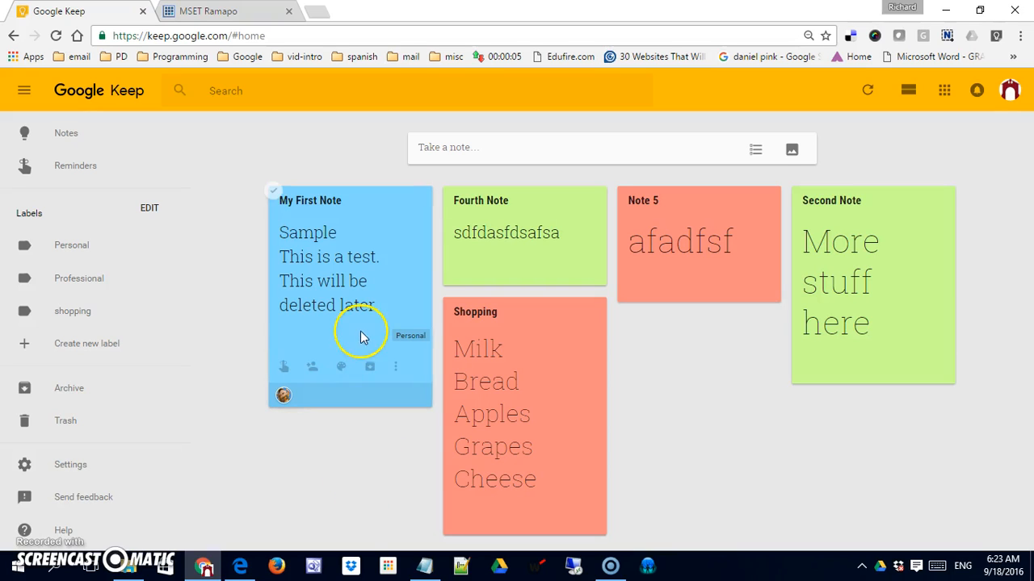
{"action": "left_click", "coordinate": [374, 281]}
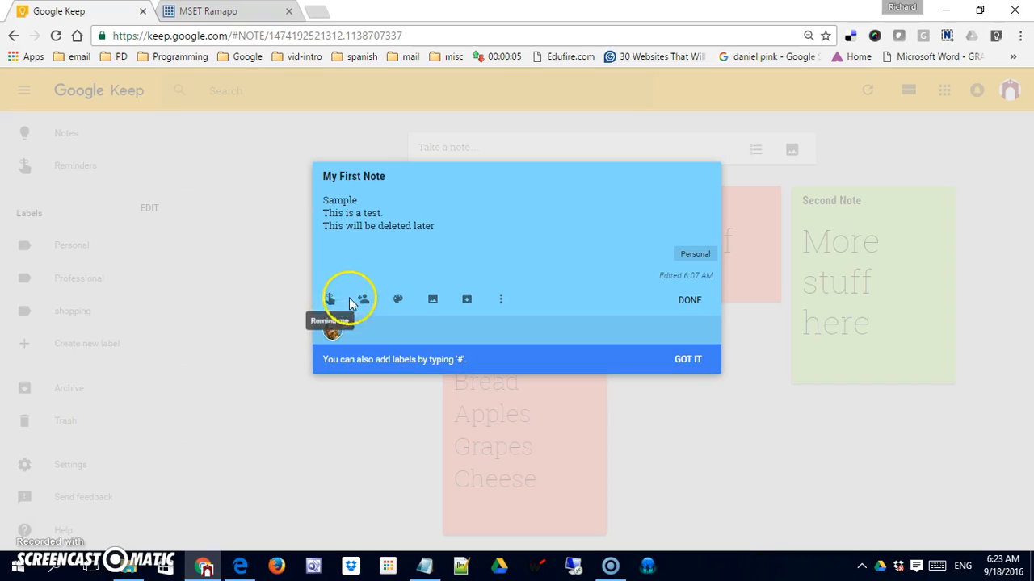
{"action": "mouse_move", "coordinate": [392, 300]}
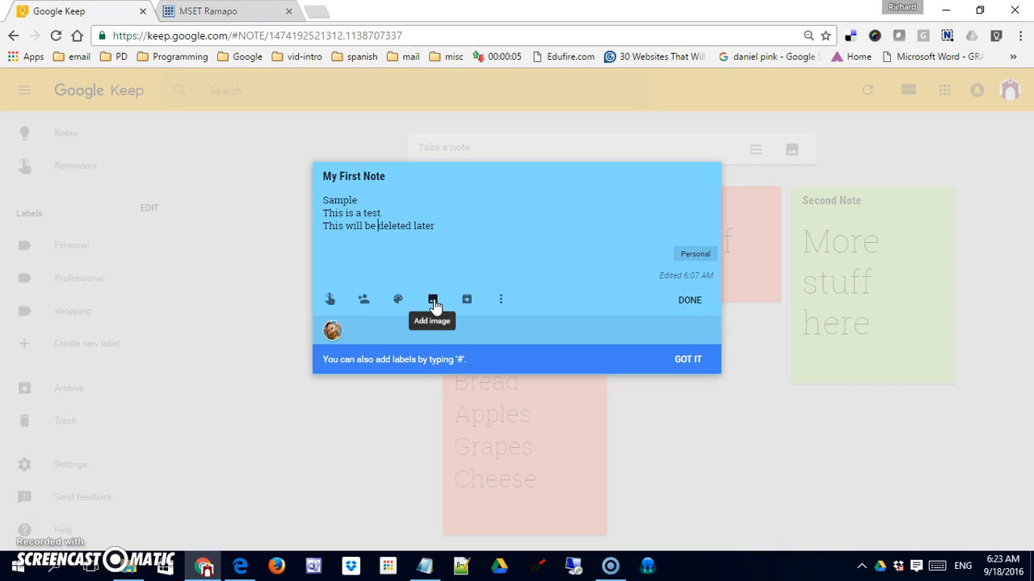
{"action": "left_click", "coordinate": [434, 301]}
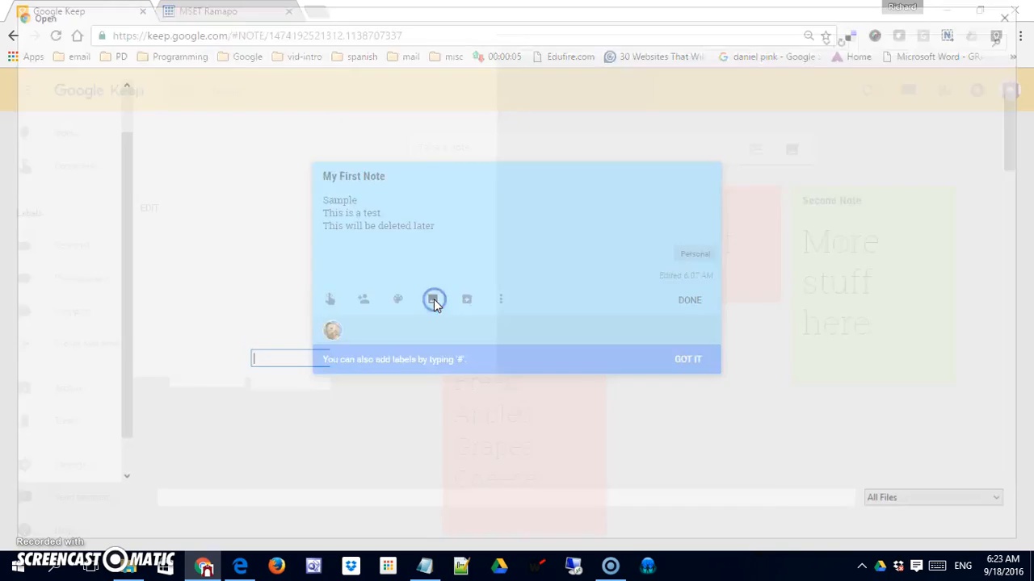
{"action": "left_click_drag", "start_coordinate": [1021, 156], "coordinate": [1022, 298]}
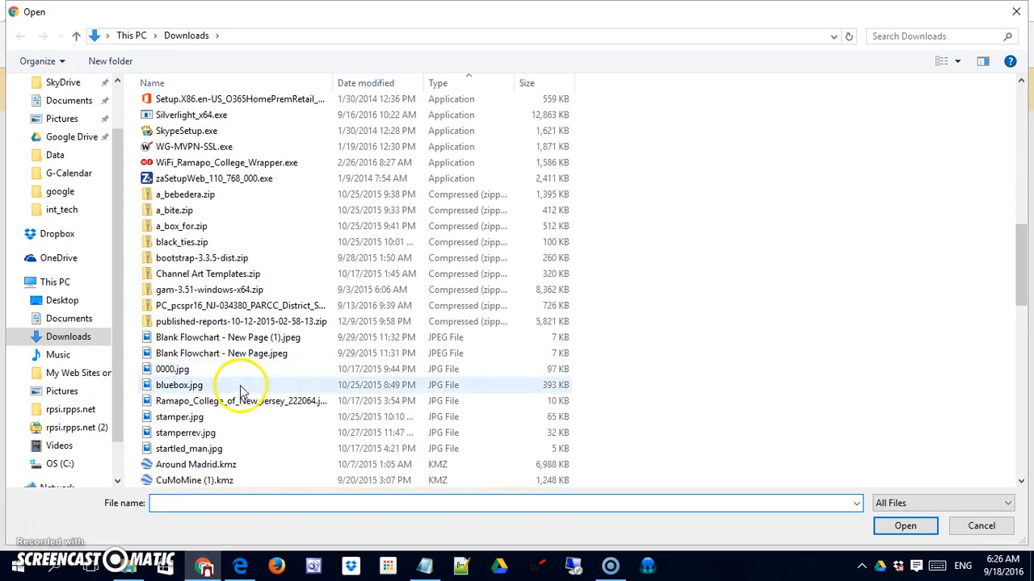
{"action": "left_click", "coordinate": [207, 417]}
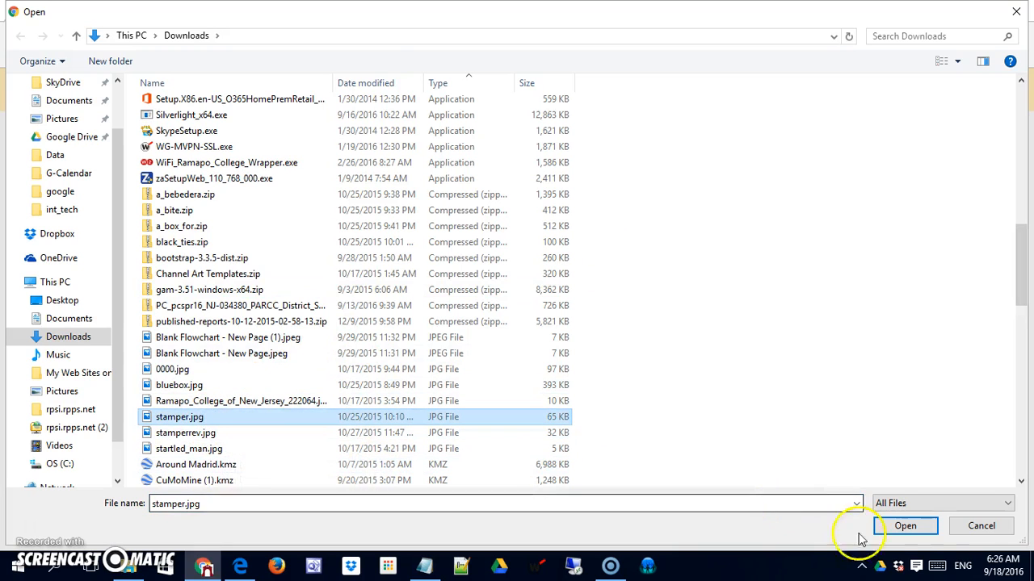
{"action": "left_click", "coordinate": [911, 525]}
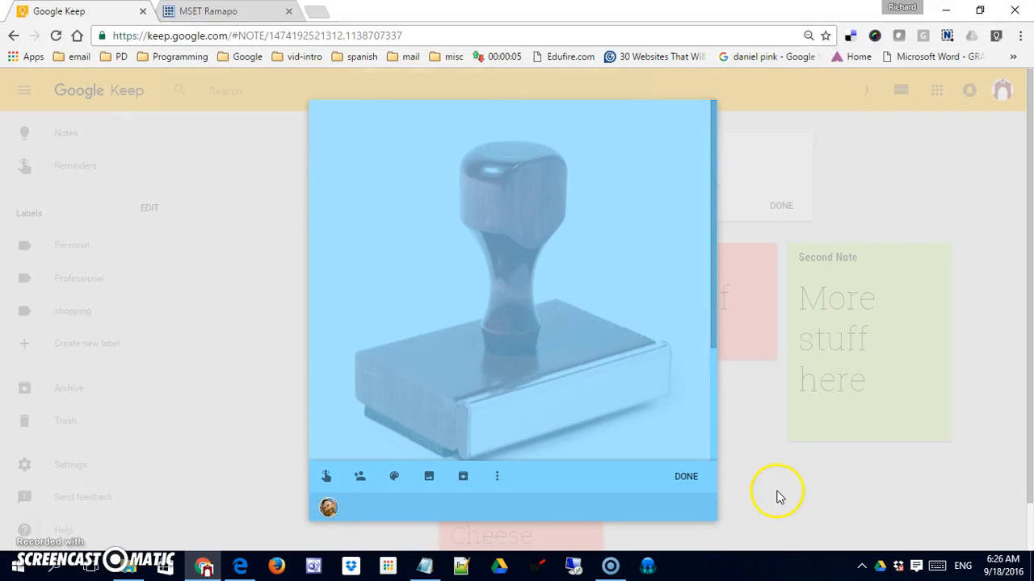
{"action": "left_click", "coordinate": [682, 485]}
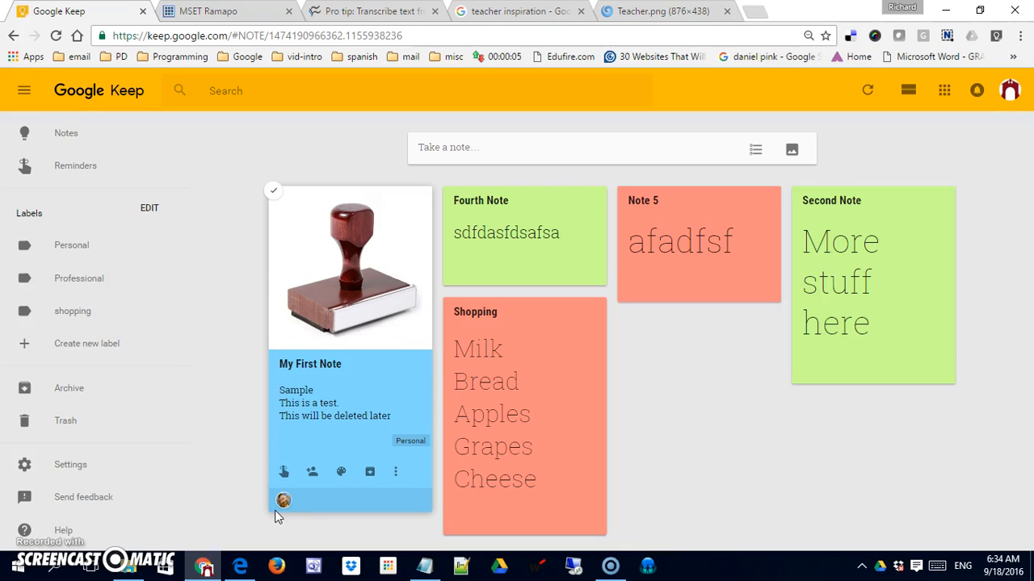
Step: Show checkboxes for the items in the Shopping note and close the note
{"action": "left_click", "coordinate": [501, 406]}
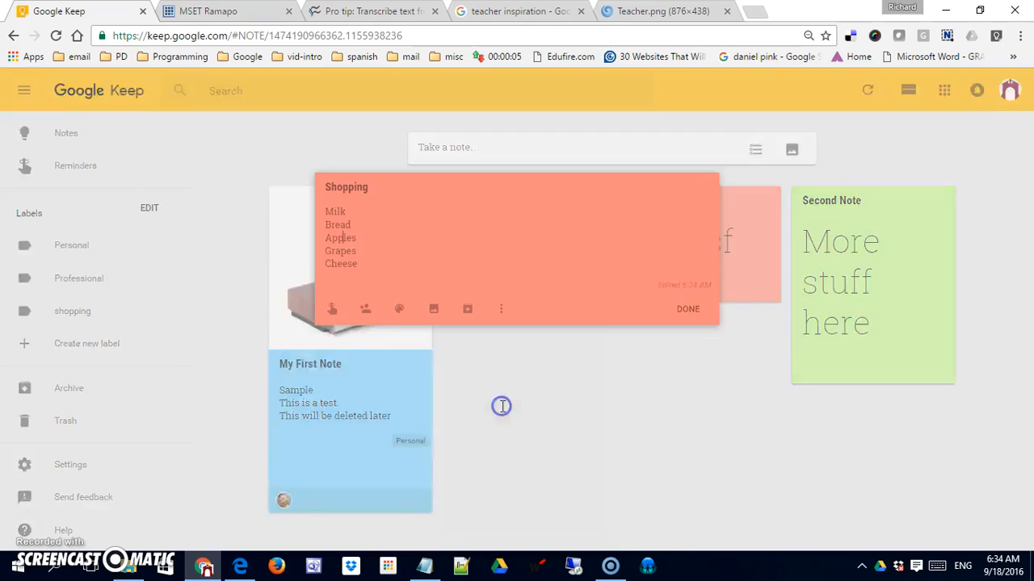
{"action": "left_click", "coordinate": [501, 307]}
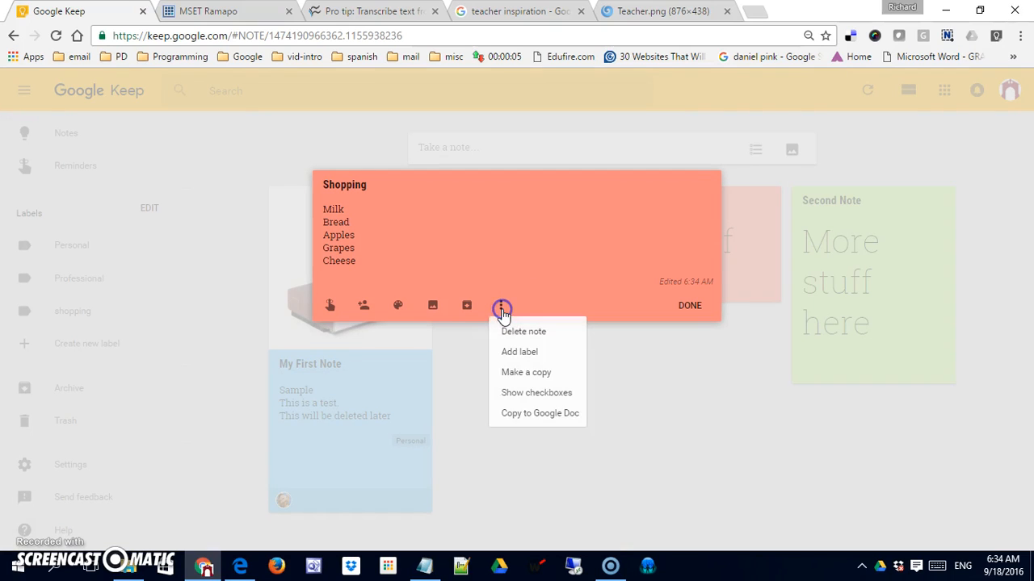
{"action": "left_click", "coordinate": [512, 396]}
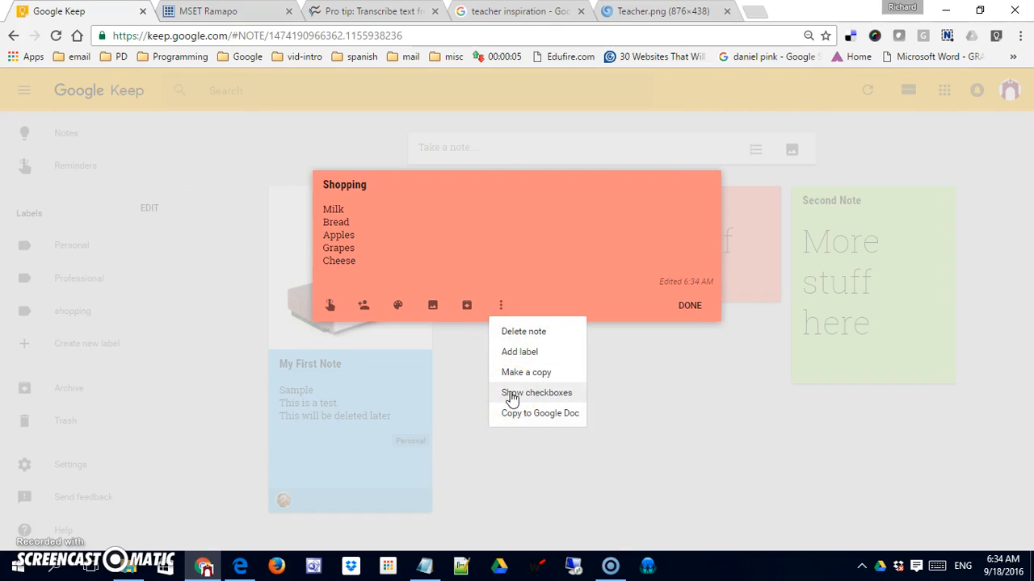
{"action": "left_click", "coordinate": [512, 396]}
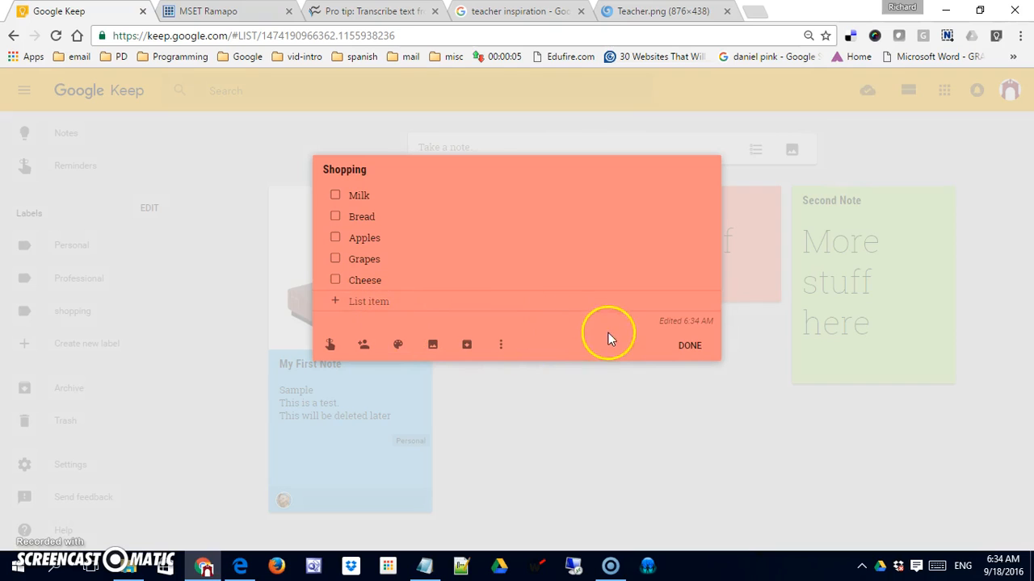
{"action": "left_click", "coordinate": [685, 342]}
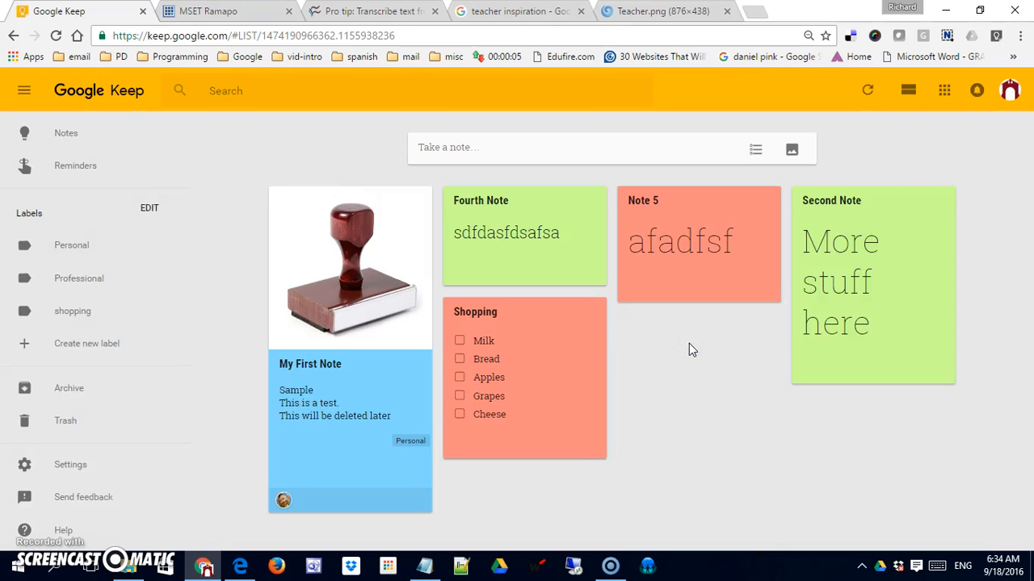
Step: Move the Shopping note to the first position and check off Cheese, Grapes, Apples, Bread and Milk
{"action": "left_click_drag", "start_coordinate": [565, 415], "coordinate": [383, 272]}
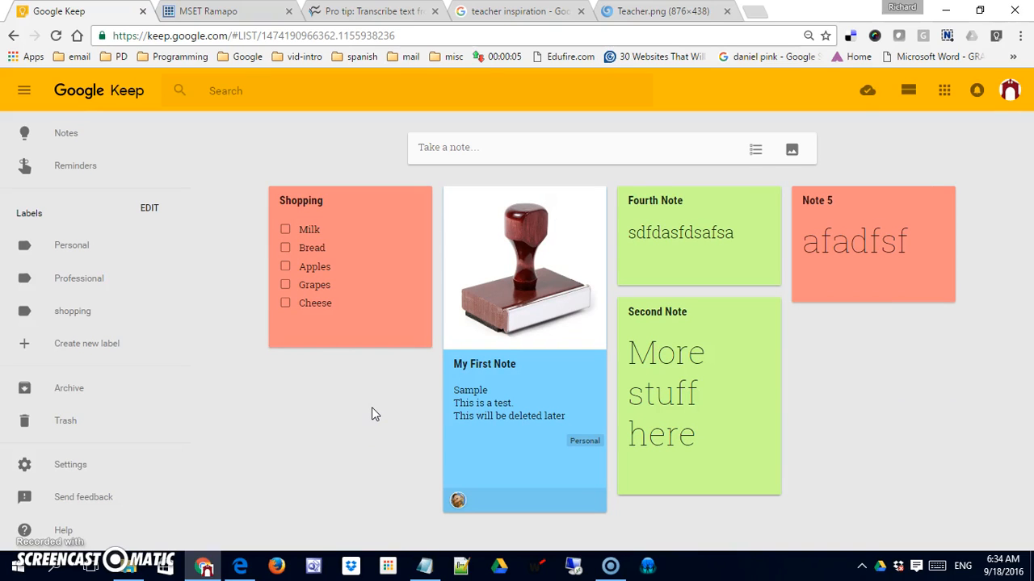
{"action": "mouse_move", "coordinate": [299, 338]}
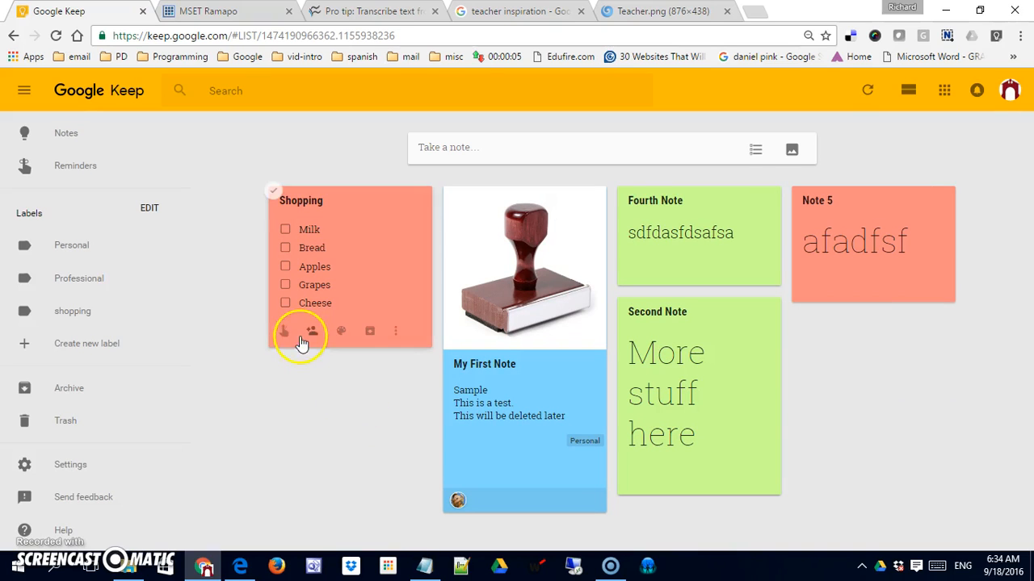
{"action": "left_click", "coordinate": [285, 305]}
{"action": "left_click", "coordinate": [285, 287]}
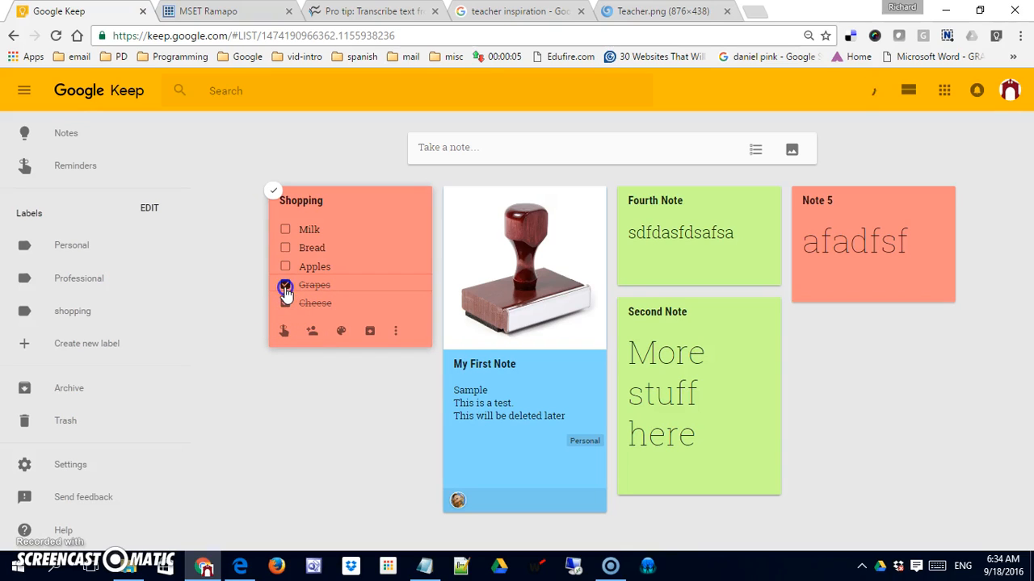
{"action": "left_click", "coordinate": [286, 267]}
{"action": "left_click", "coordinate": [285, 248]}
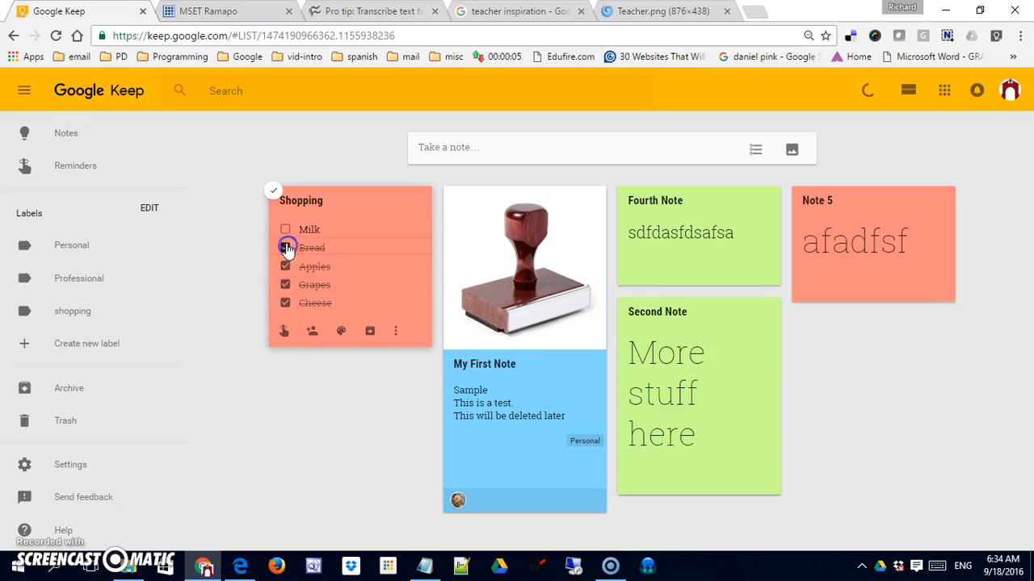
{"action": "left_click", "coordinate": [286, 231]}
{"action": "left_click", "coordinate": [325, 385]}
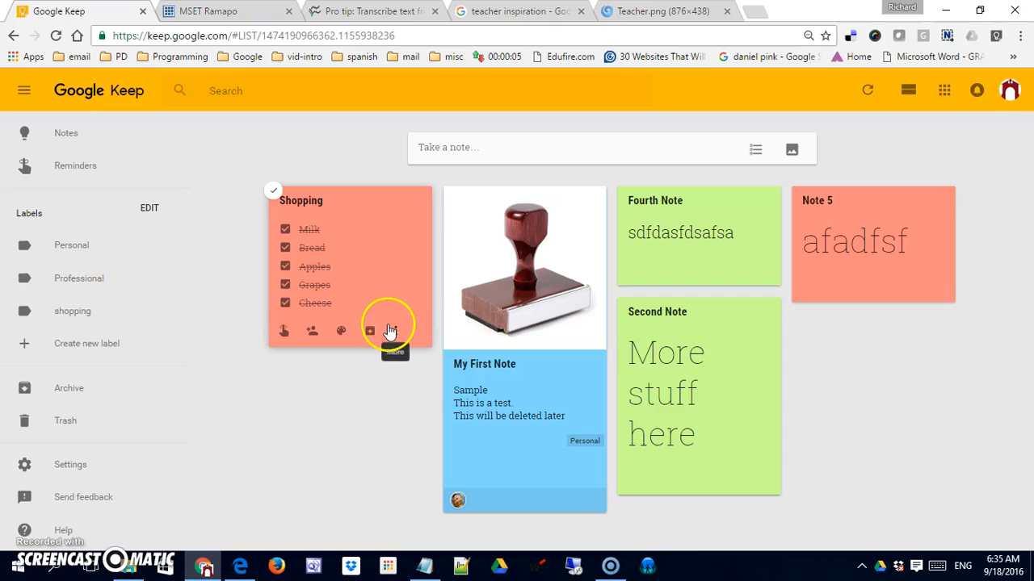
Step: Archive the completed Shopping note
{"action": "left_click", "coordinate": [396, 332]}
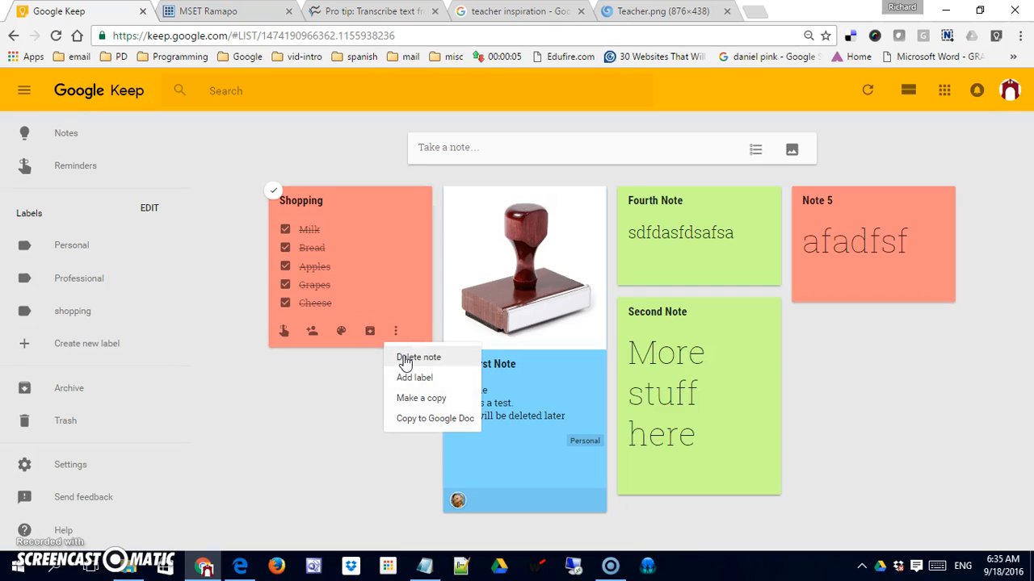
{"action": "left_click", "coordinate": [338, 382]}
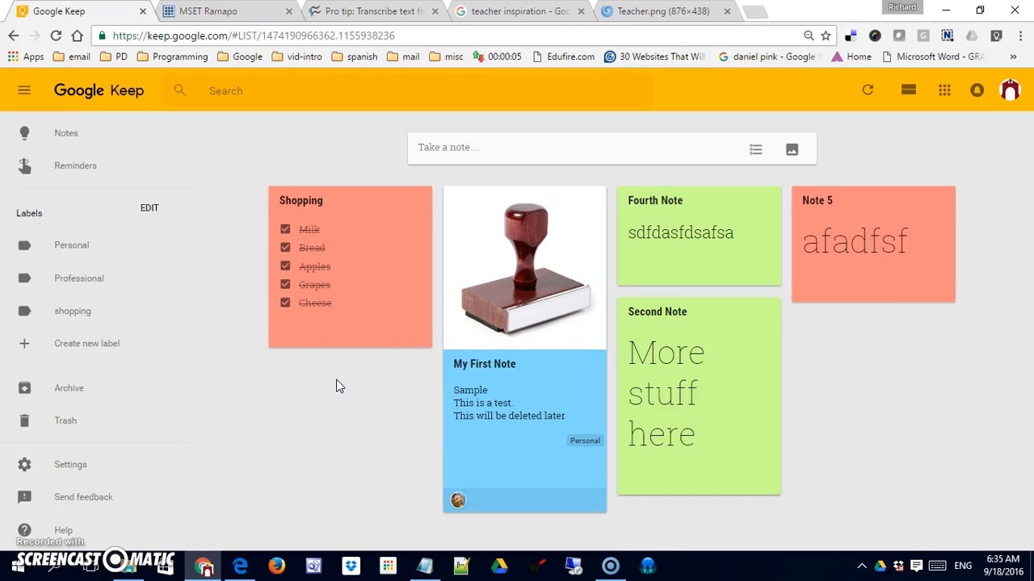
{"action": "mouse_move", "coordinate": [360, 306]}
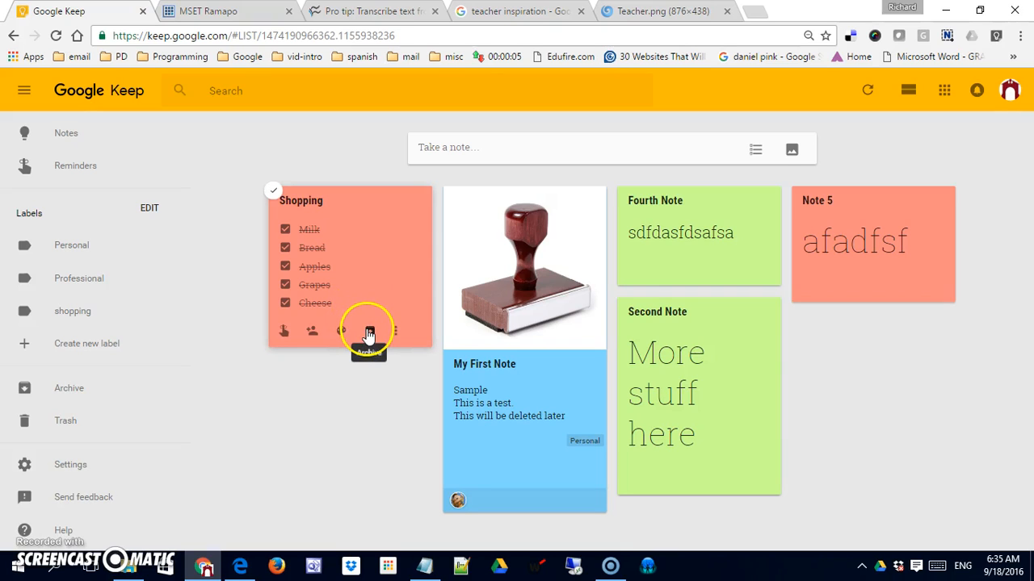
{"action": "left_click", "coordinate": [369, 333]}
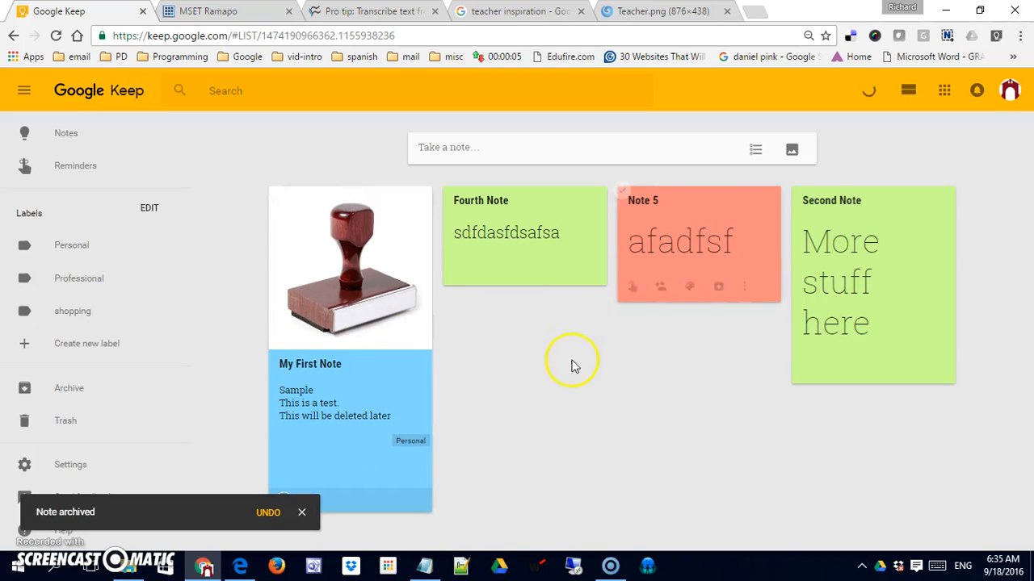
{"action": "mouse_move", "coordinate": [658, 307]}
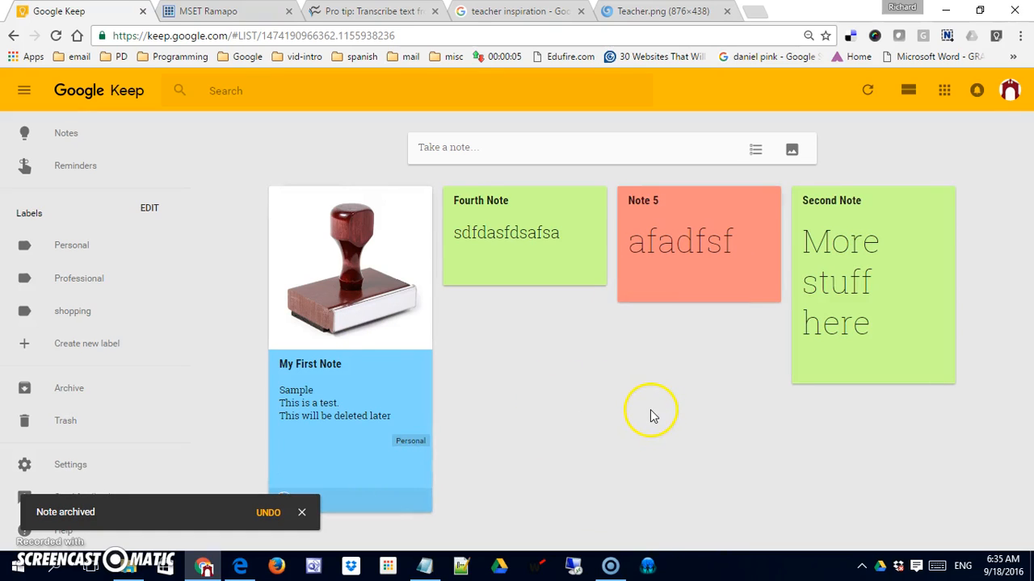
Step: View the archived notes and return to the main notes
{"action": "left_click", "coordinate": [59, 396]}
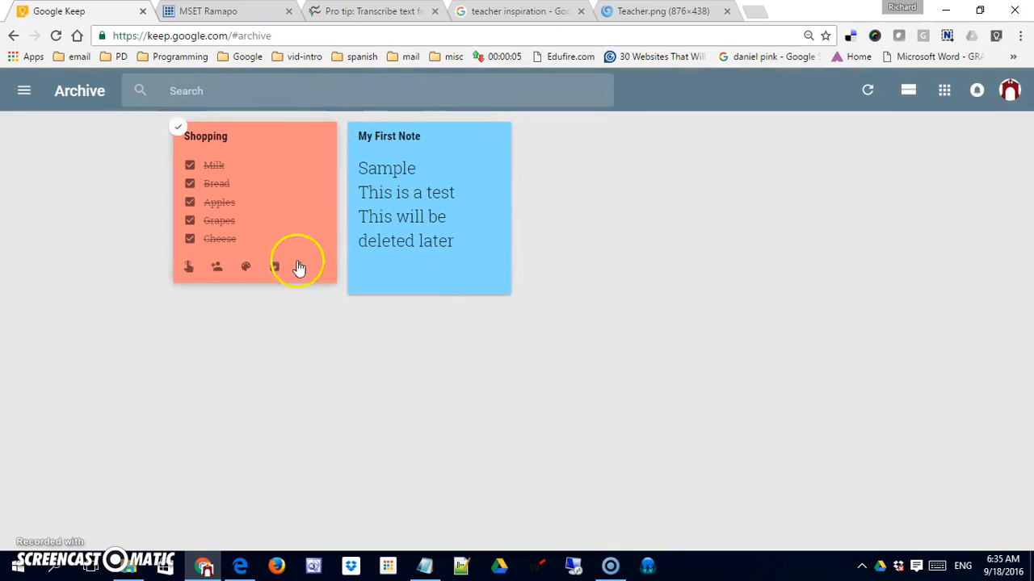
{"action": "left_click", "coordinate": [24, 90]}
{"action": "left_click", "coordinate": [84, 141]}
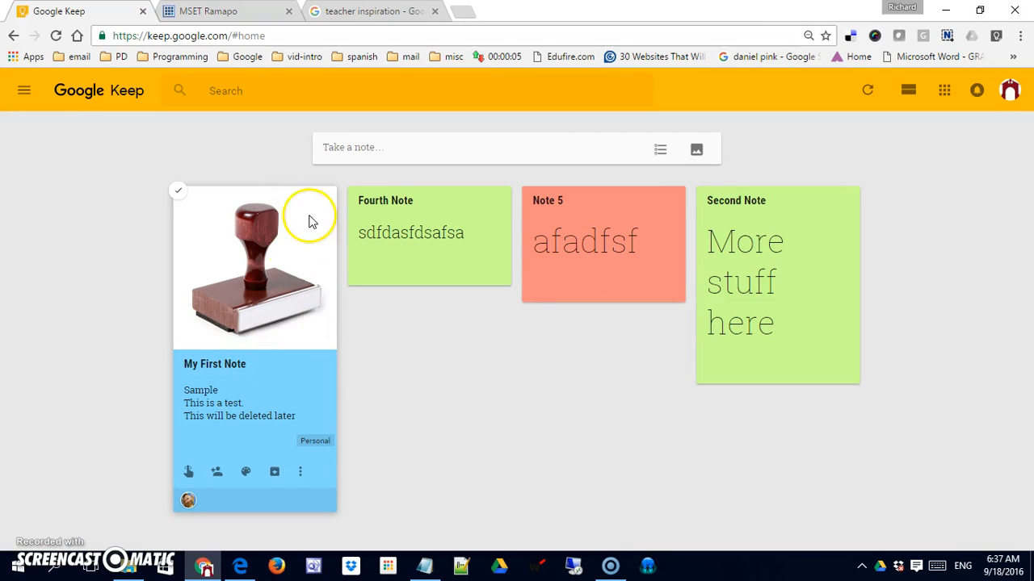
Step: From the teacher inspiration image results, open the web page of the purple "A good teacher can inspire hope" quote and find the image on it
{"action": "left_click", "coordinate": [356, 16]}
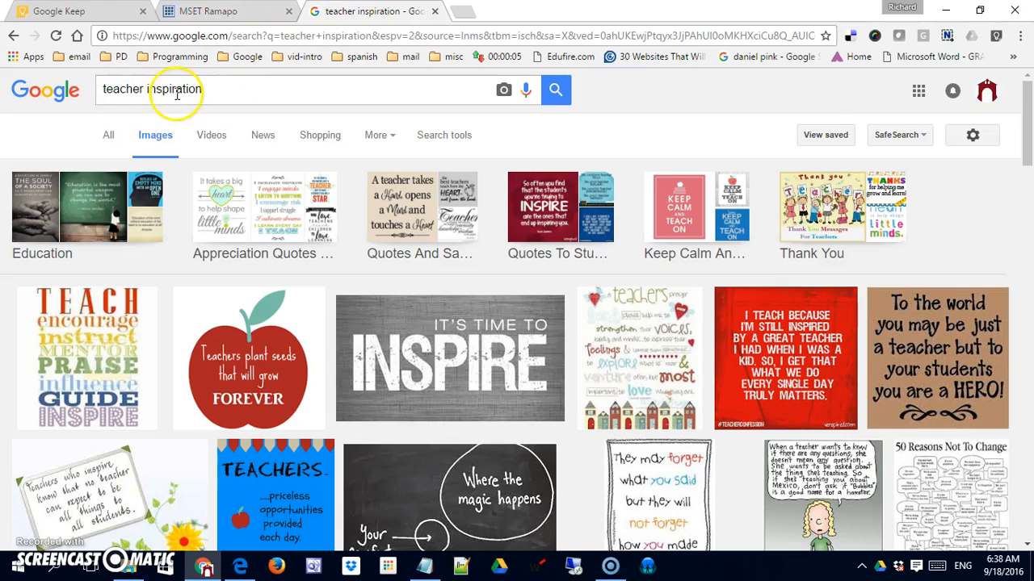
{"action": "scroll", "coordinate": [476, 279], "scroll_direction": "down", "scroll_amount": 4}
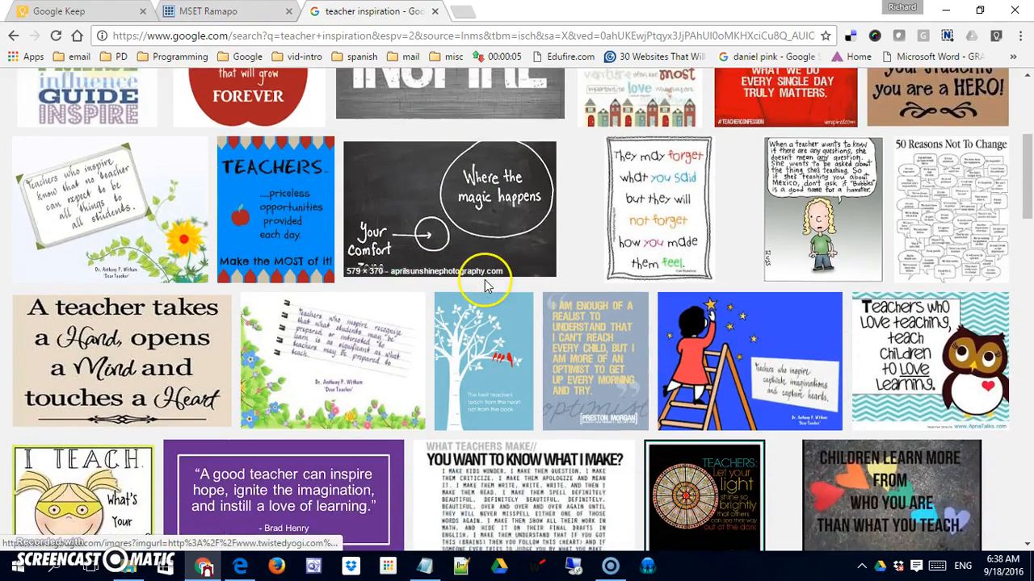
{"action": "scroll", "coordinate": [485, 282], "scroll_direction": "down", "scroll_amount": 2}
{"action": "left_click", "coordinate": [311, 345]}
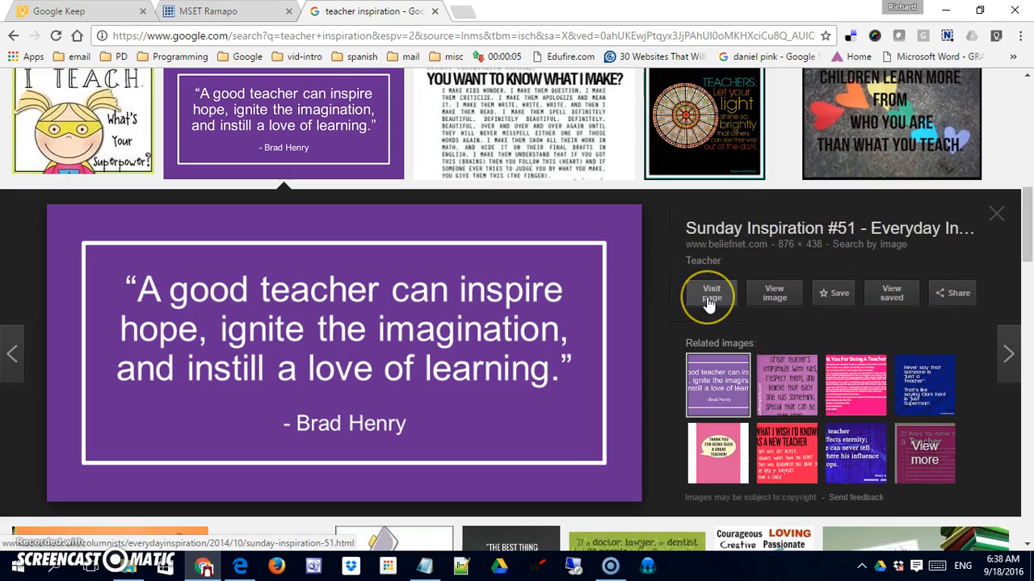
{"action": "left_click", "coordinate": [791, 296]}
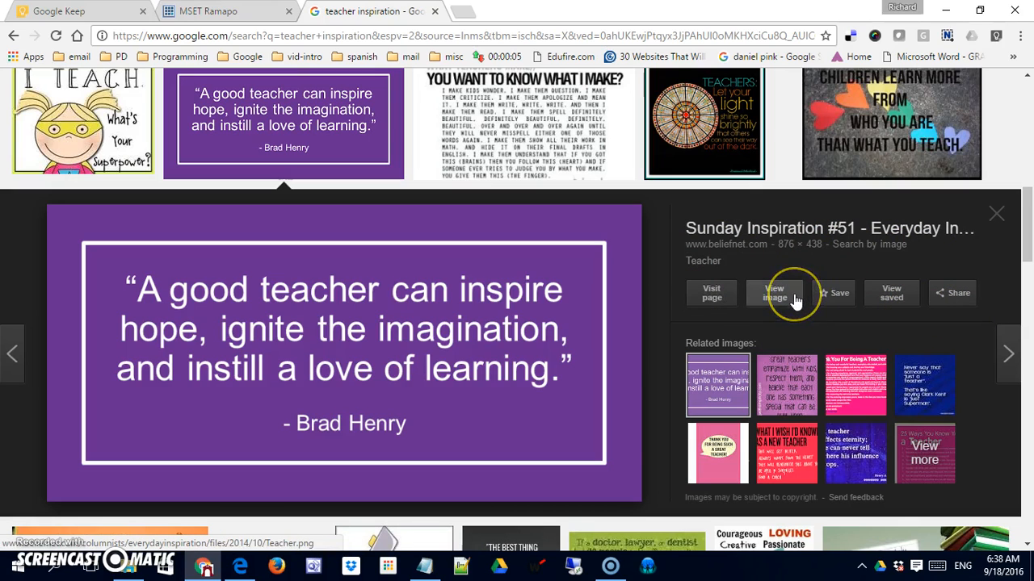
{"action": "left_click", "coordinate": [712, 291]}
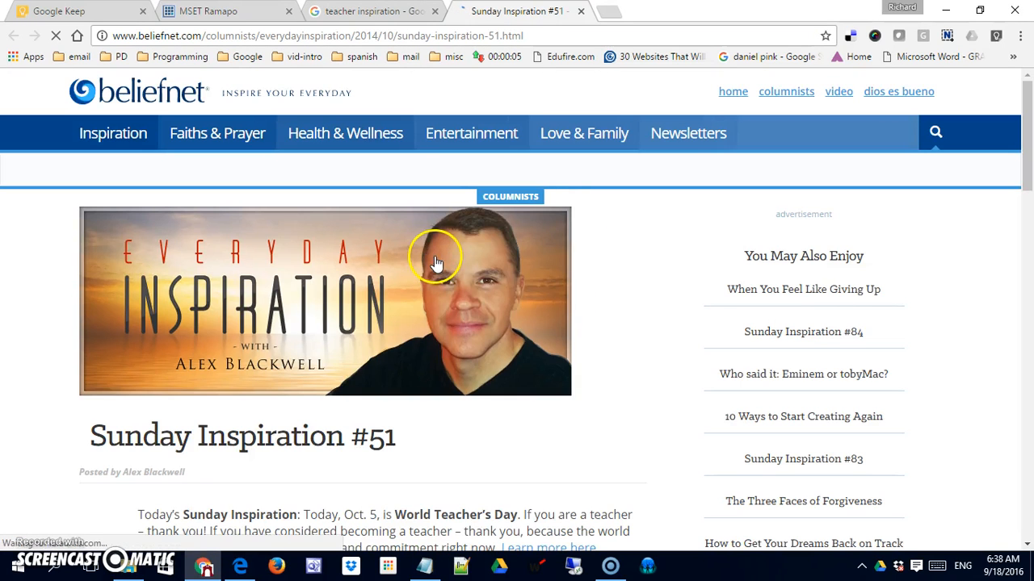
{"action": "scroll", "coordinate": [571, 359], "scroll_direction": "down", "scroll_amount": 10}
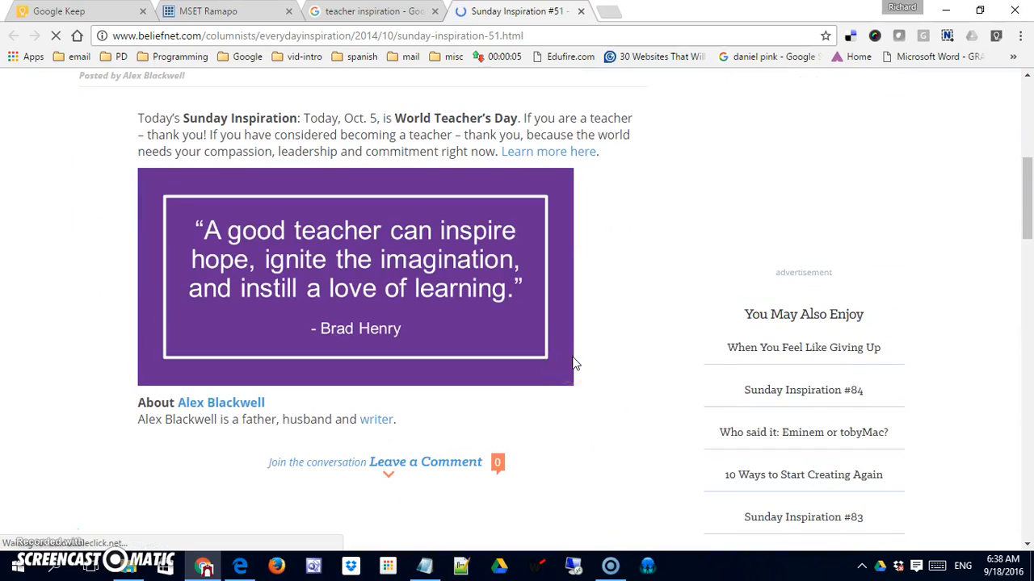
{"action": "scroll", "coordinate": [574, 364], "scroll_direction": "up", "scroll_amount": 3}
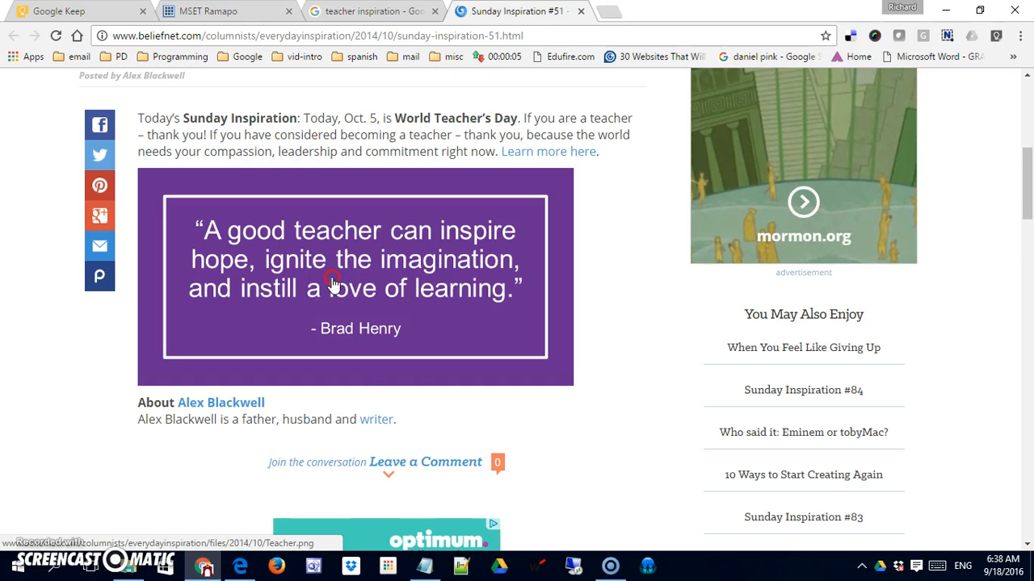
Step: Save the quote image to Keep with the Google Keep Chrome Extension and add the note text "Nice Quote"
{"action": "right_click", "coordinate": [332, 284]}
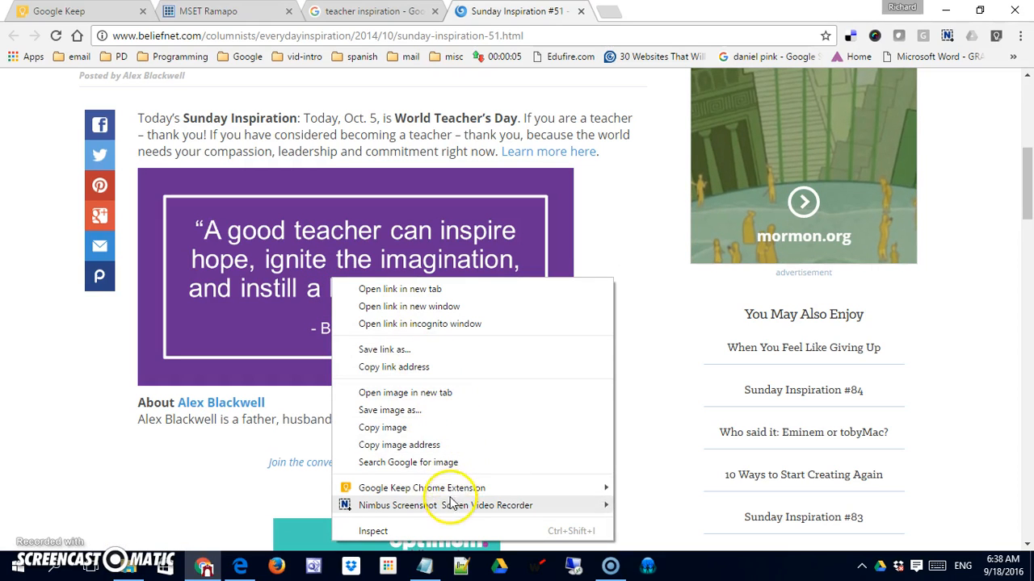
{"action": "mouse_move", "coordinate": [442, 506]}
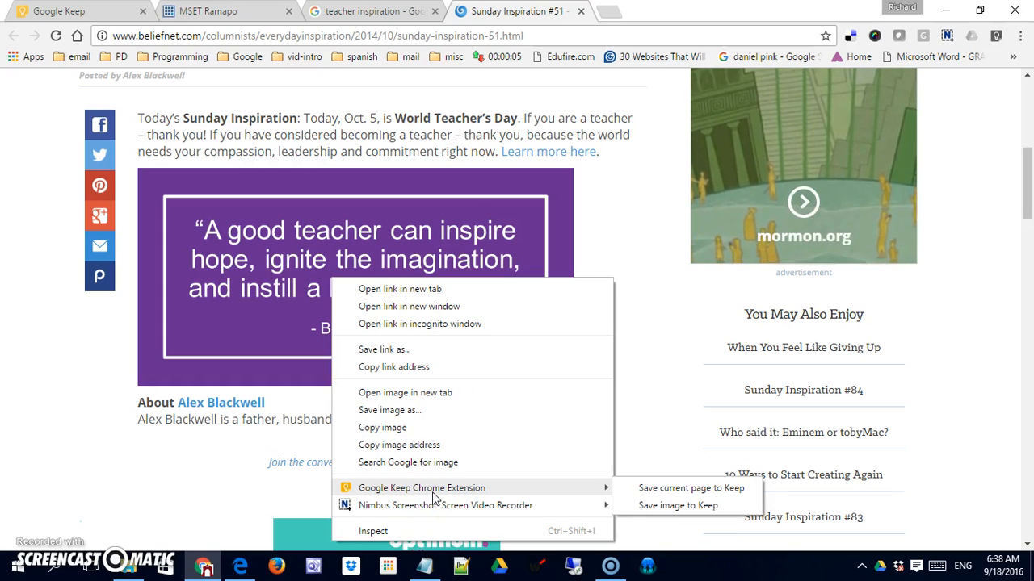
{"action": "left_click", "coordinate": [655, 514]}
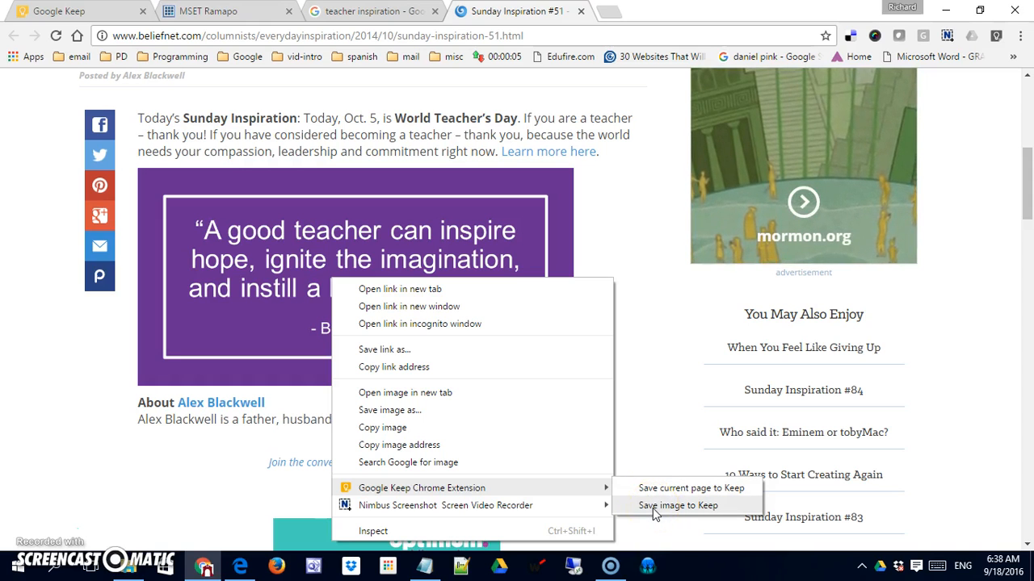
{"action": "left_click", "coordinate": [653, 509]}
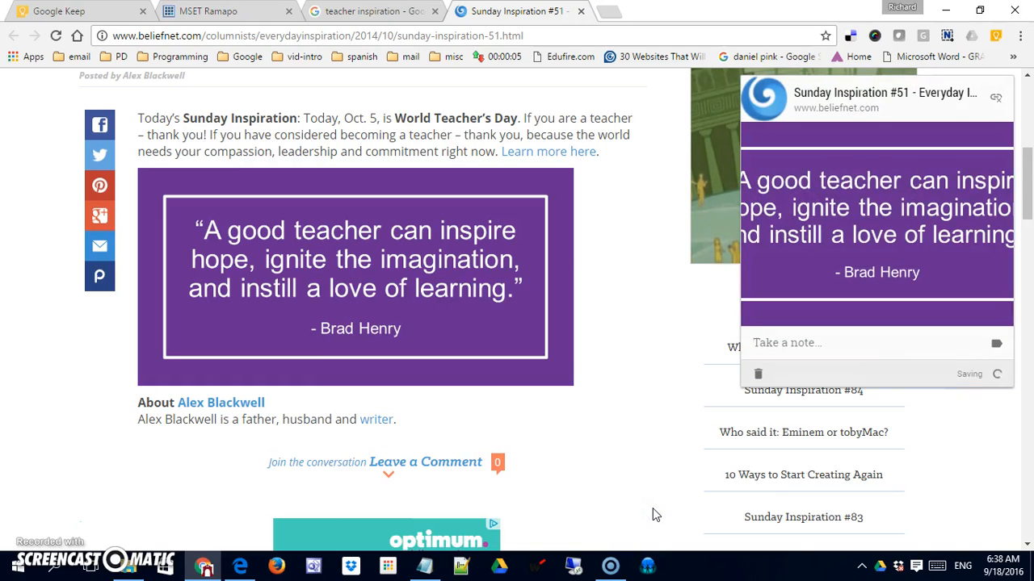
{"action": "left_click", "coordinate": [781, 342]}
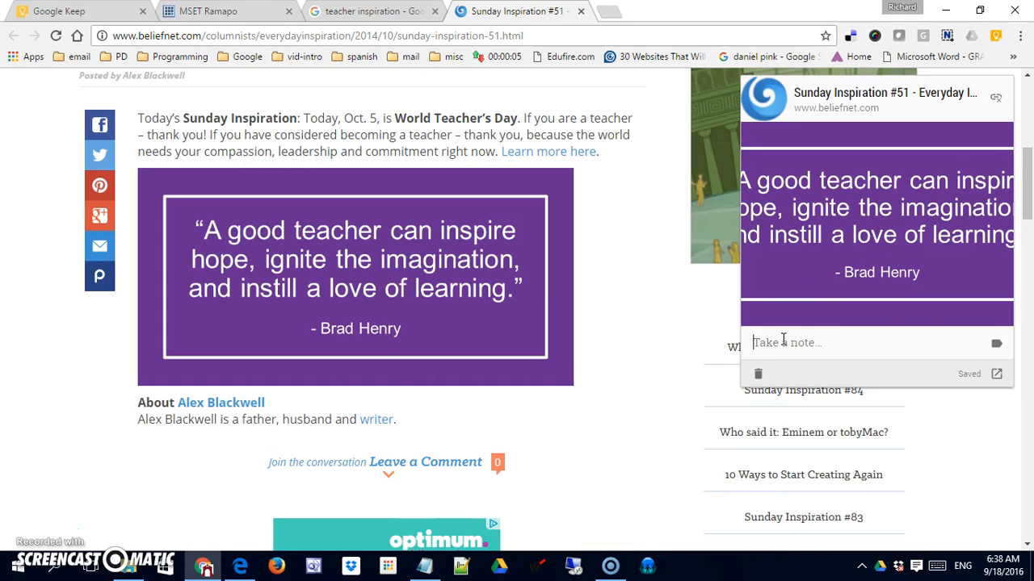
{"action": "type", "text": "Nice Quote"}
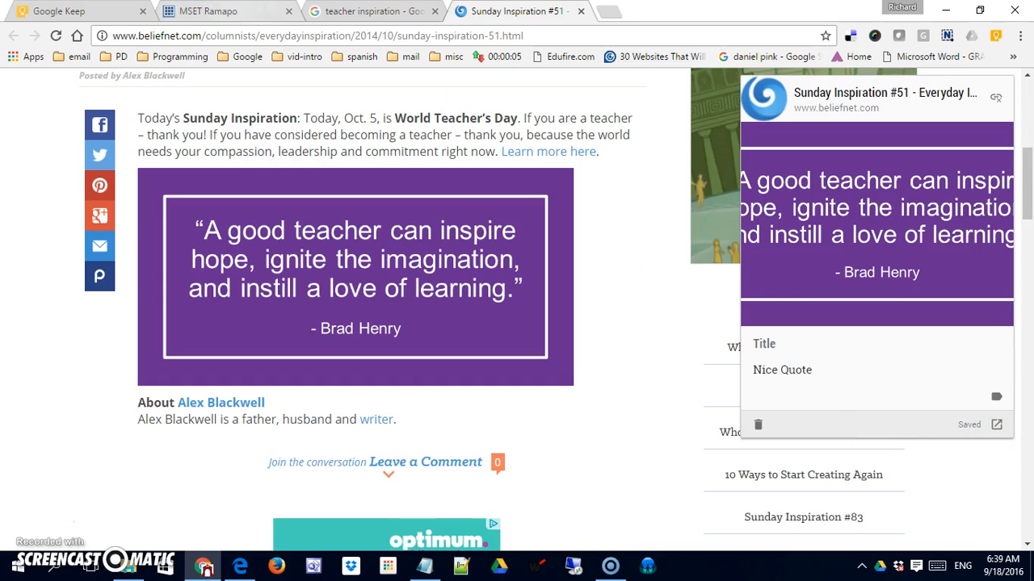
Step: Switch back to Google Keep, grab the image text into the saved quote note and close the note
{"action": "left_click", "coordinate": [95, 13]}
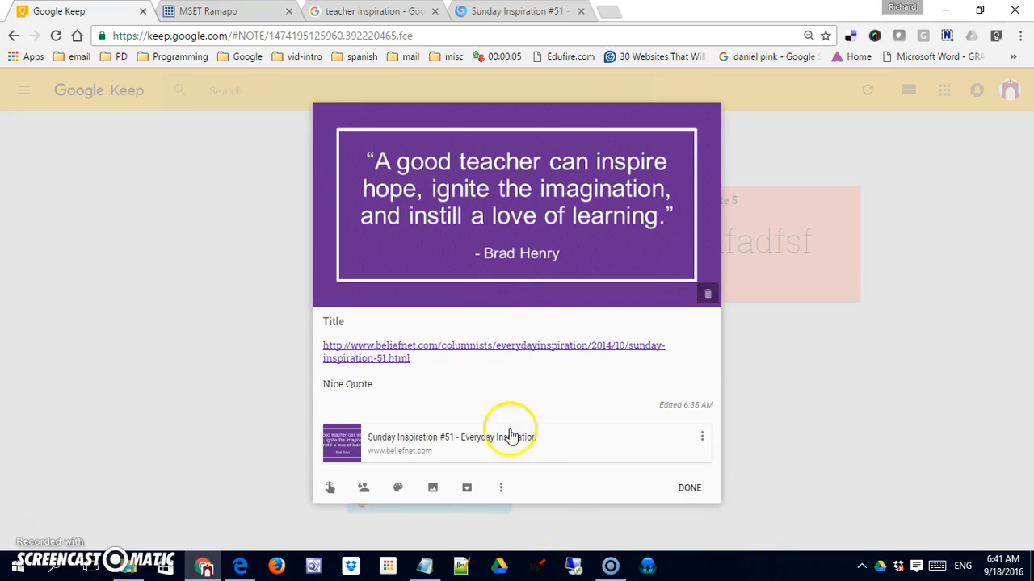
{"action": "left_click", "coordinate": [501, 490]}
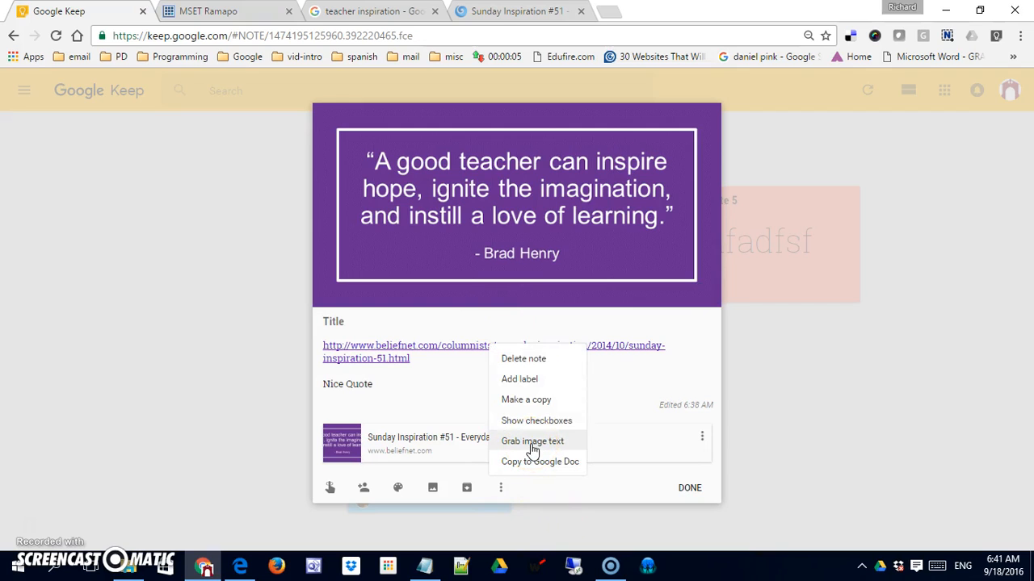
{"action": "left_click", "coordinate": [532, 441]}
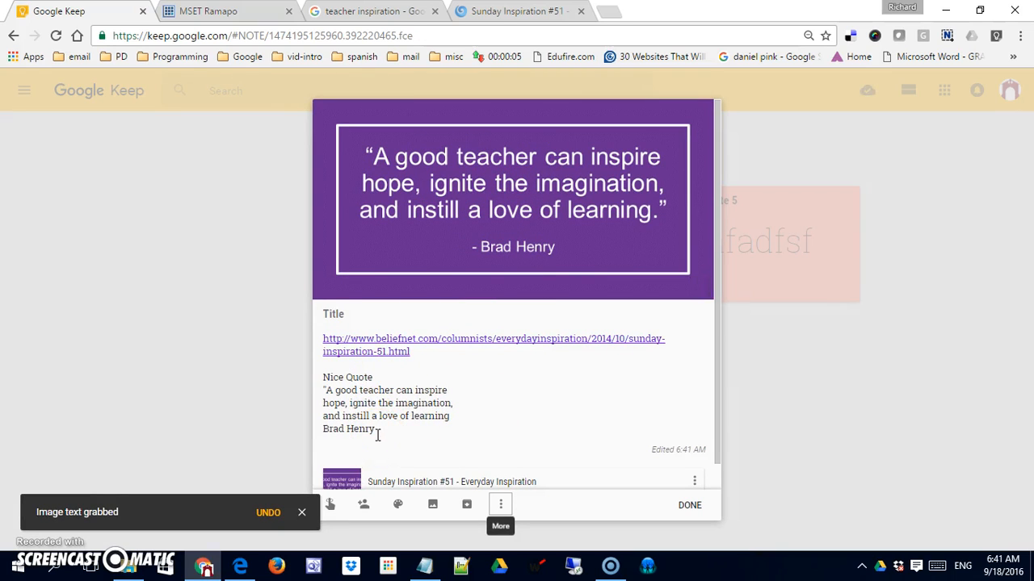
{"action": "left_click_drag", "start_coordinate": [377, 435], "coordinate": [315, 362]}
{"action": "left_click", "coordinate": [371, 412]}
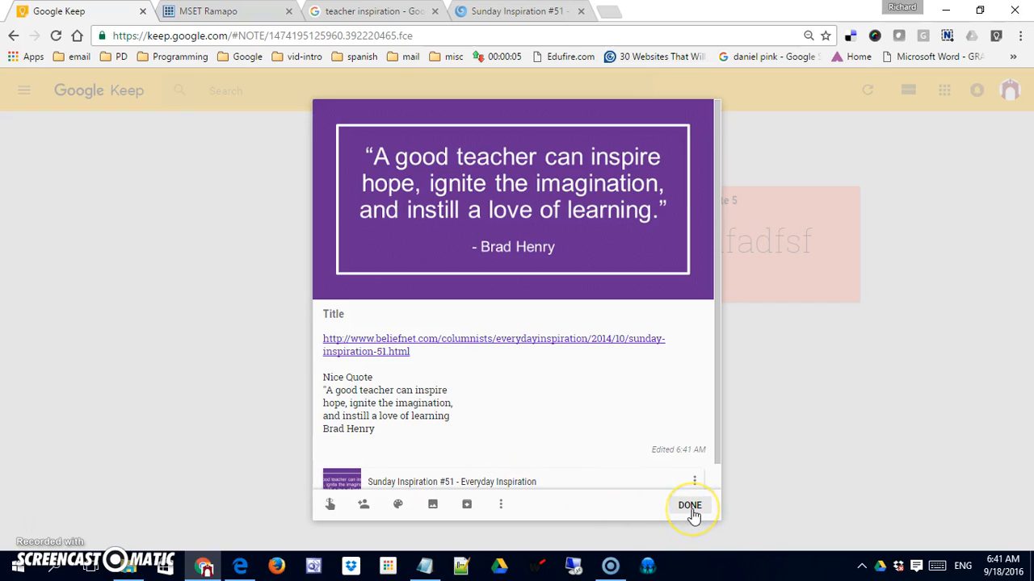
{"action": "left_click", "coordinate": [691, 506]}
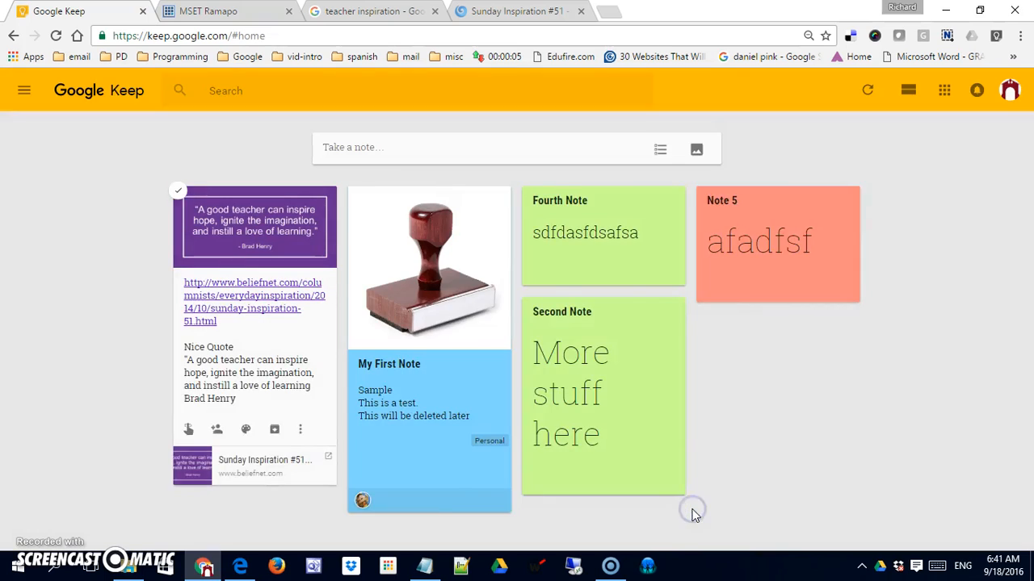
Step: Return to the Sunday Inspiration #51 page and add its "Today's Sunday Inspiration" paragraph to the saved quote note with the Keep extension
{"action": "left_click", "coordinate": [510, 12]}
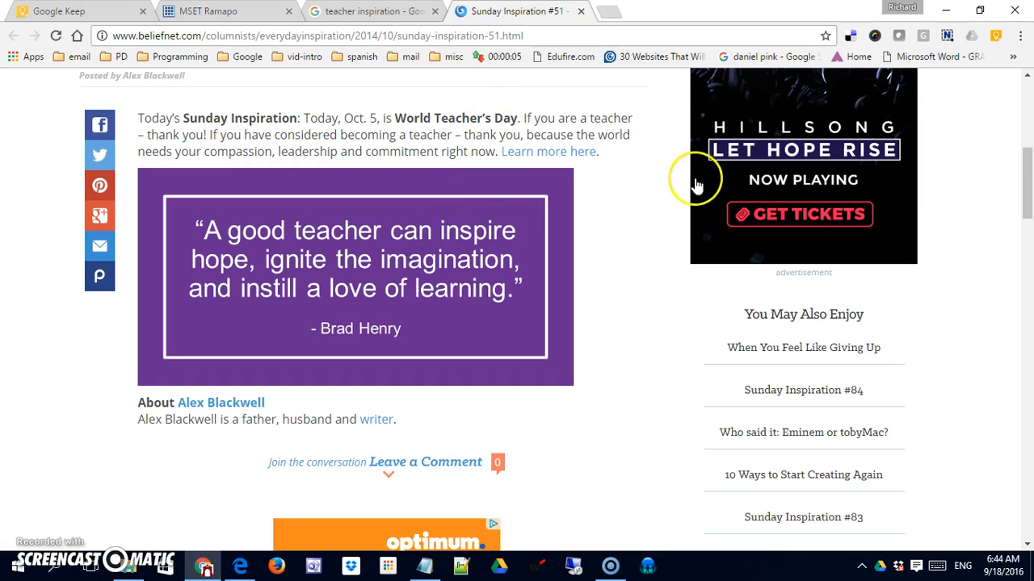
{"action": "left_click", "coordinate": [999, 37]}
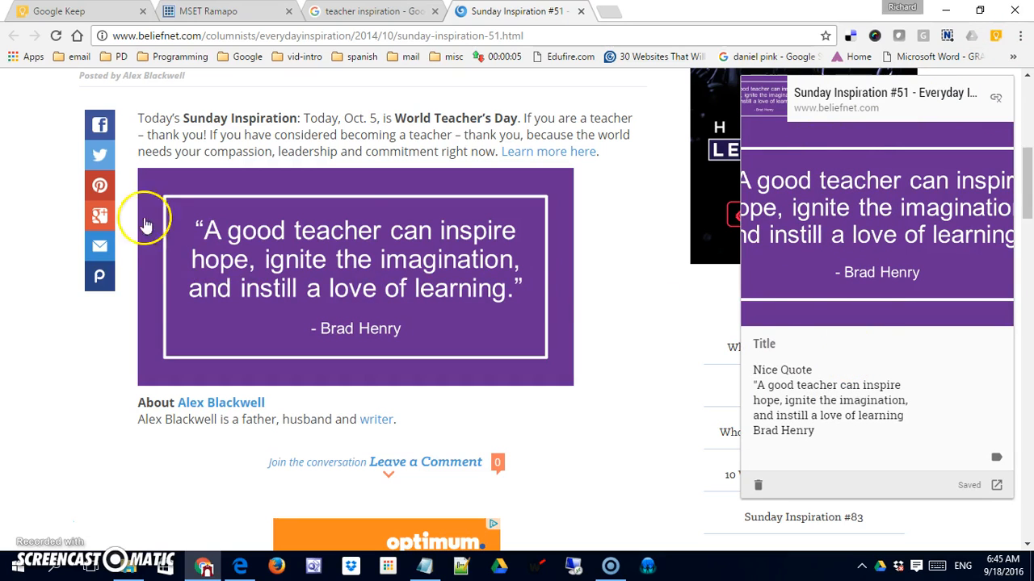
{"action": "left_click_drag", "start_coordinate": [137, 117], "coordinate": [498, 151]}
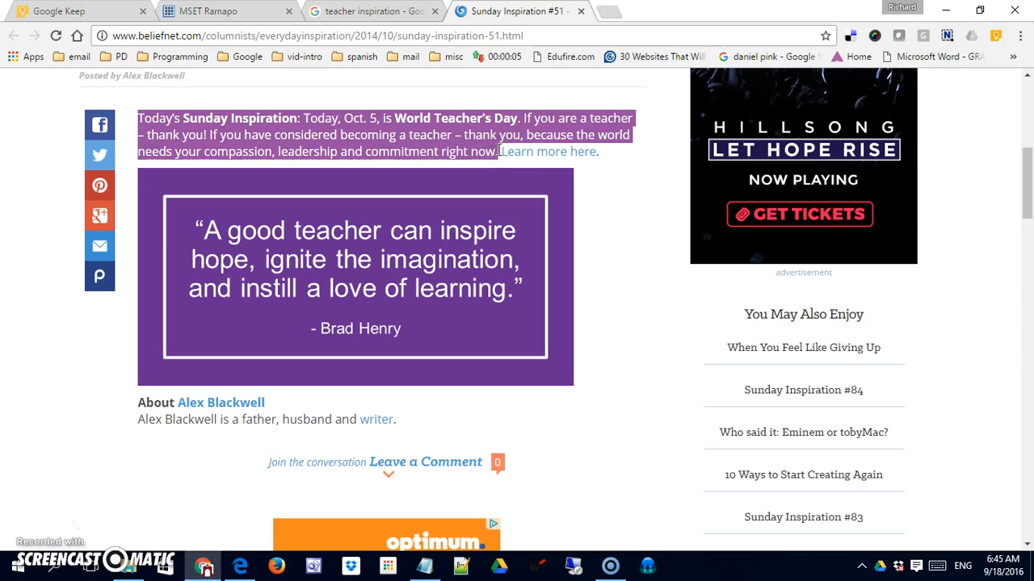
{"action": "left_click", "coordinate": [997, 36]}
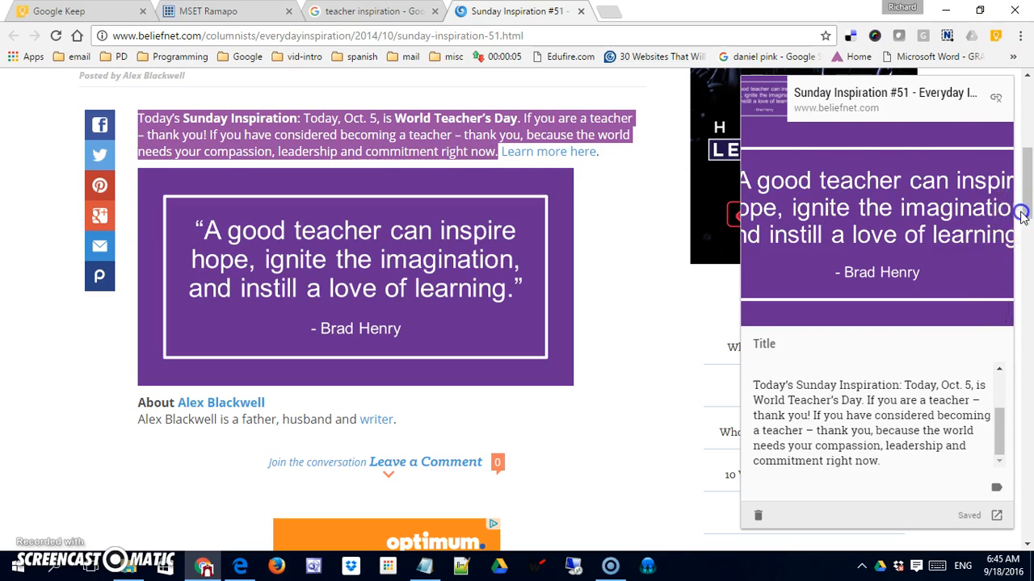
{"action": "left_click", "coordinate": [1021, 214]}
{"action": "left_click", "coordinate": [996, 41]}
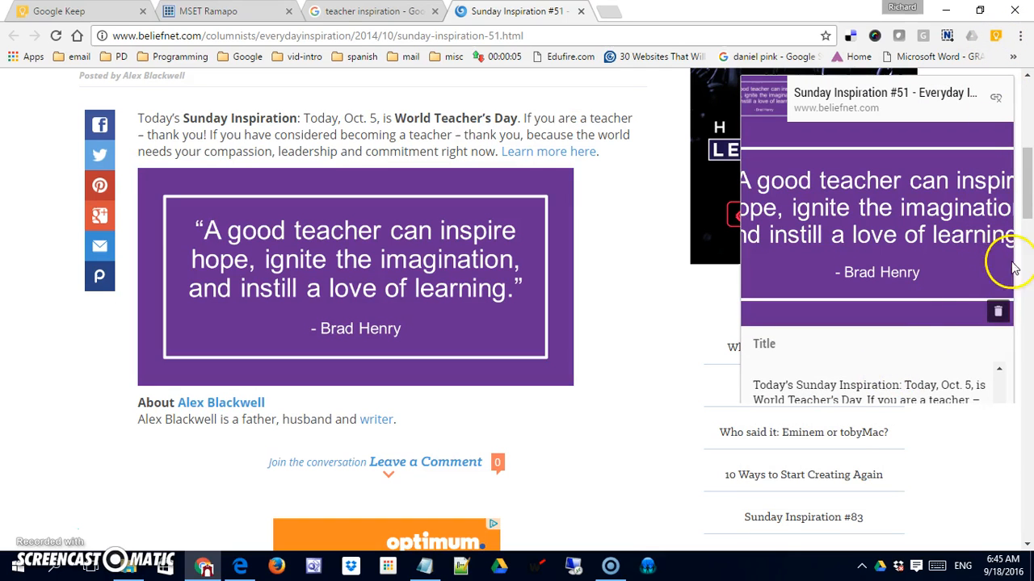
{"action": "mouse_move", "coordinate": [1028, 202]}
{"action": "left_mouse_down"}
{"action": "mouse_move", "coordinate": [1029, 227]}
{"action": "mouse_move", "coordinate": [1031, 195]}
{"action": "left_mouse_up"}
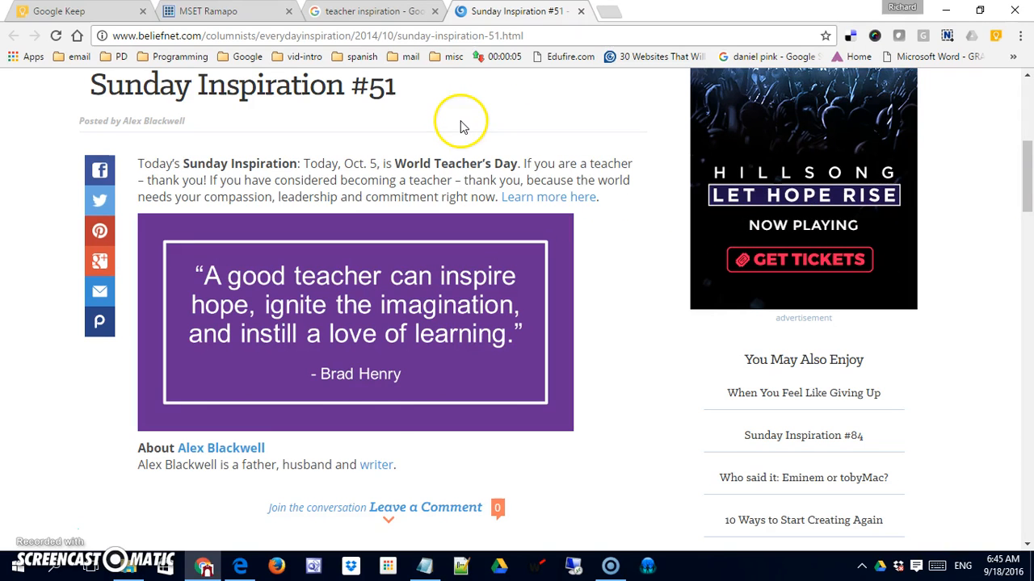
Step: Go back to the teacher inspiration search, show all web results and open "Teachers Change Lives - Teach.com"
{"action": "left_click", "coordinate": [358, 11]}
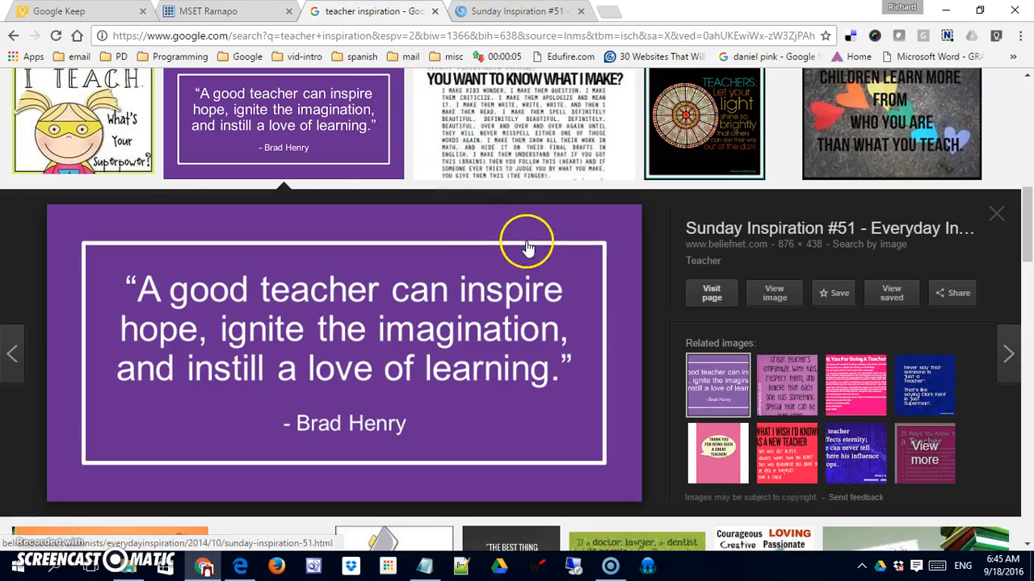
{"action": "scroll", "coordinate": [526, 237], "scroll_direction": "up", "scroll_amount": 10}
{"action": "left_click", "coordinate": [108, 135]}
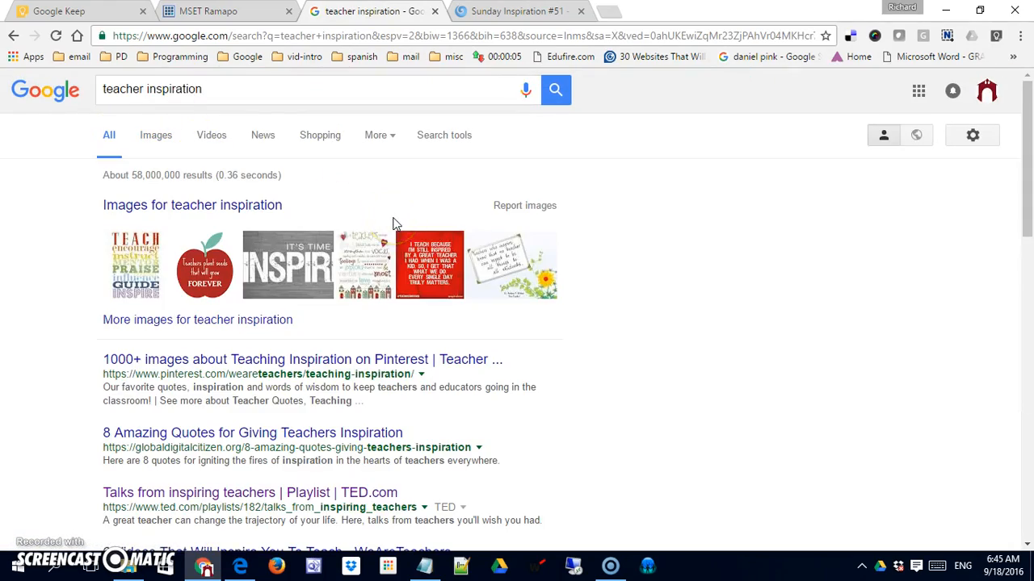
{"action": "scroll", "coordinate": [392, 223], "scroll_direction": "down", "scroll_amount": 4}
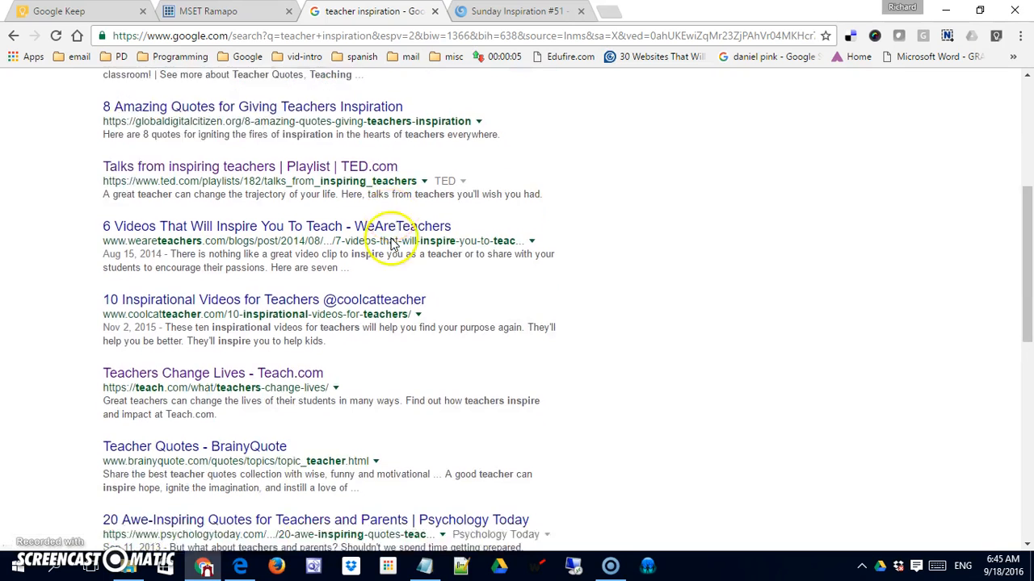
{"action": "left_click", "coordinate": [242, 322]}
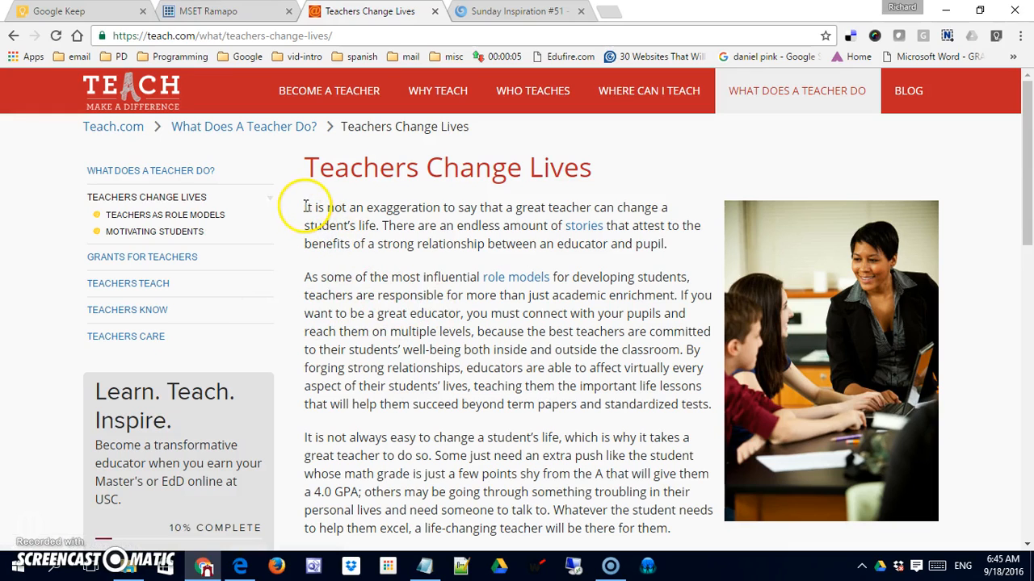
Step: Save the article's opening paragraph to Keep with the extension, titled "From Teach.com" and labelled Professional
{"action": "left_click_drag", "start_coordinate": [306, 207], "coordinate": [662, 237]}
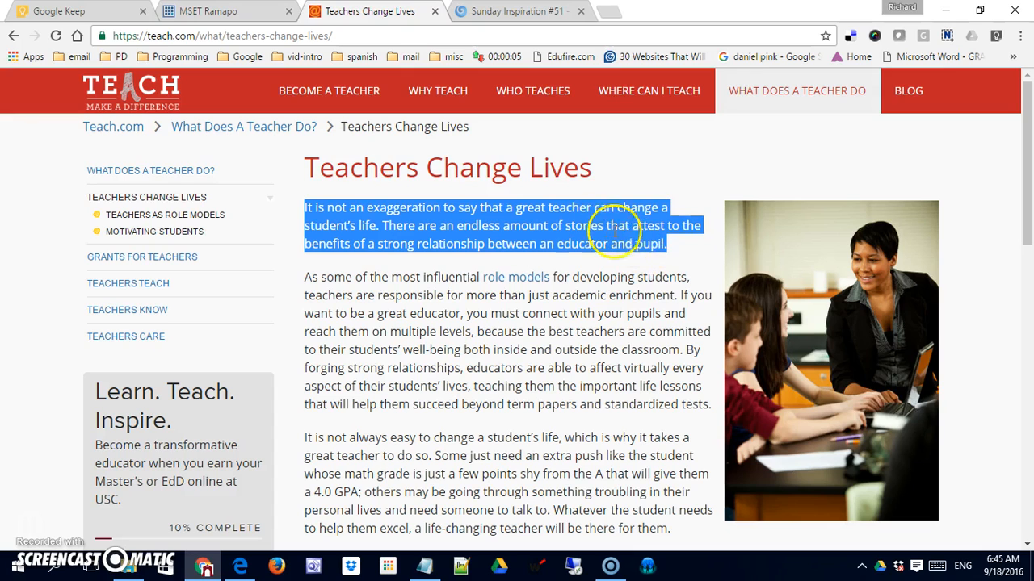
{"action": "left_click", "coordinate": [997, 38]}
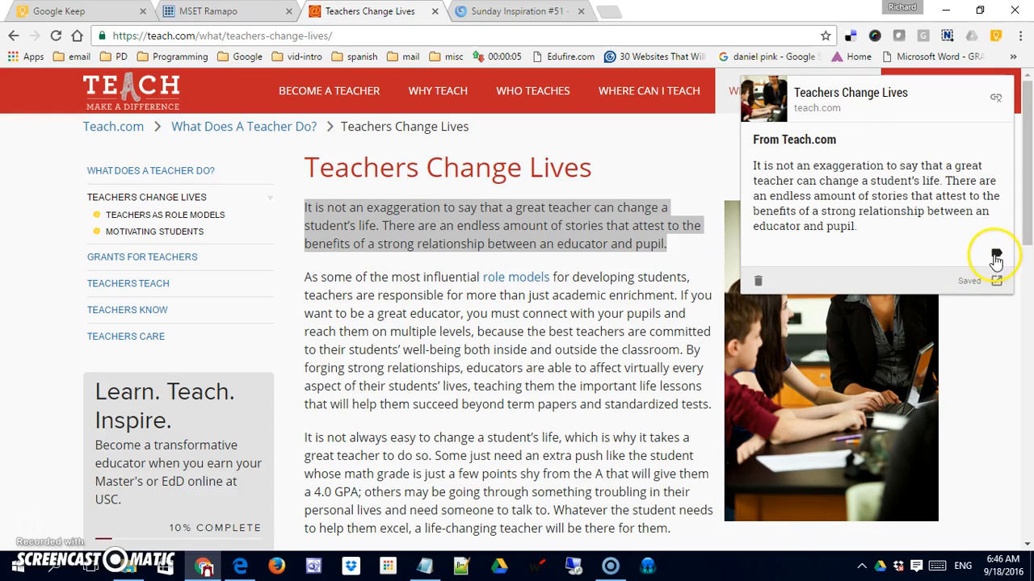
{"action": "left_click", "coordinate": [986, 254]}
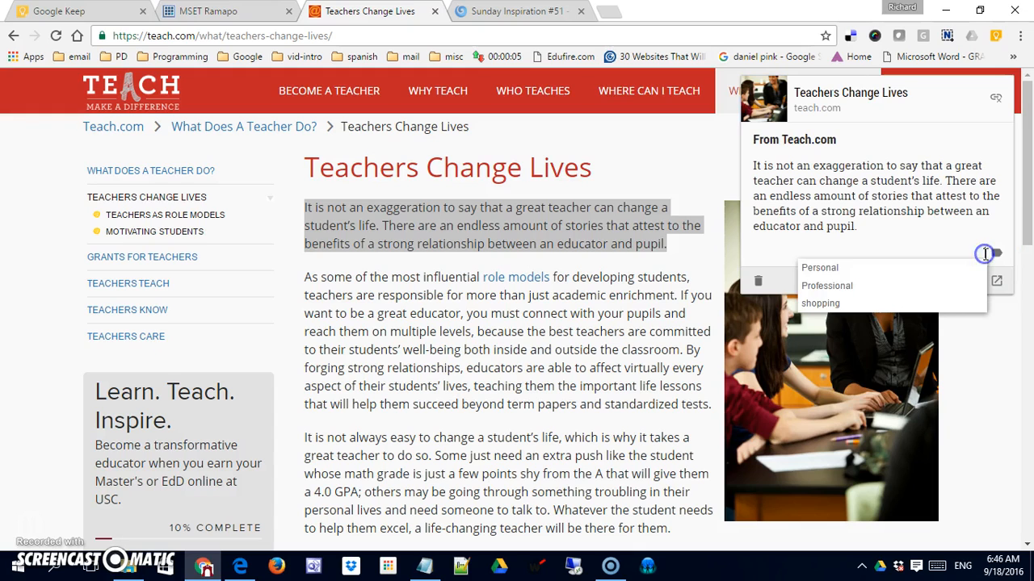
{"action": "left_click", "coordinate": [859, 285]}
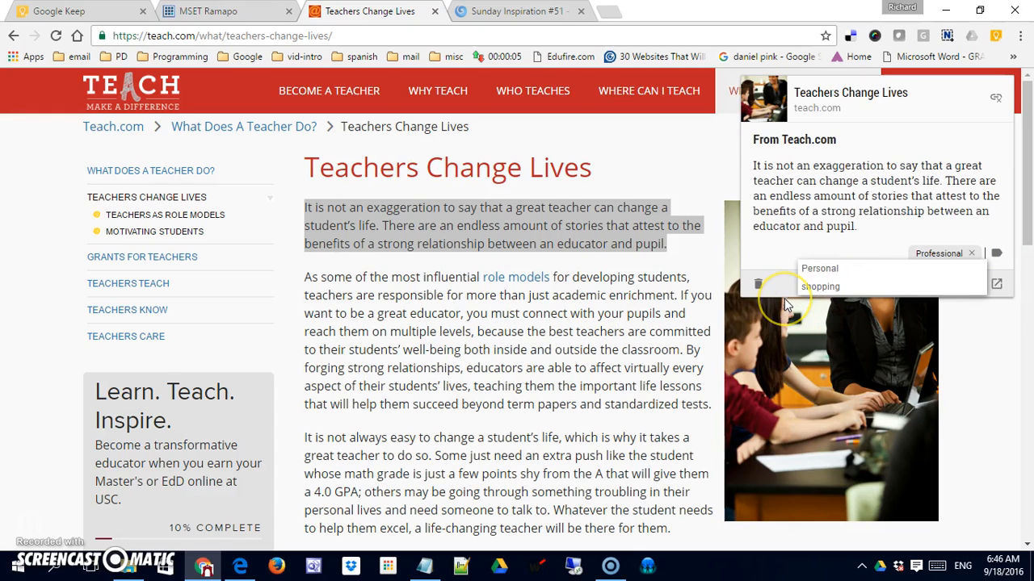
Step: Switch back to Google Keep and delete the "shopping" label from the label list
{"action": "left_click", "coordinate": [114, 15]}
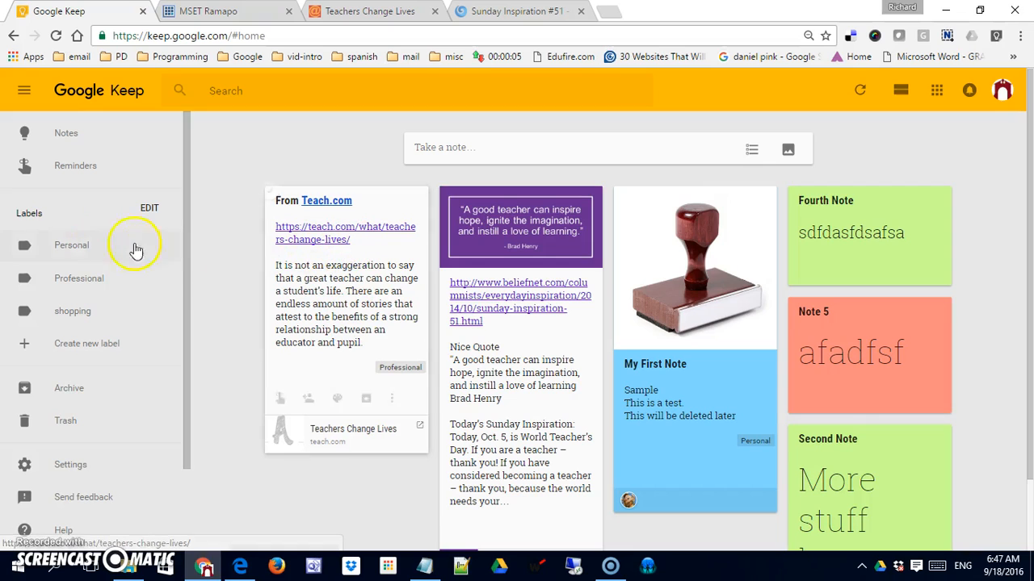
{"action": "left_click", "coordinate": [146, 211]}
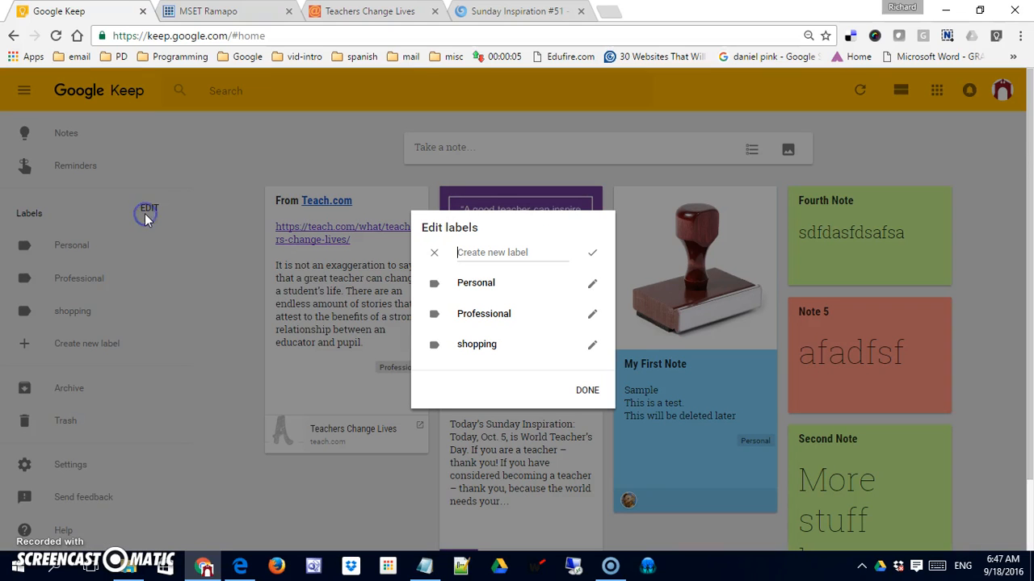
{"action": "left_click", "coordinate": [435, 347]}
{"action": "left_click", "coordinate": [618, 328]}
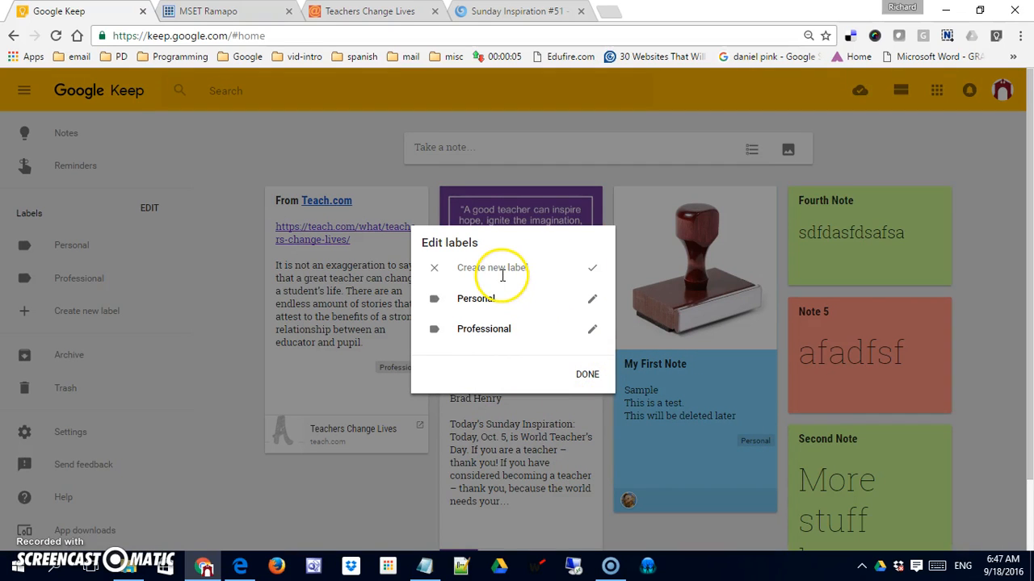
{"action": "left_click", "coordinate": [587, 373]}
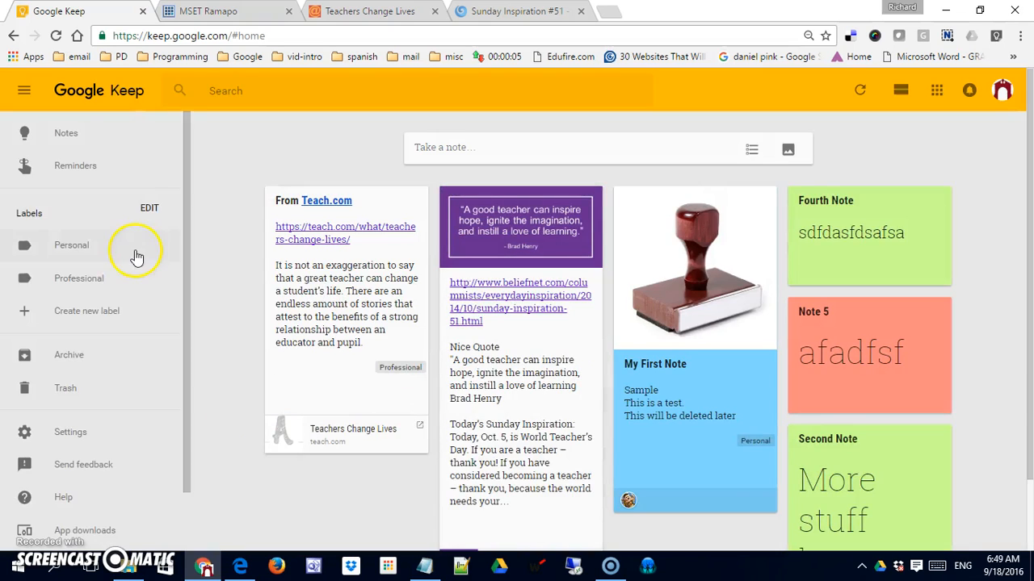
Step: Open "My First Note" in the archive and unarchive it
{"action": "left_click", "coordinate": [71, 355]}
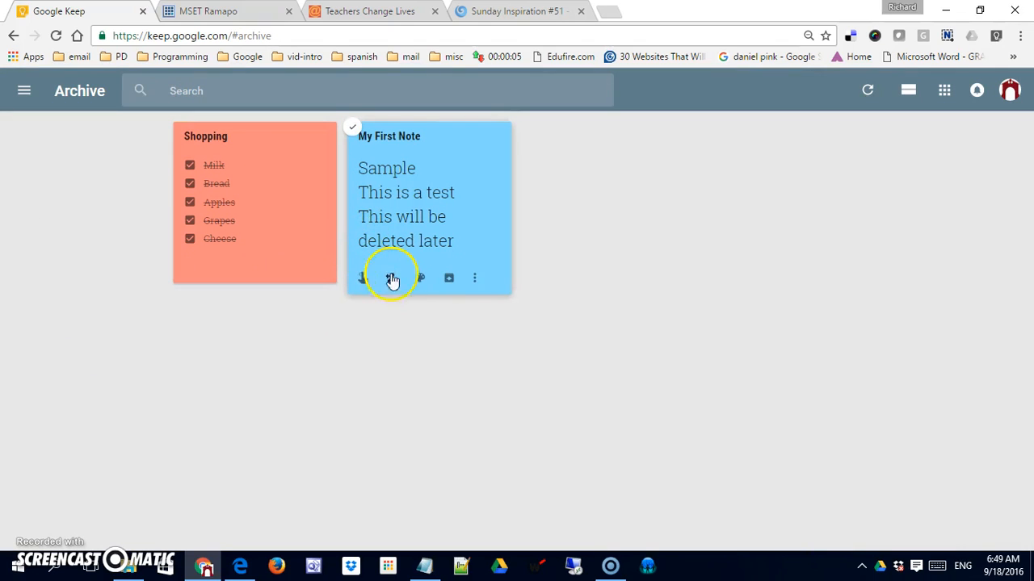
{"action": "left_click", "coordinate": [472, 252]}
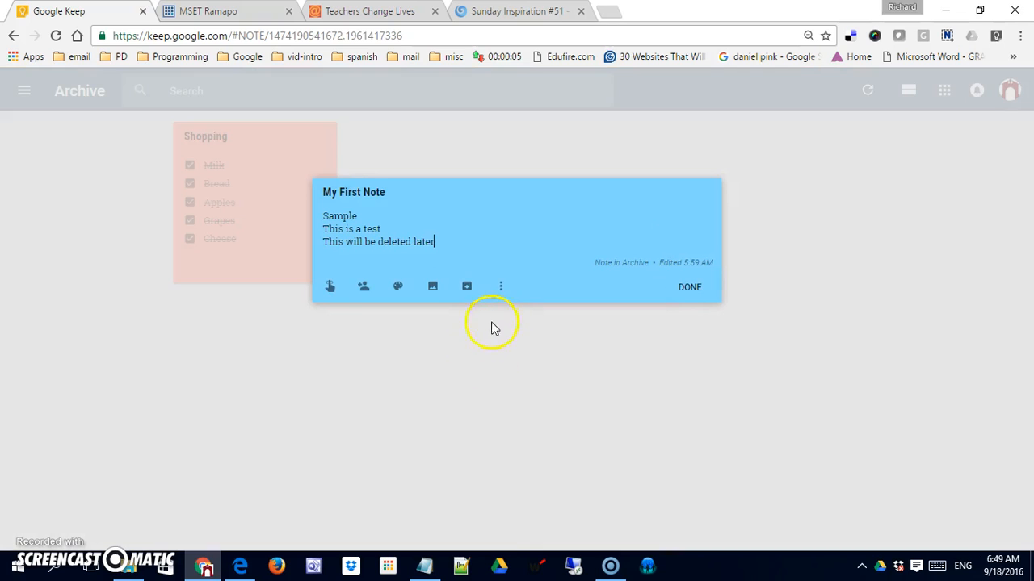
{"action": "left_click", "coordinate": [466, 288]}
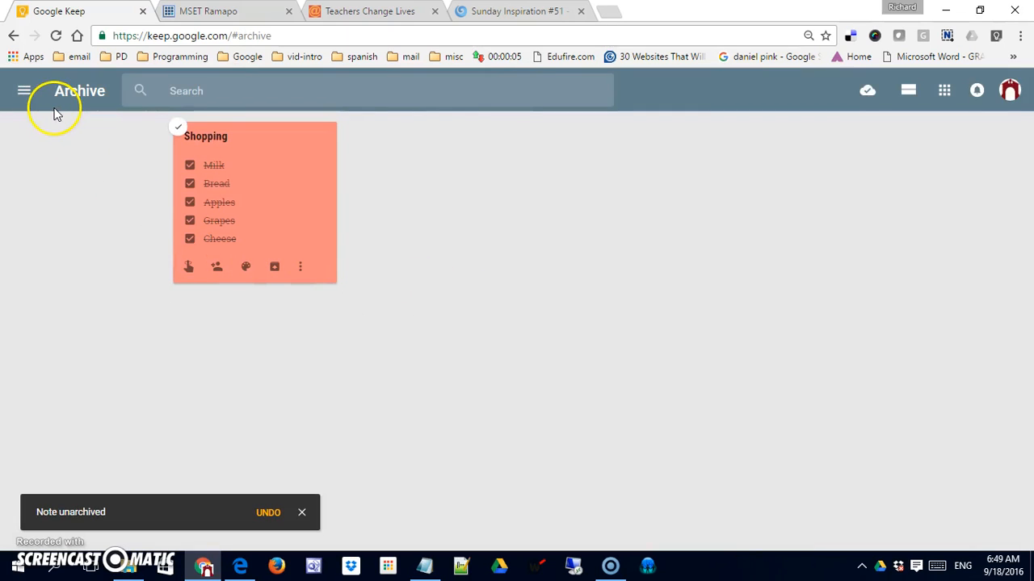
Step: Restore the purple "A good teacher can inspire hope" quote note from the trash and close the note
{"action": "left_click", "coordinate": [23, 94]}
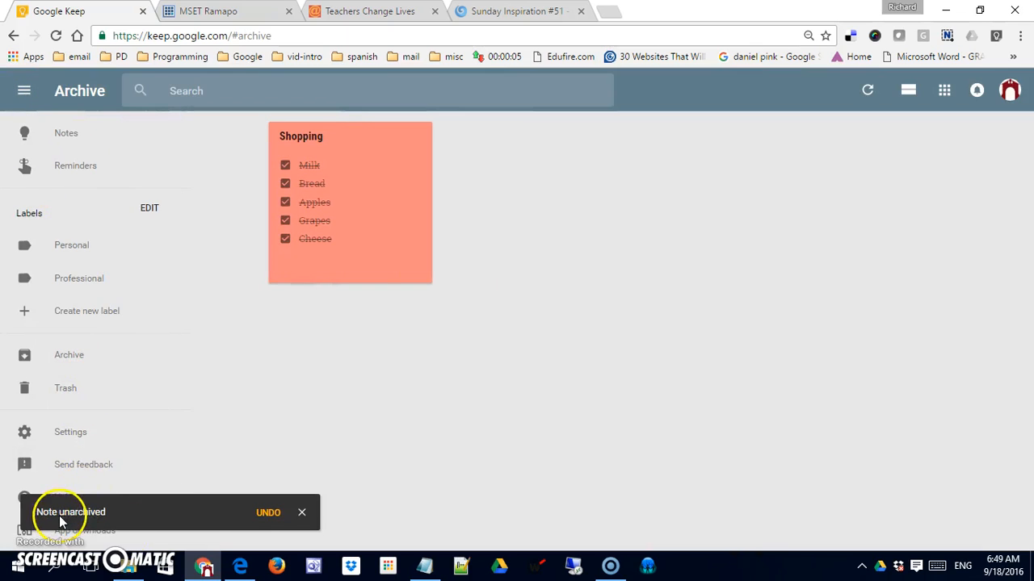
{"action": "left_click", "coordinate": [305, 518]}
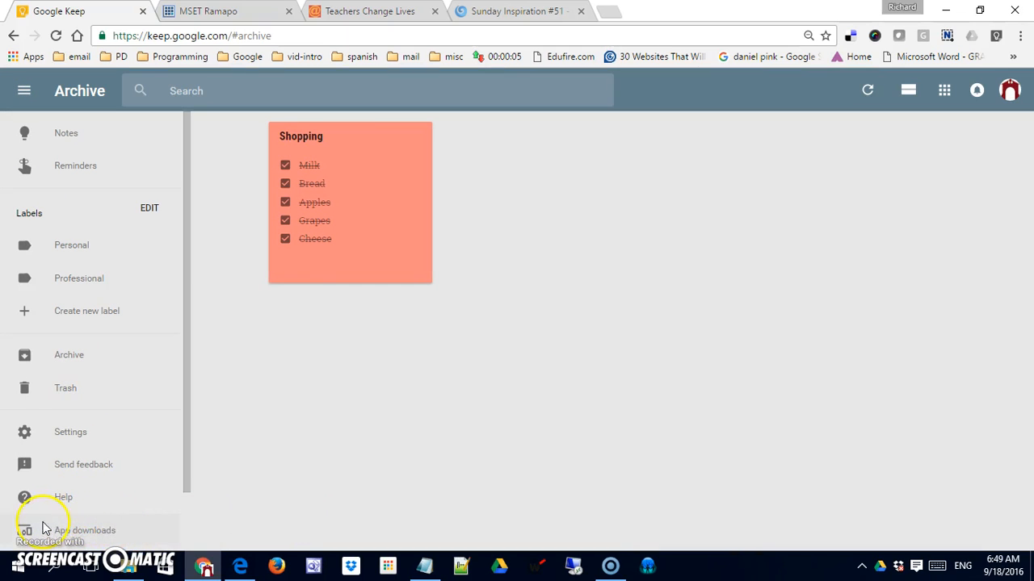
{"action": "left_click", "coordinate": [63, 391]}
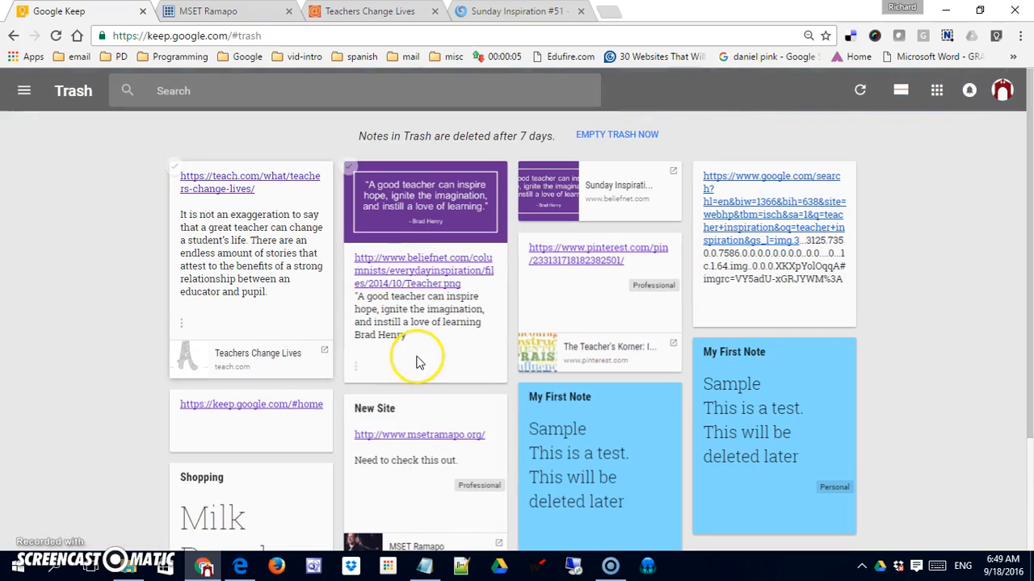
{"action": "left_click", "coordinate": [450, 310]}
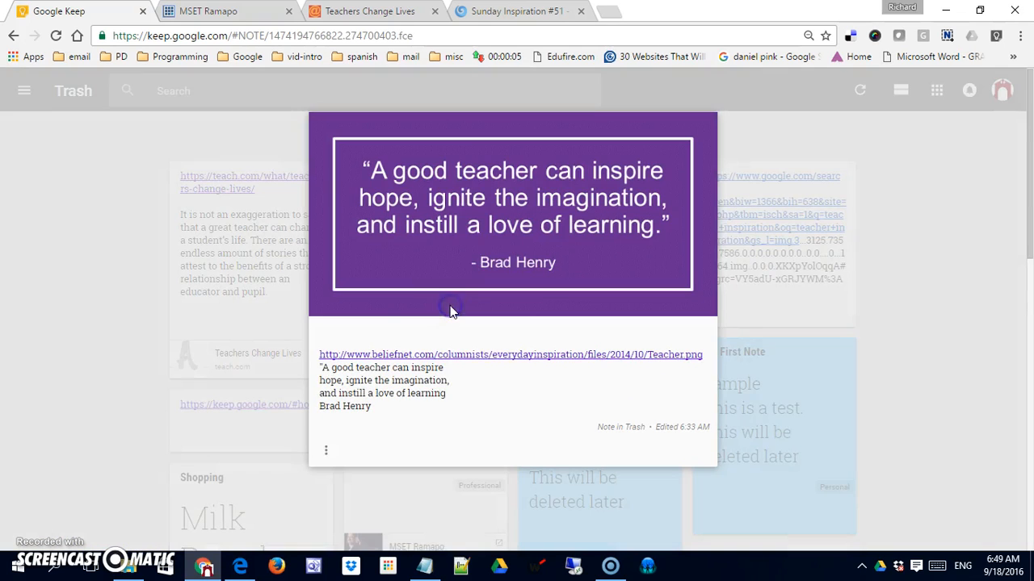
{"action": "left_click", "coordinate": [326, 450]}
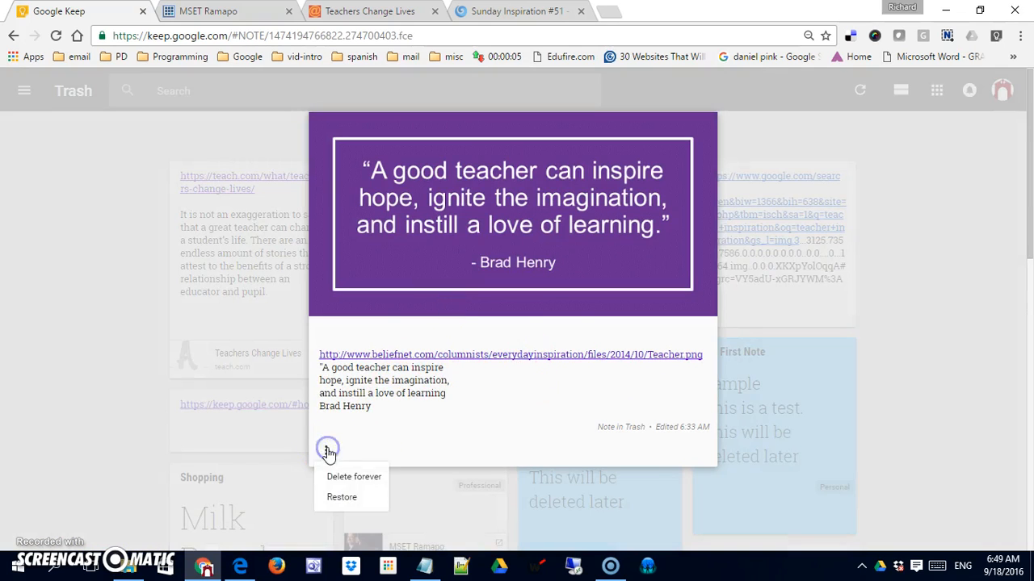
{"action": "left_click", "coordinate": [343, 497]}
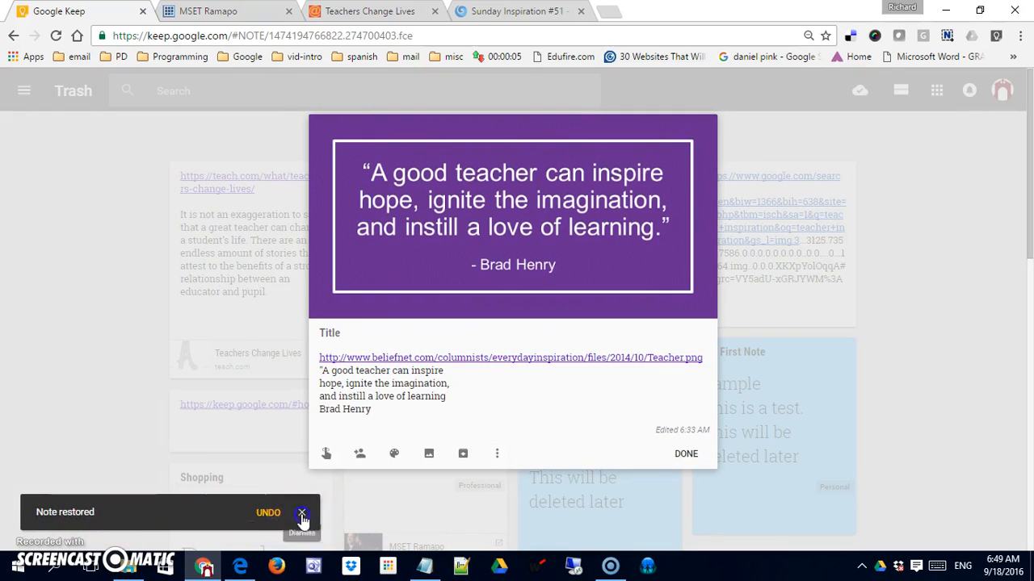
{"action": "left_click", "coordinate": [301, 512]}
{"action": "left_click", "coordinate": [18, 523]}
Step: Open the Google Keep settings for list behavior, reminder defaults and sharing
{"action": "left_click", "coordinate": [76, 433]}
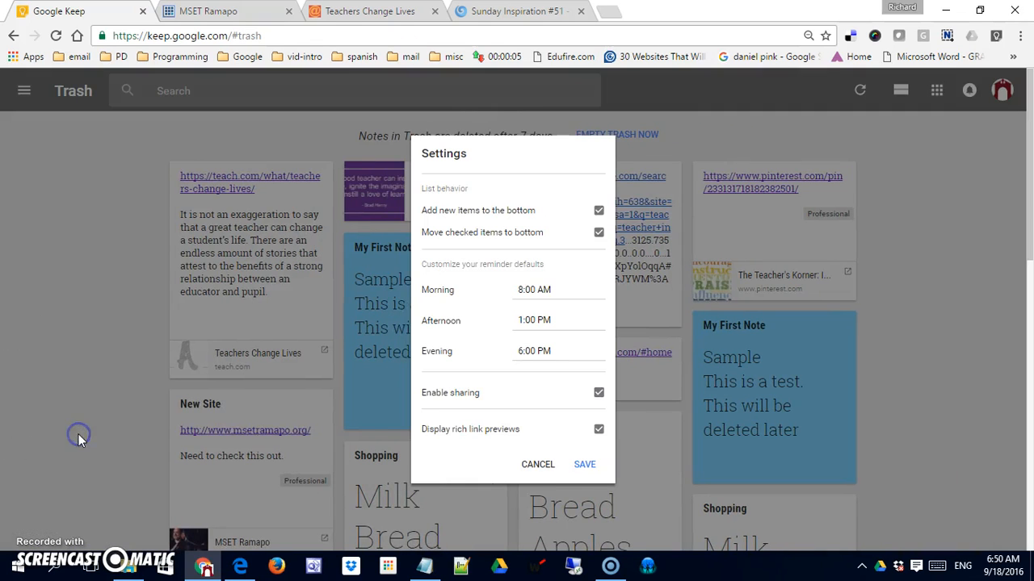